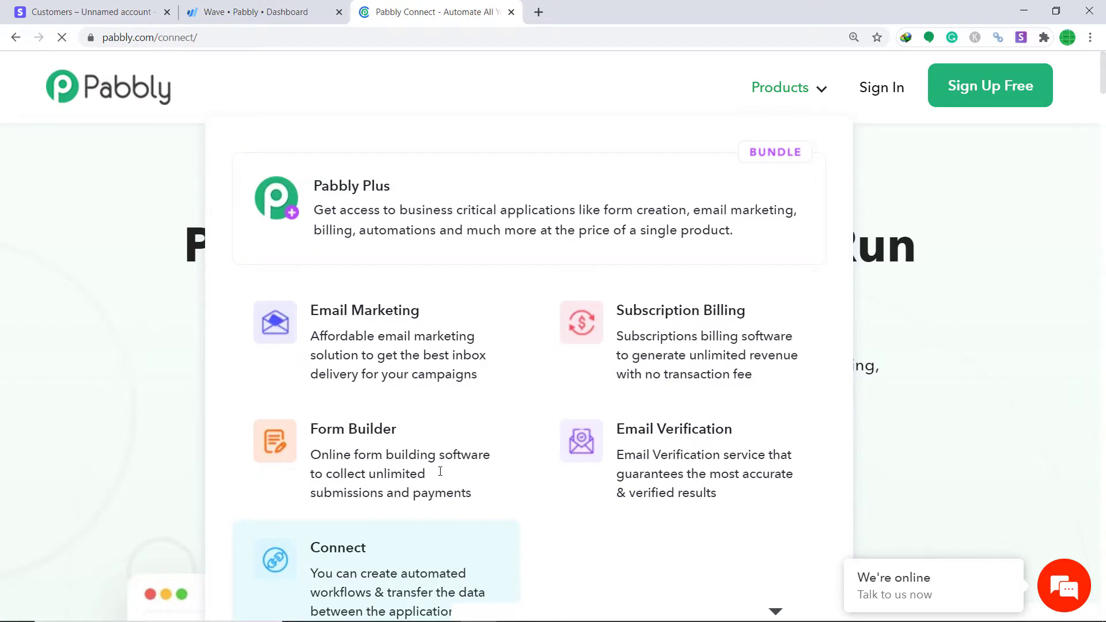
Sign in to Pabbly and launch Pabbly Connect from the All Apps page
{"action": "left_click", "coordinate": [882, 94]}
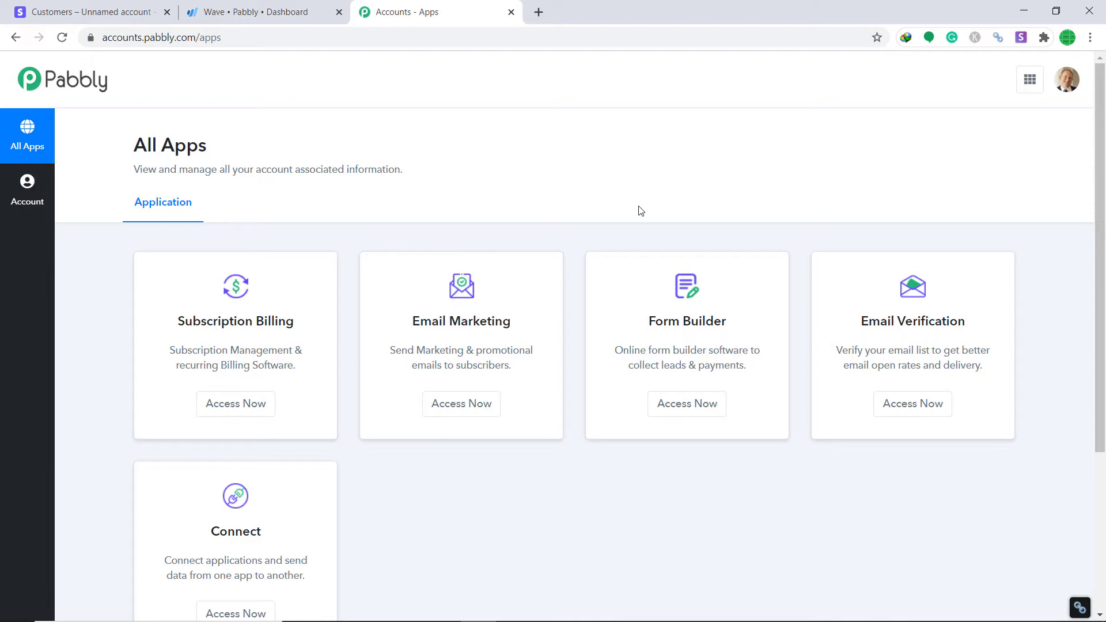
{"action": "scroll", "coordinate": [484, 333], "scroll_direction": "down", "scroll_amount": 3}
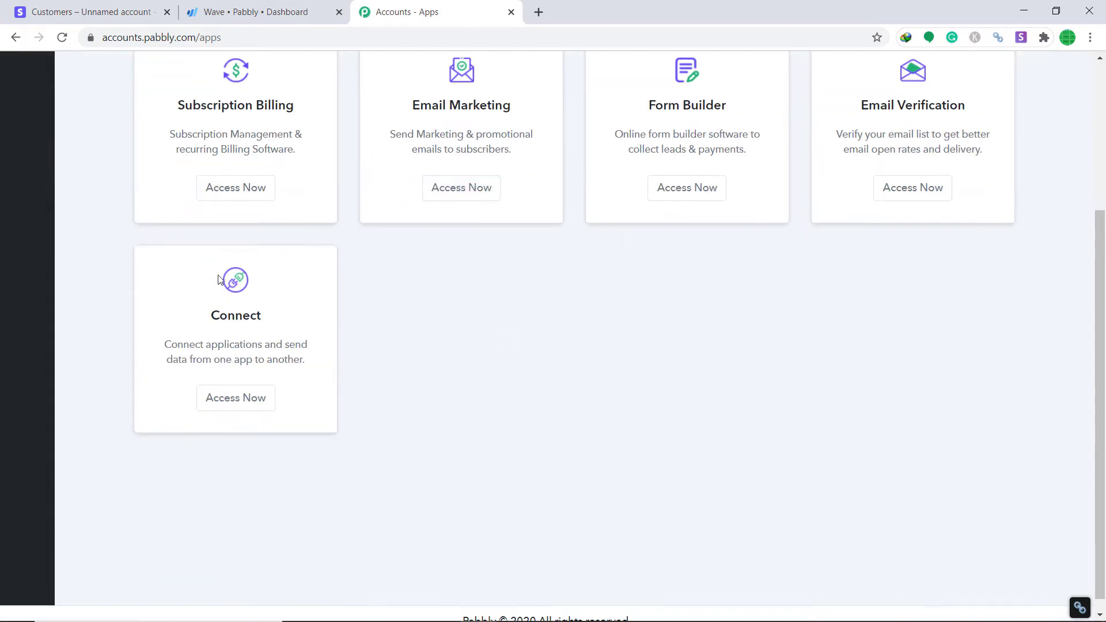
{"action": "left_click", "coordinate": [229, 398]}
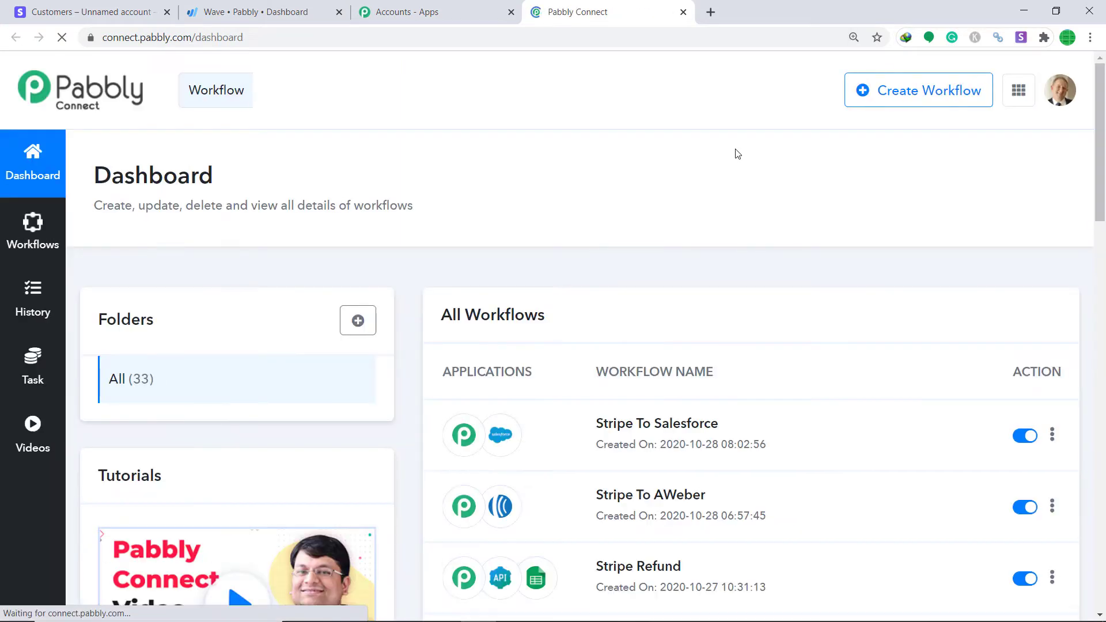
Create a new workflow named 'Stripe To Wave'
{"action": "left_click", "coordinate": [922, 90]}
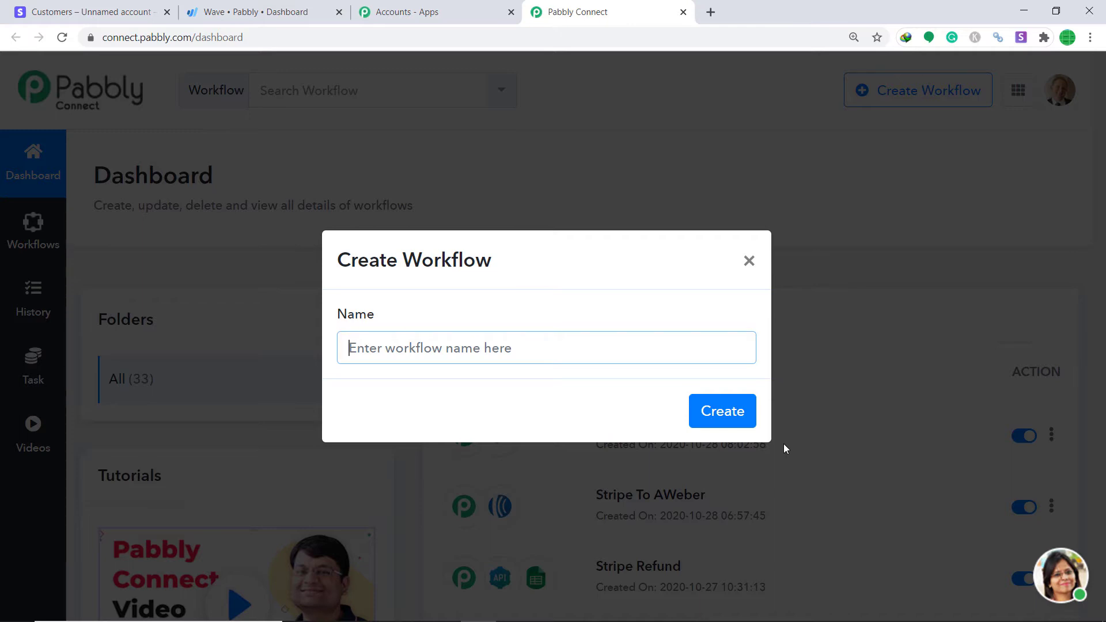
{"action": "type", "text": "Str"}
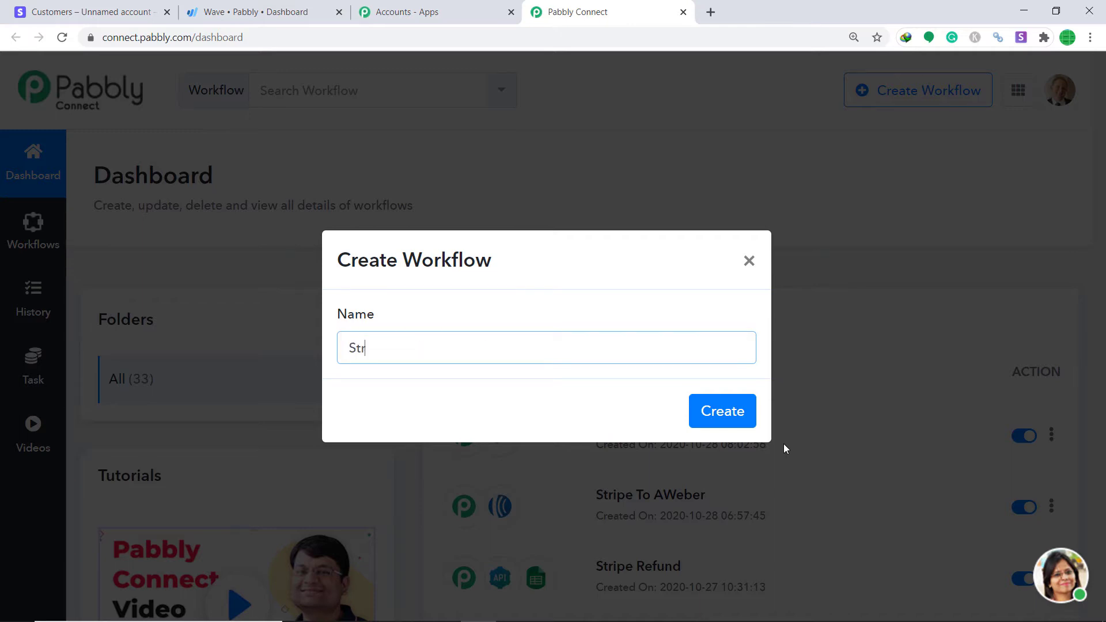
{"action": "type", "text": "ipe To Wave"}
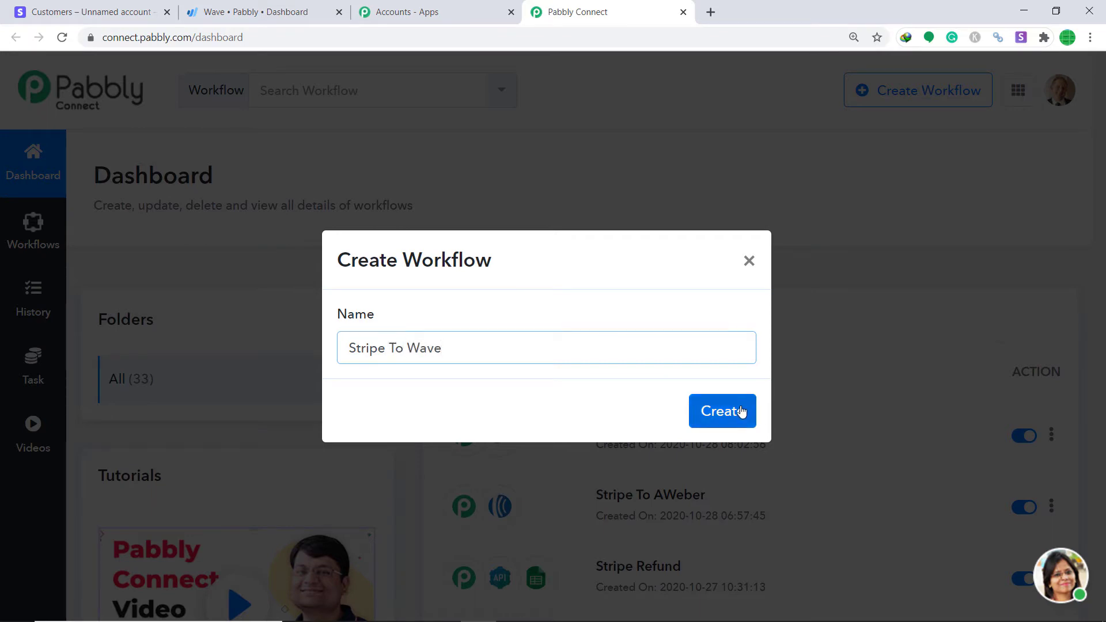
{"action": "left_click", "coordinate": [741, 410]}
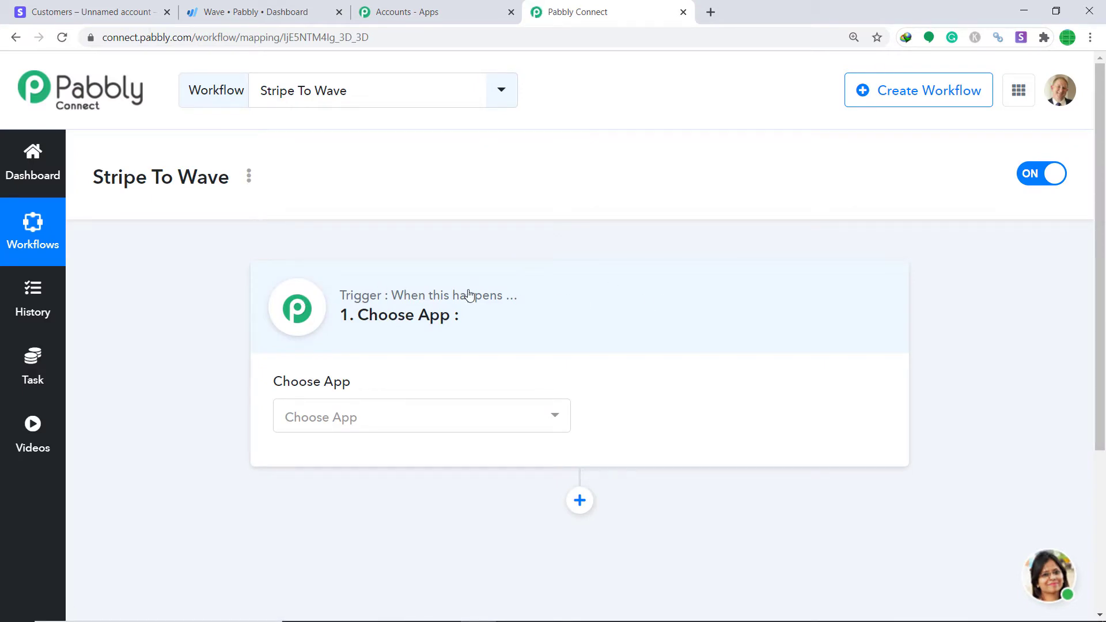
Choose Stripe as the trigger app with the New Customer event
{"action": "left_click", "coordinate": [440, 425]}
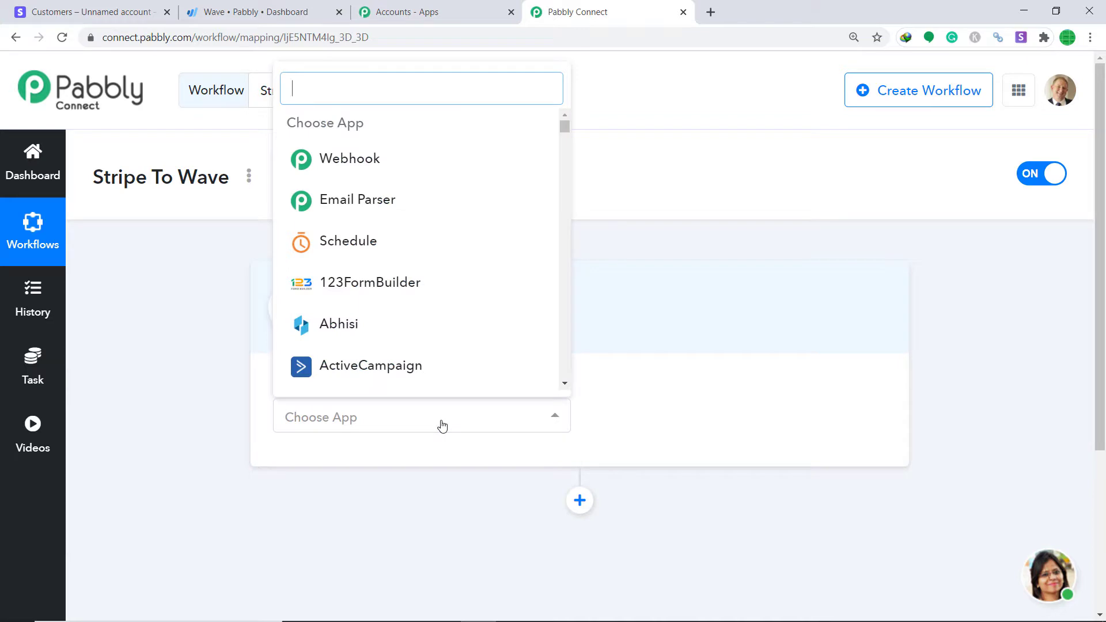
{"action": "type", "text": "Stripe"}
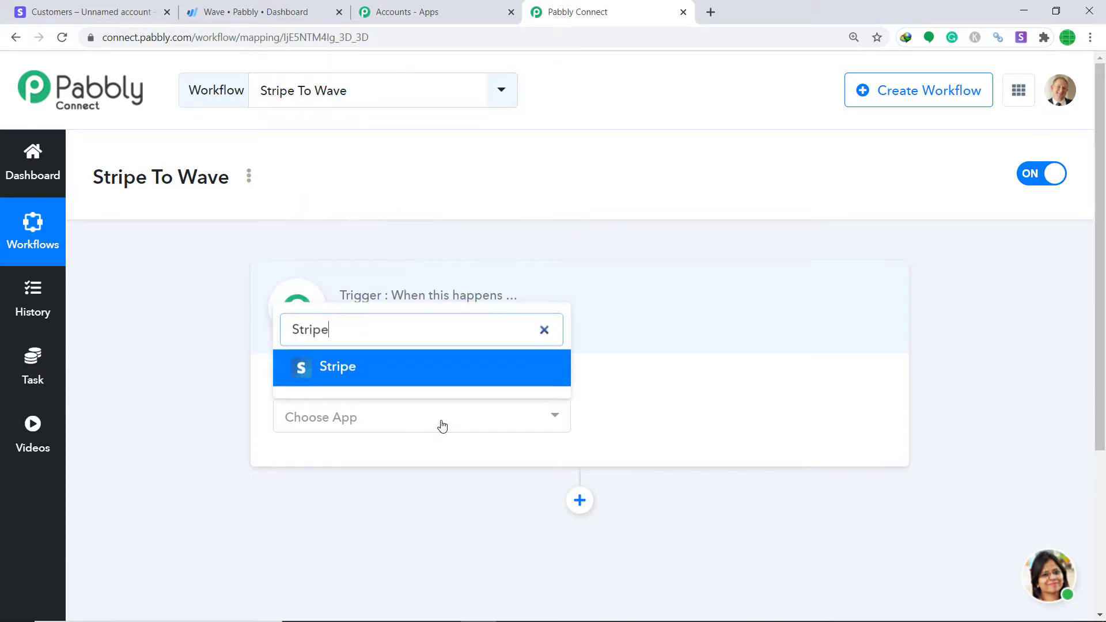
{"action": "left_click", "coordinate": [450, 369]}
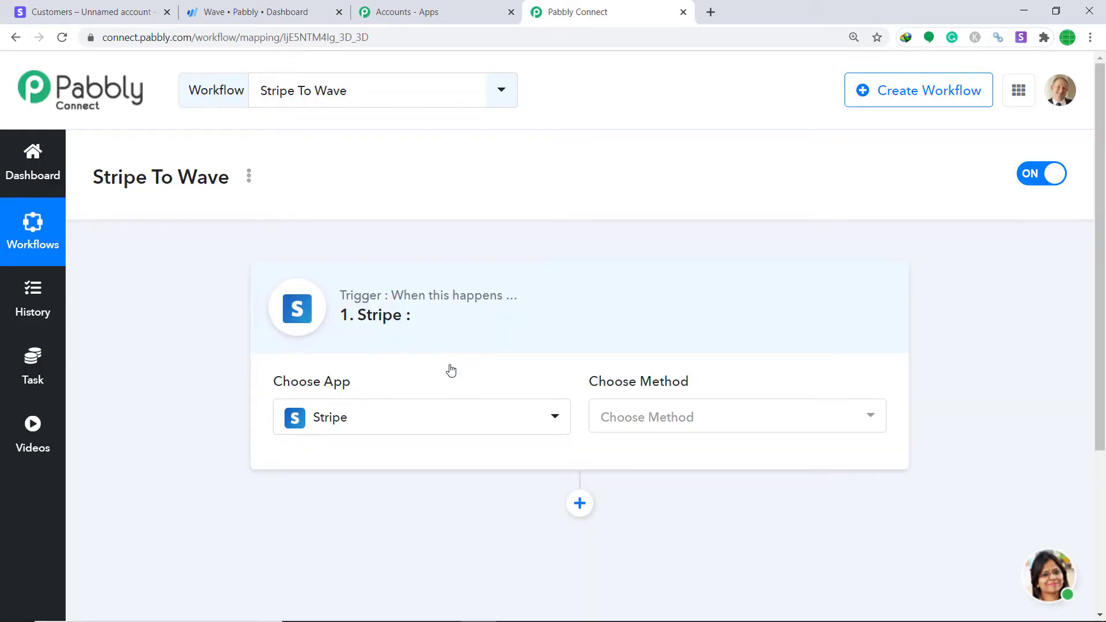
{"action": "left_click", "coordinate": [644, 417]}
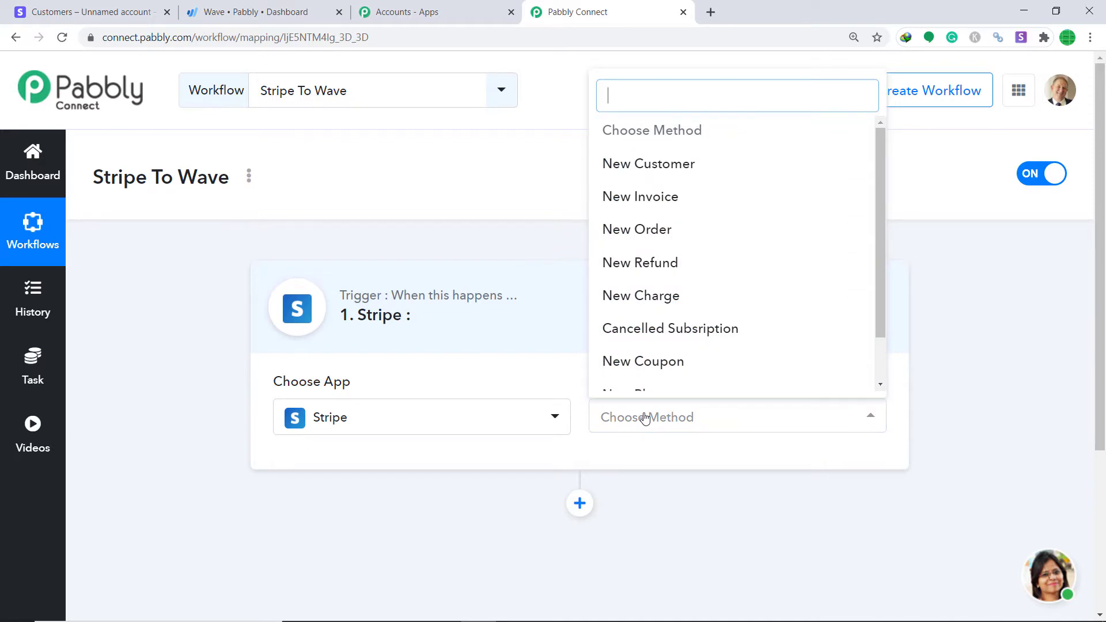
{"action": "left_click", "coordinate": [668, 164]}
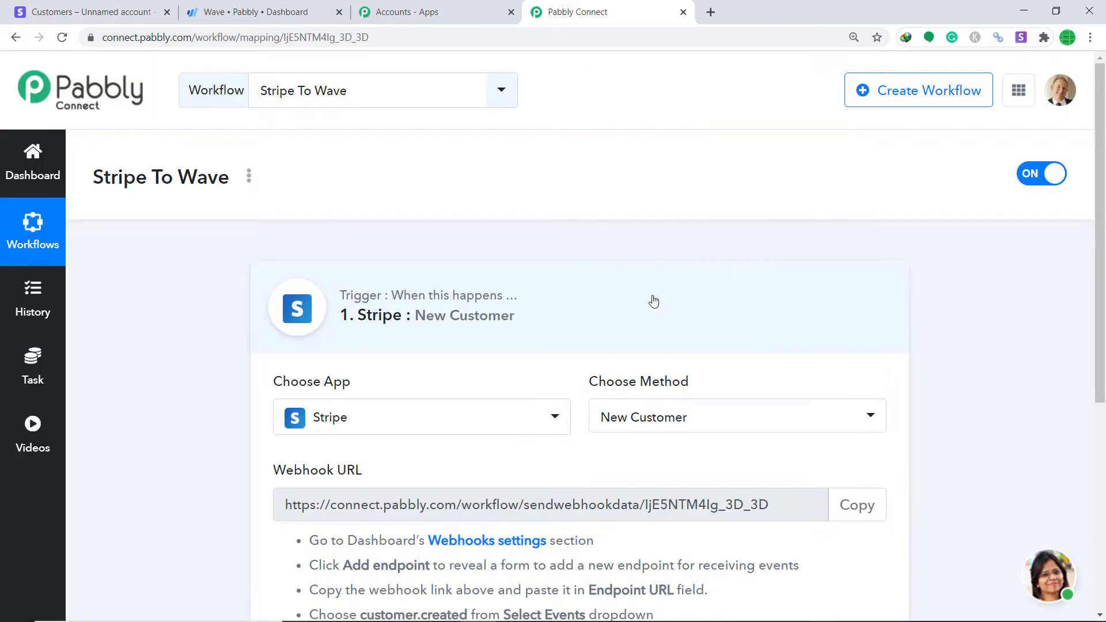
Review the other Stripe trigger events, keep New Customer, and scroll to the webhook URL
{"action": "left_click", "coordinate": [671, 431]}
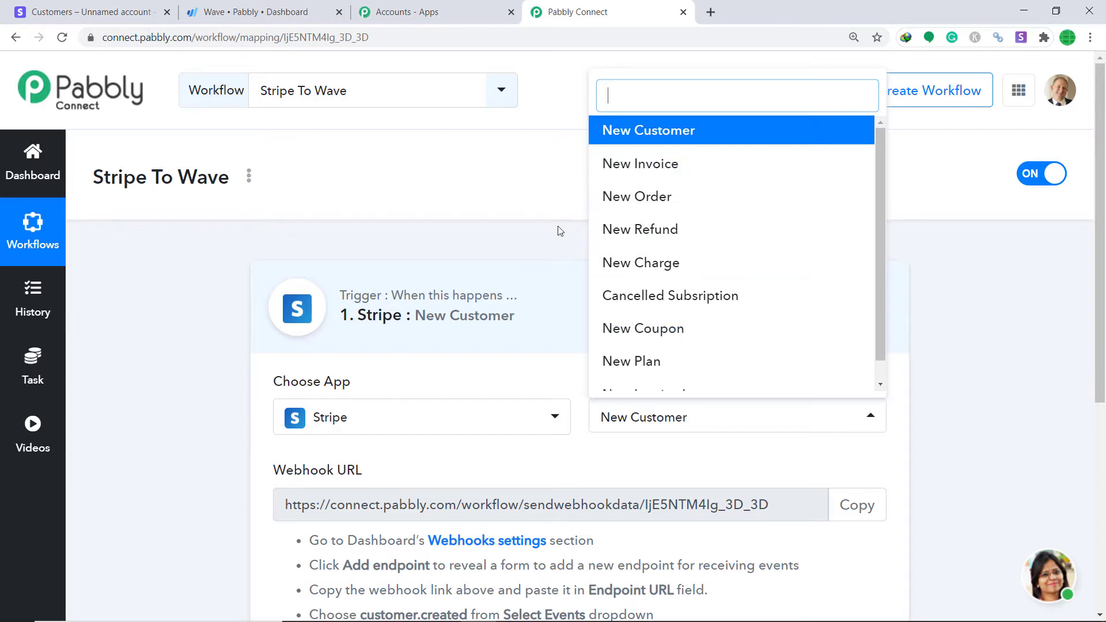
{"action": "scroll", "coordinate": [676, 241], "scroll_direction": "down", "scroll_amount": 1}
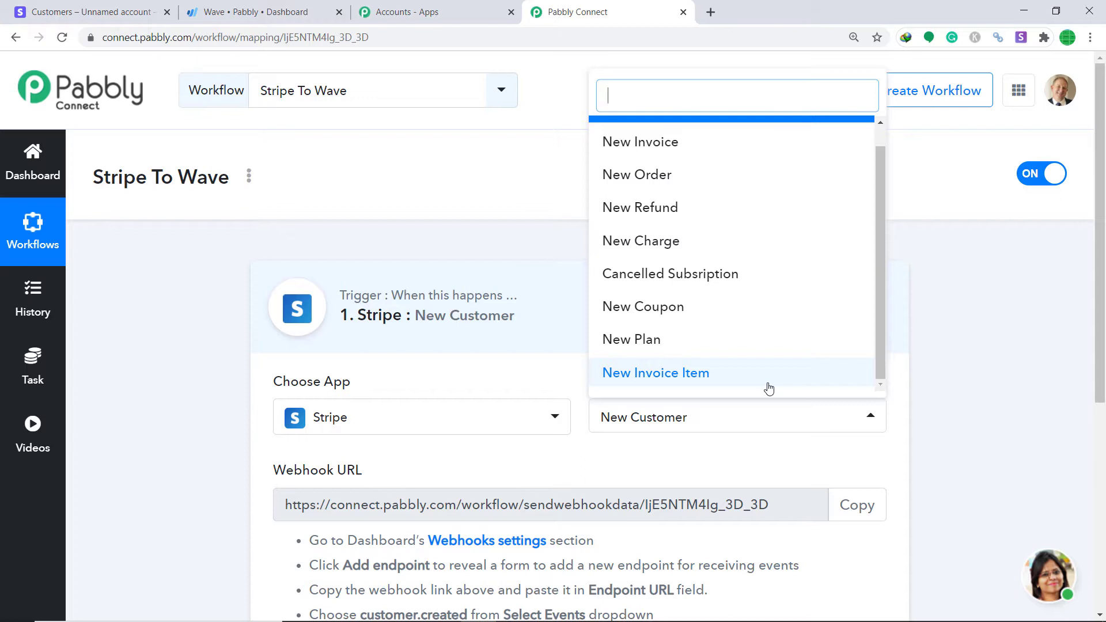
{"action": "left_click", "coordinate": [731, 459]}
{"action": "scroll", "coordinate": [747, 386], "scroll_direction": "down", "scroll_amount": 1}
{"action": "scroll", "coordinate": [746, 387], "scroll_direction": "down", "scroll_amount": 2}
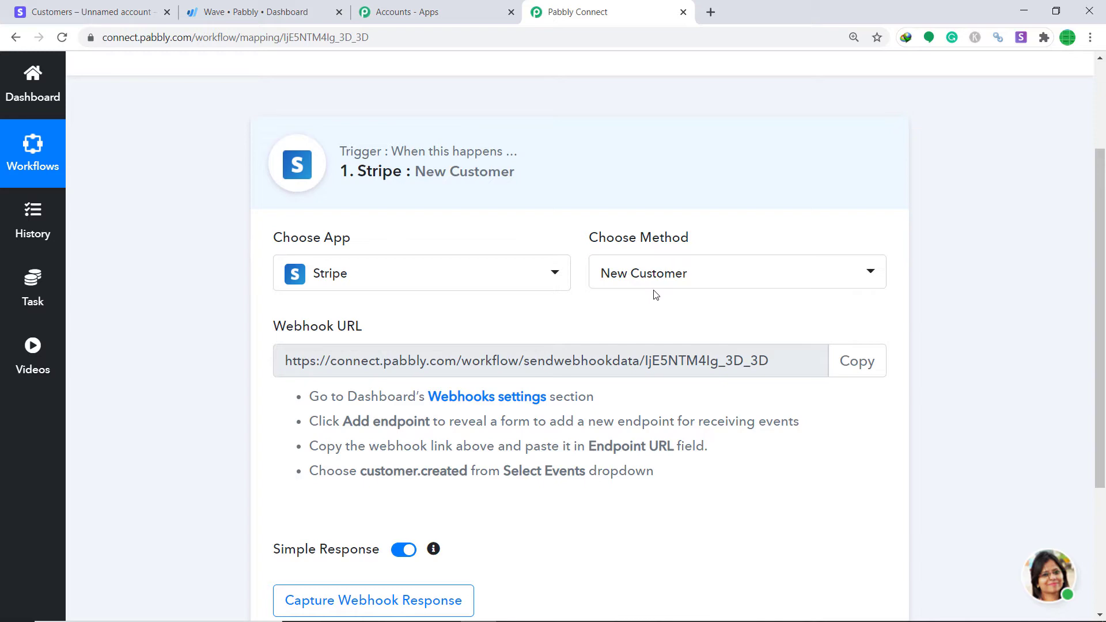
In Stripe, go to Developers > Webhooks and start adding a new endpoint
{"action": "left_click", "coordinate": [126, 5]}
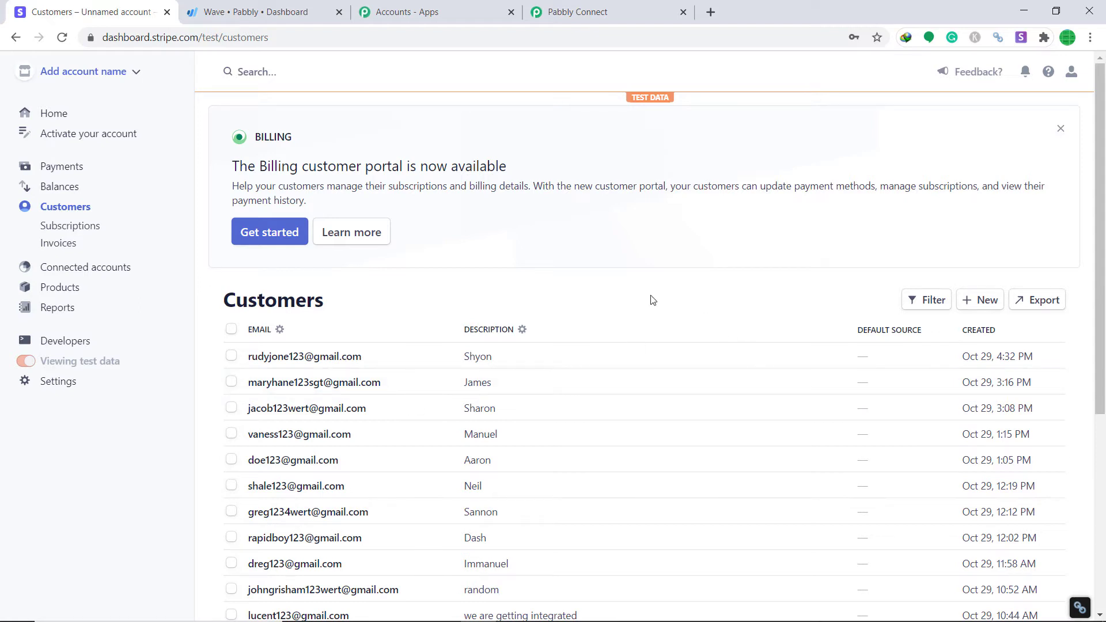
{"action": "left_click", "coordinate": [64, 343]}
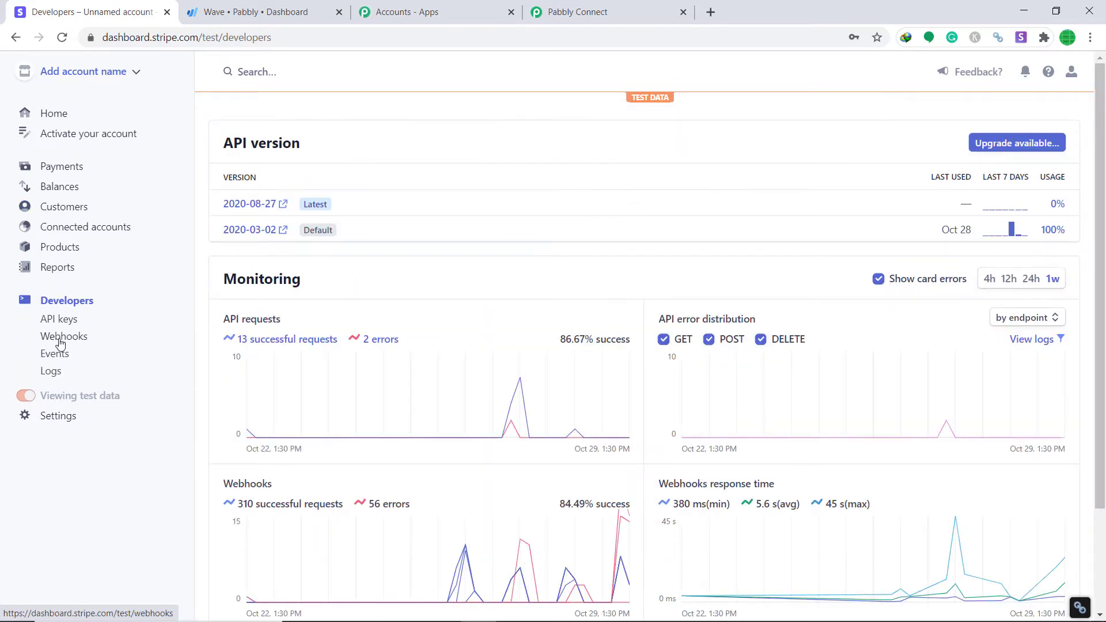
{"action": "left_click", "coordinate": [61, 342]}
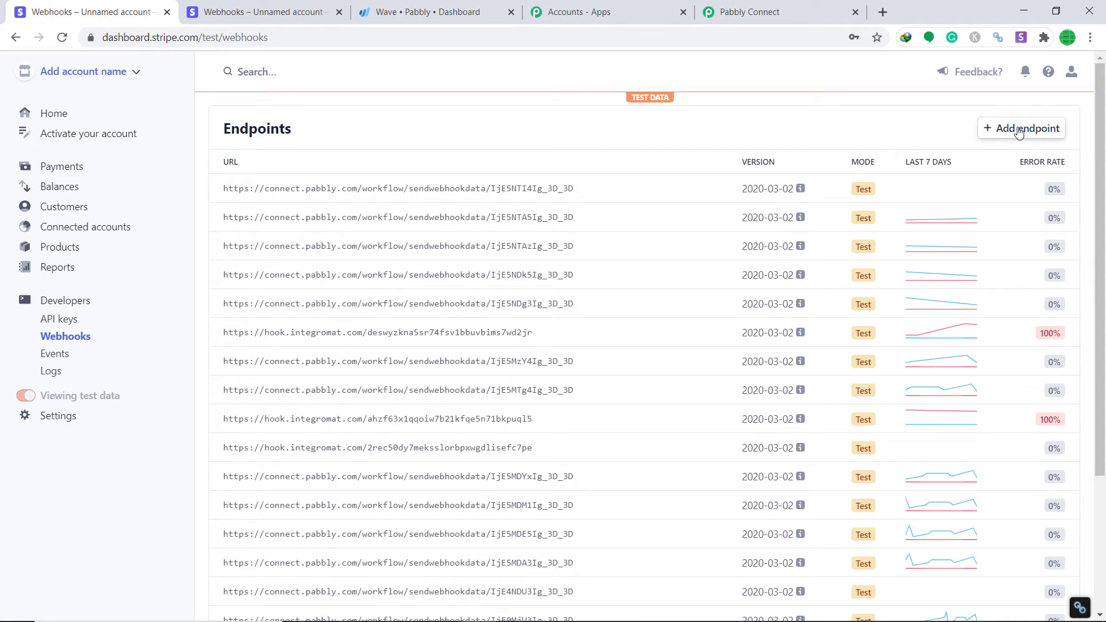
{"action": "left_click", "coordinate": [1018, 131]}
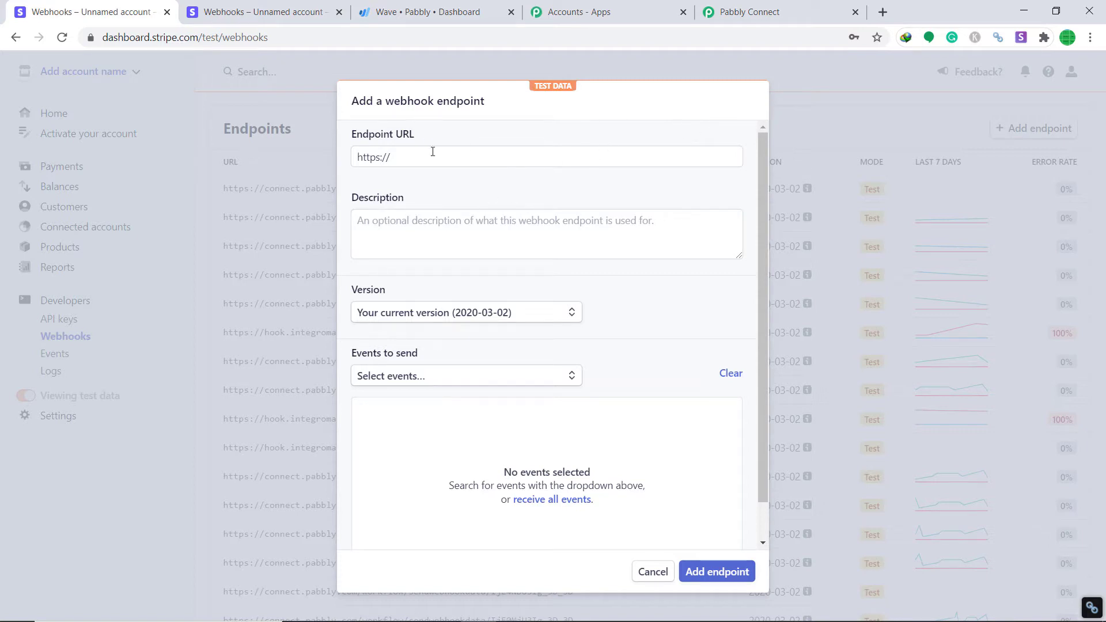
Copy the Pabbly workflow's webhook URL and paste it as Stripe's Endpoint URL
{"action": "left_click", "coordinate": [784, 10]}
{"action": "left_click", "coordinate": [858, 361]}
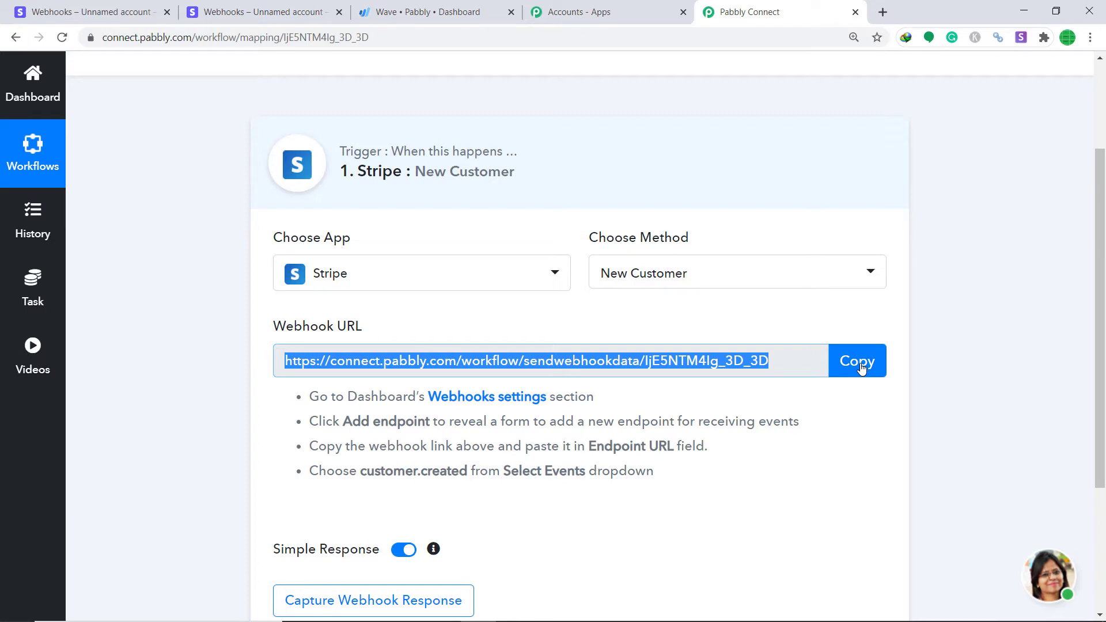
{"action": "left_click", "coordinate": [92, 12]}
{"action": "left_click", "coordinate": [394, 157]}
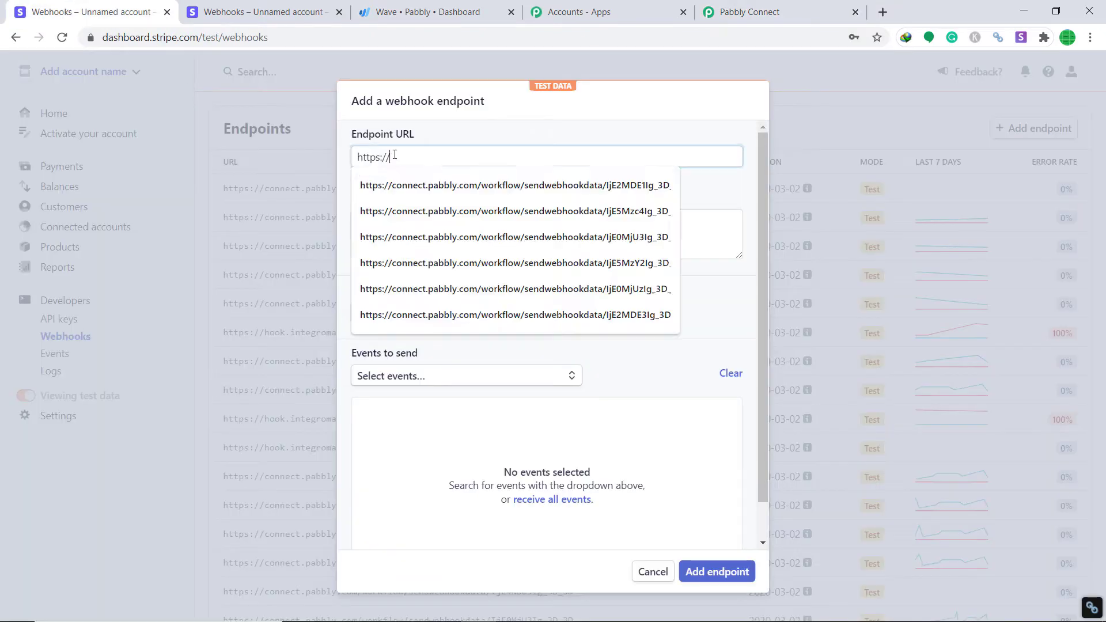
{"action": "key", "text": "Escape"}
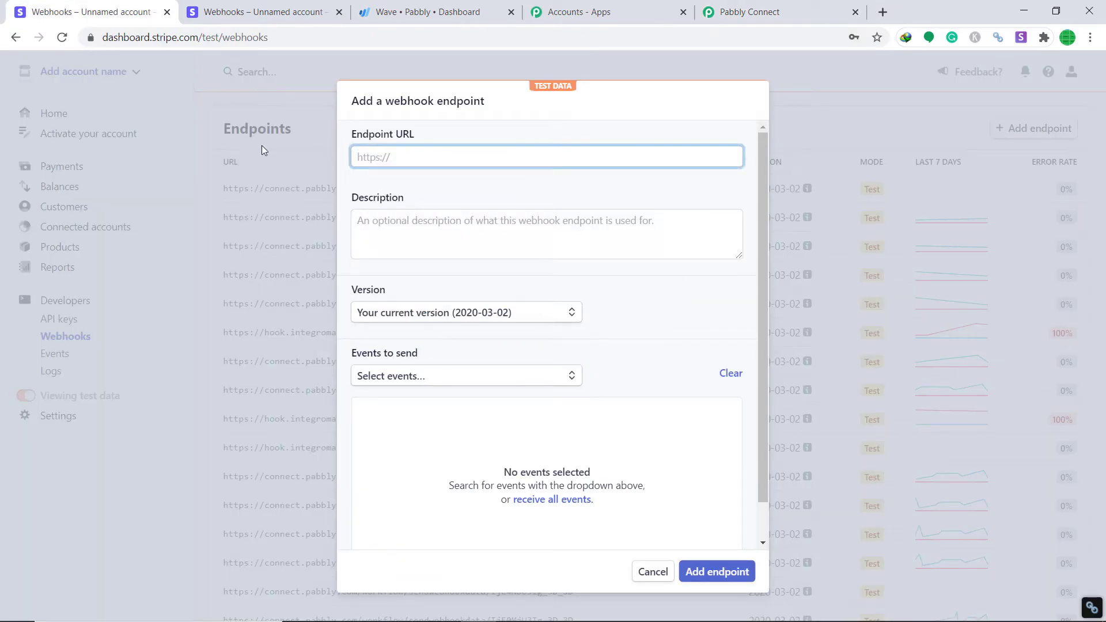
{"action": "key", "text": "ctrl+v"}
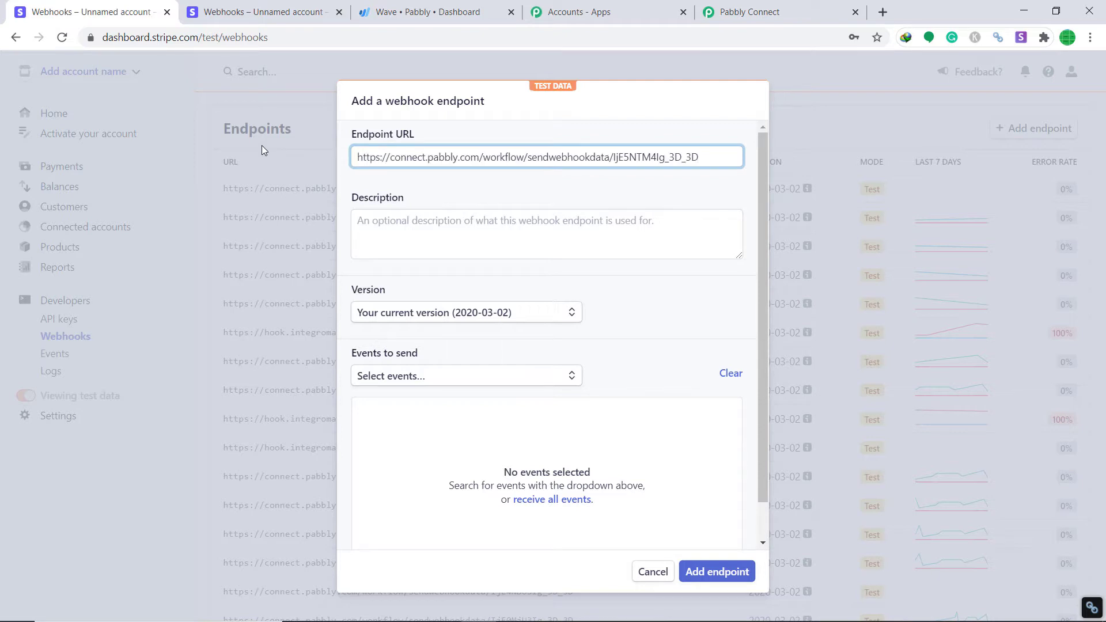
{"action": "left_click", "coordinate": [425, 225]}
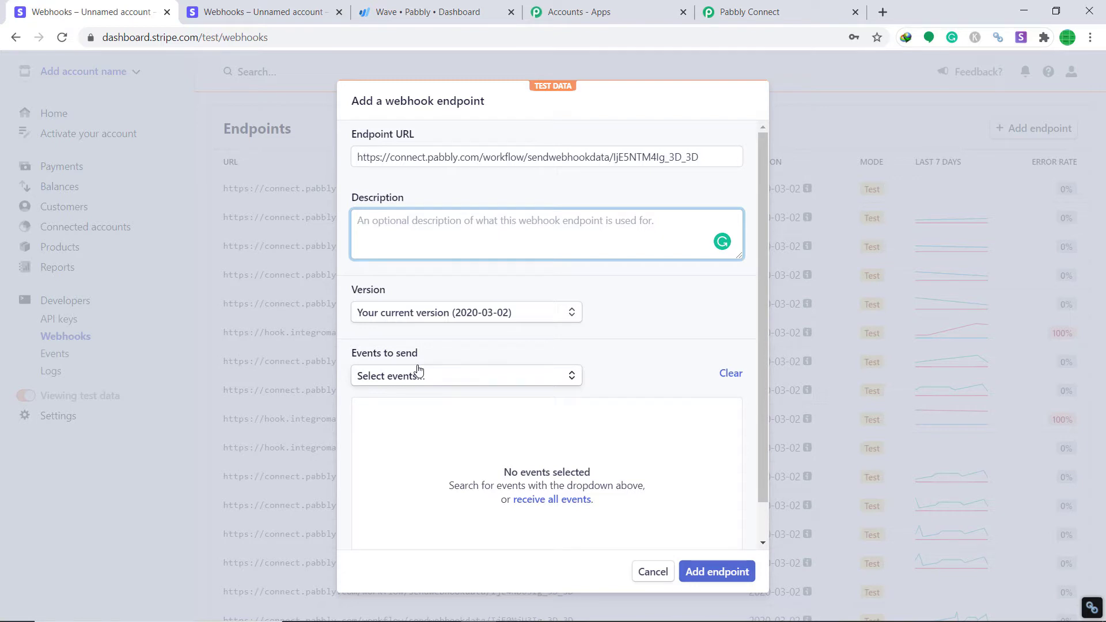
Select the customer.created event to send and add the endpoint
{"action": "left_click", "coordinate": [432, 378]}
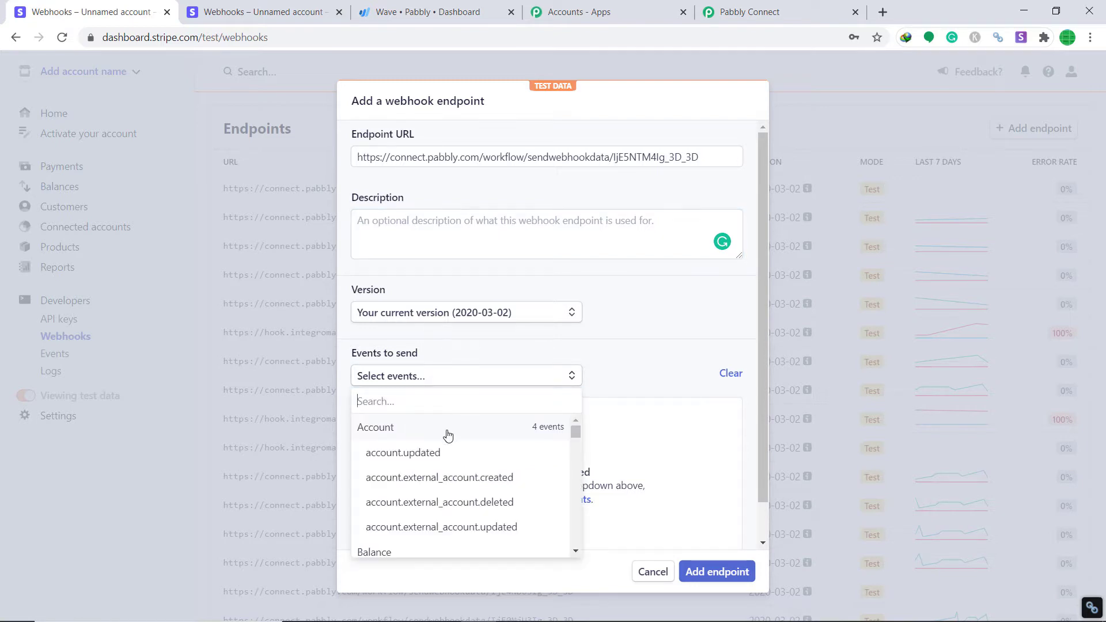
{"action": "scroll", "coordinate": [461, 463], "scroll_direction": "down", "scroll_amount": 8}
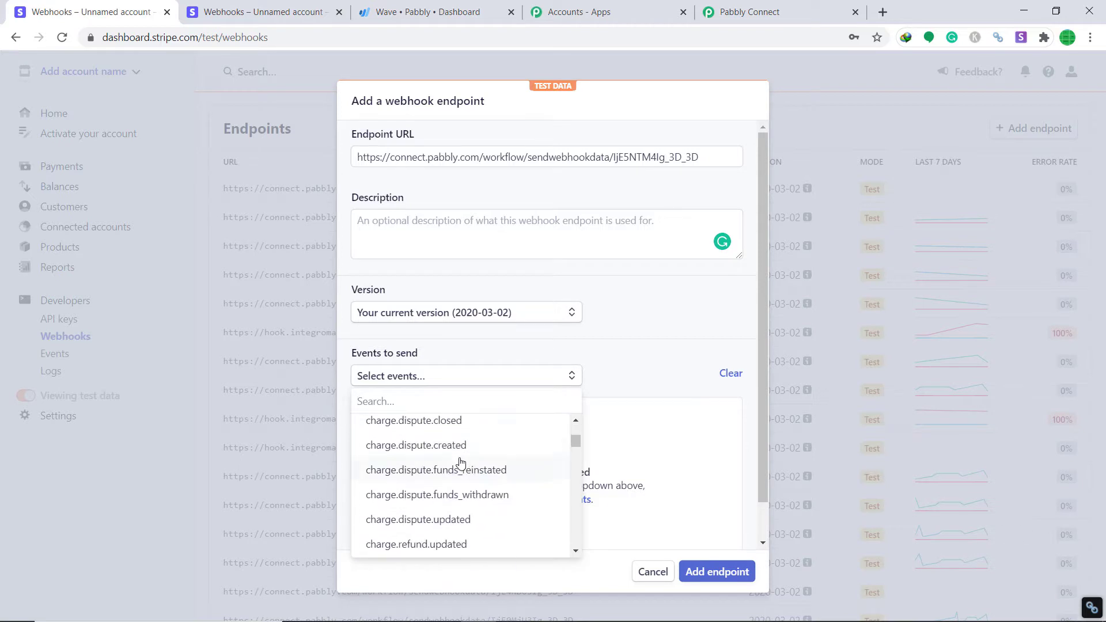
{"action": "scroll", "coordinate": [460, 462], "scroll_direction": "down", "scroll_amount": 8}
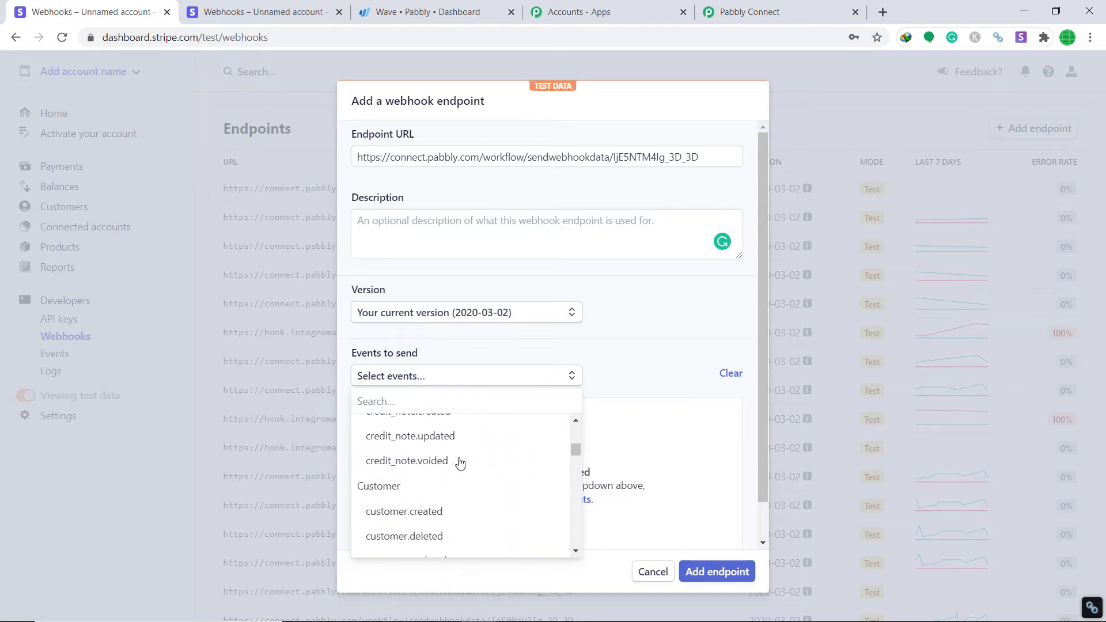
{"action": "scroll", "coordinate": [460, 464], "scroll_direction": "down", "scroll_amount": 1}
{"action": "left_click", "coordinate": [395, 461]}
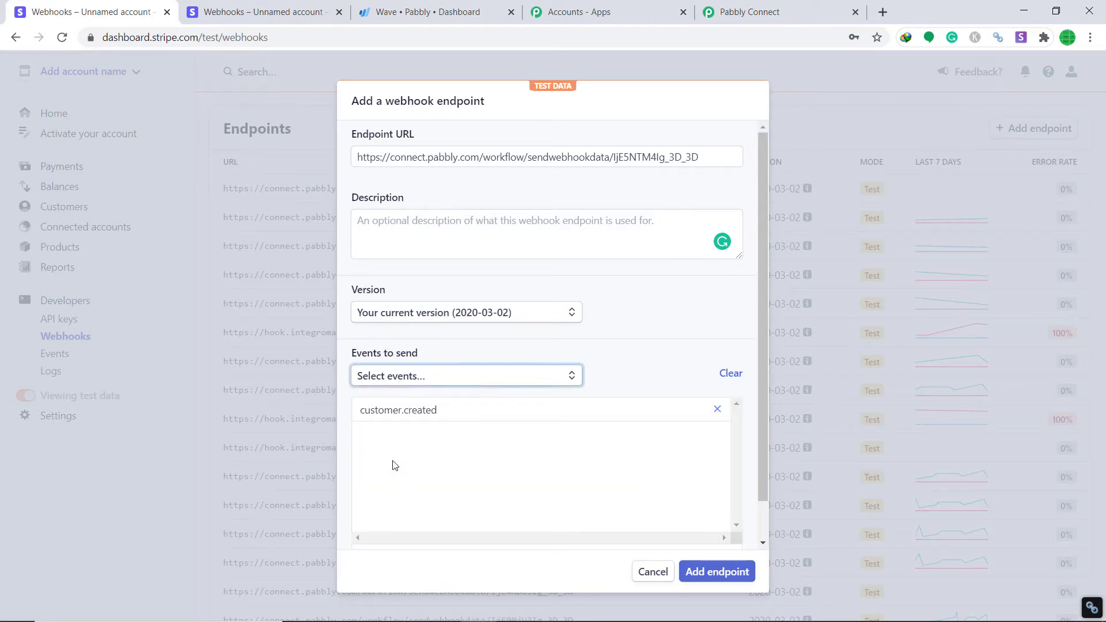
{"action": "left_click", "coordinate": [715, 572]}
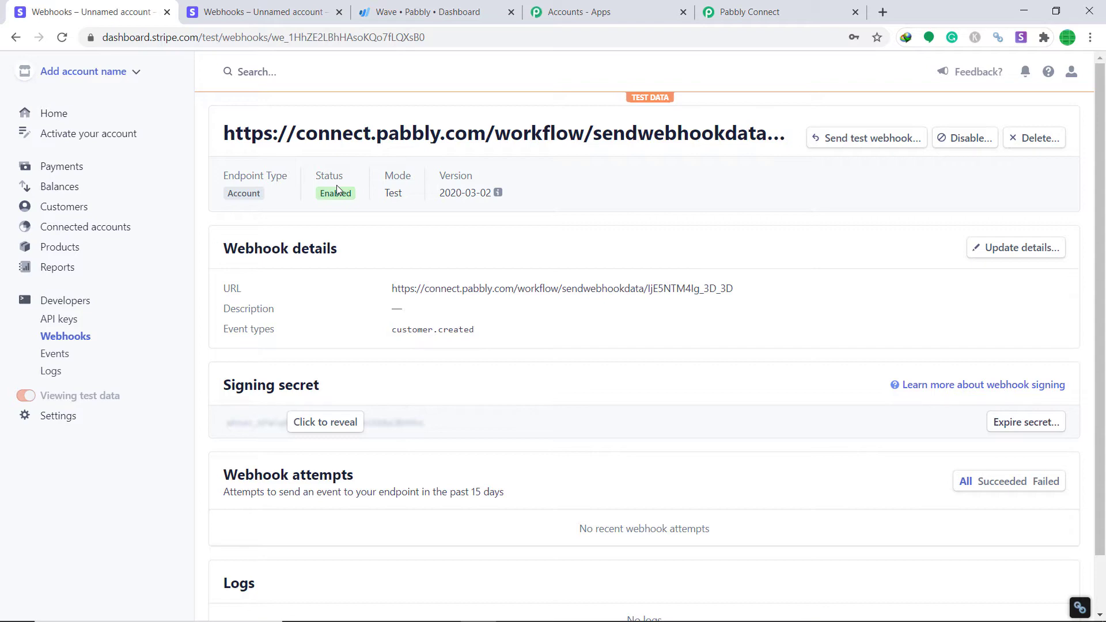
Start Pabbly listening for the webhook response, then open Stripe's Customers list
{"action": "left_click", "coordinate": [769, 13]}
{"action": "scroll", "coordinate": [672, 227], "scroll_direction": "down", "scroll_amount": 3}
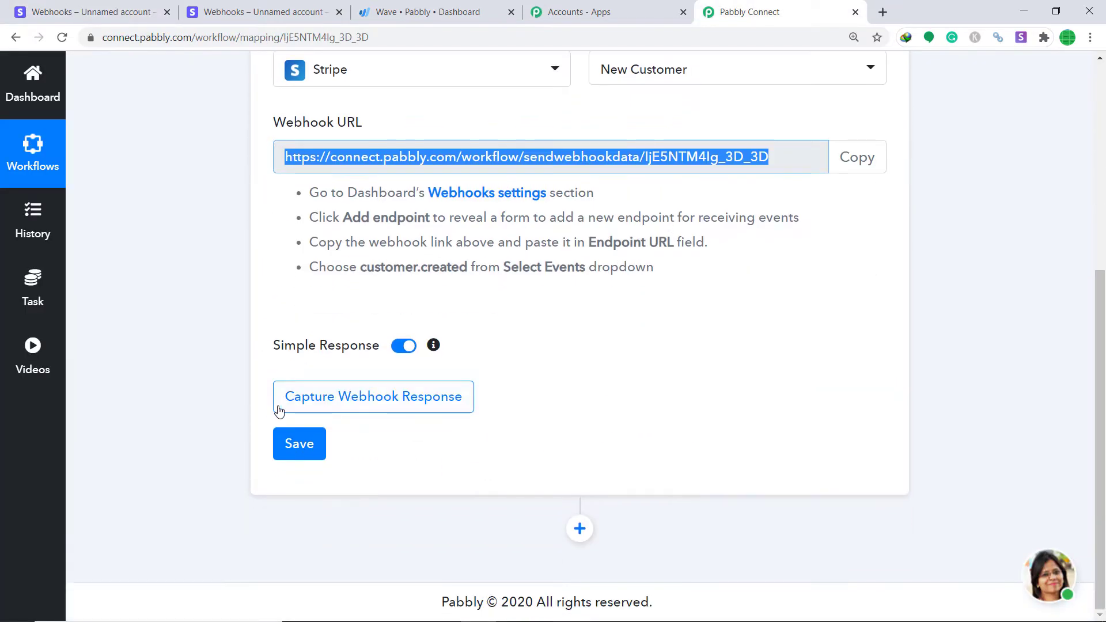
{"action": "left_click", "coordinate": [418, 408]}
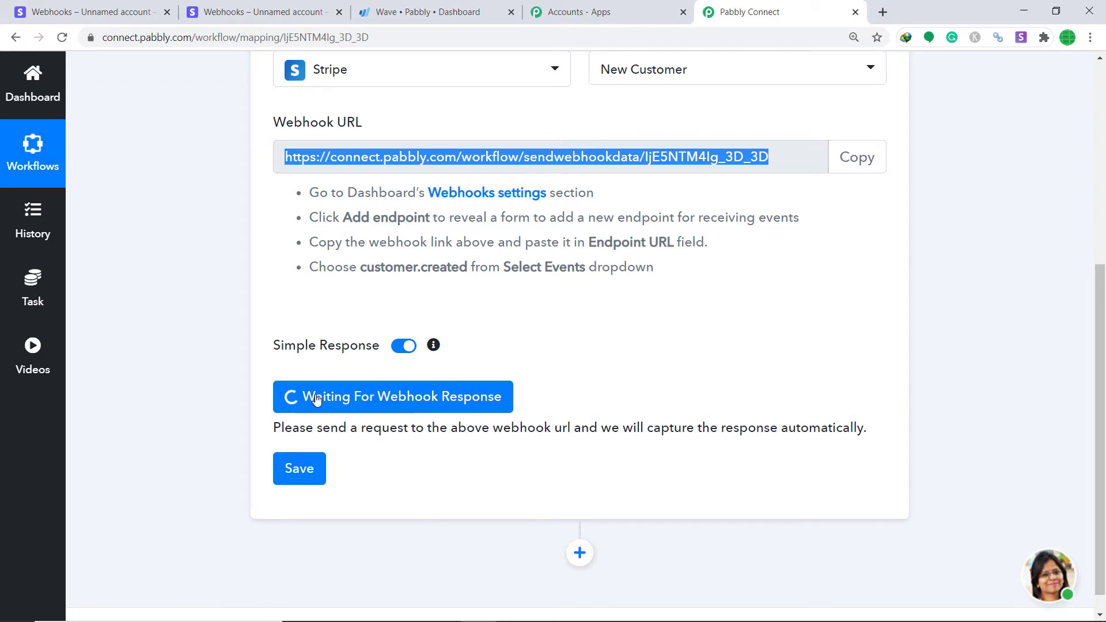
{"action": "left_click", "coordinate": [95, 12]}
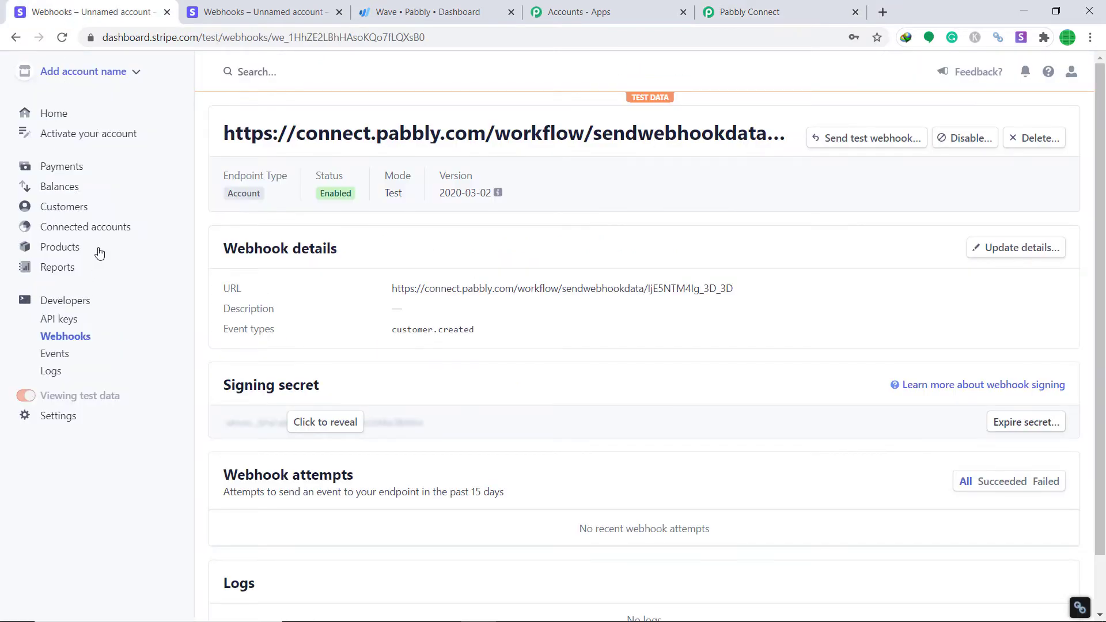
{"action": "left_click", "coordinate": [78, 207]}
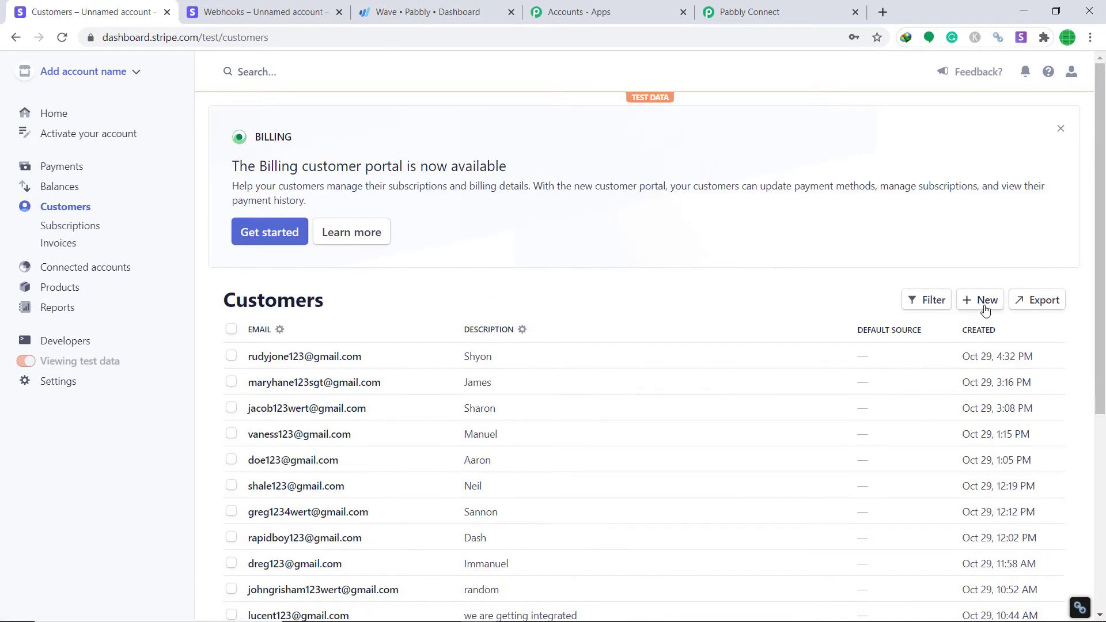
Start a new customer and enter the customer's name, account email and description
{"action": "left_click", "coordinate": [984, 301]}
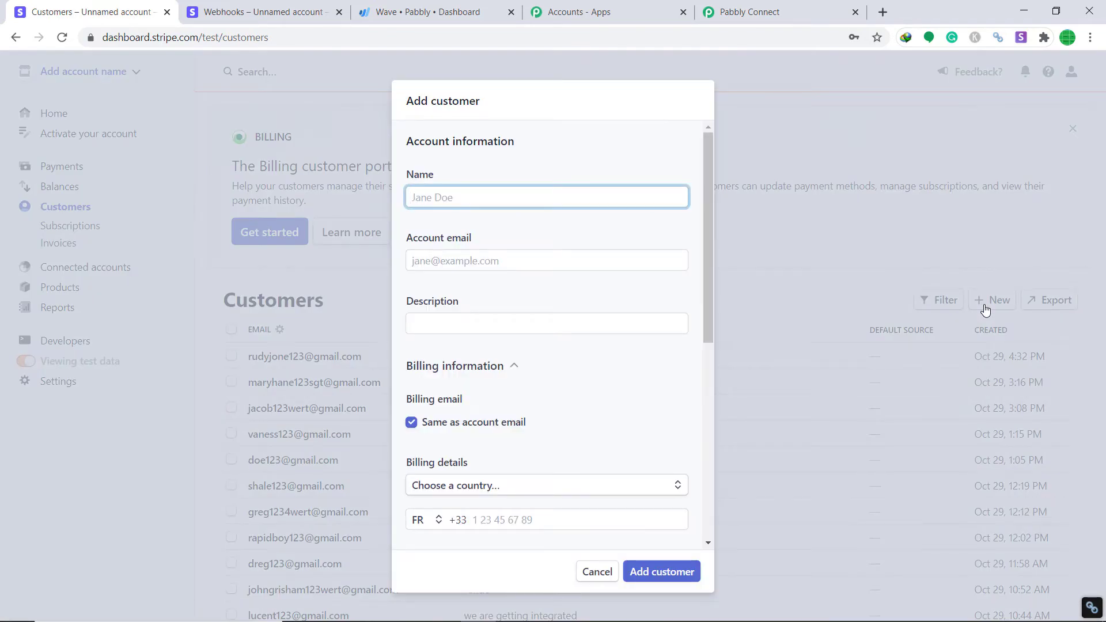
{"action": "type", "text": "Deannie"}
{"action": "left_click", "coordinate": [474, 263]}
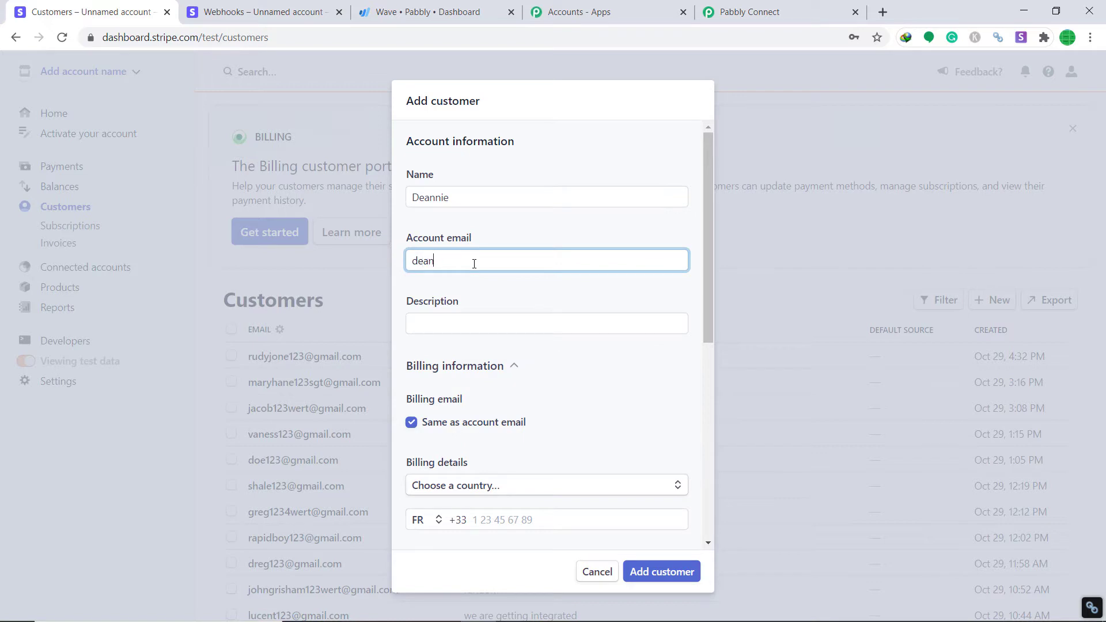
{"action": "left_click", "coordinate": [473, 316]}
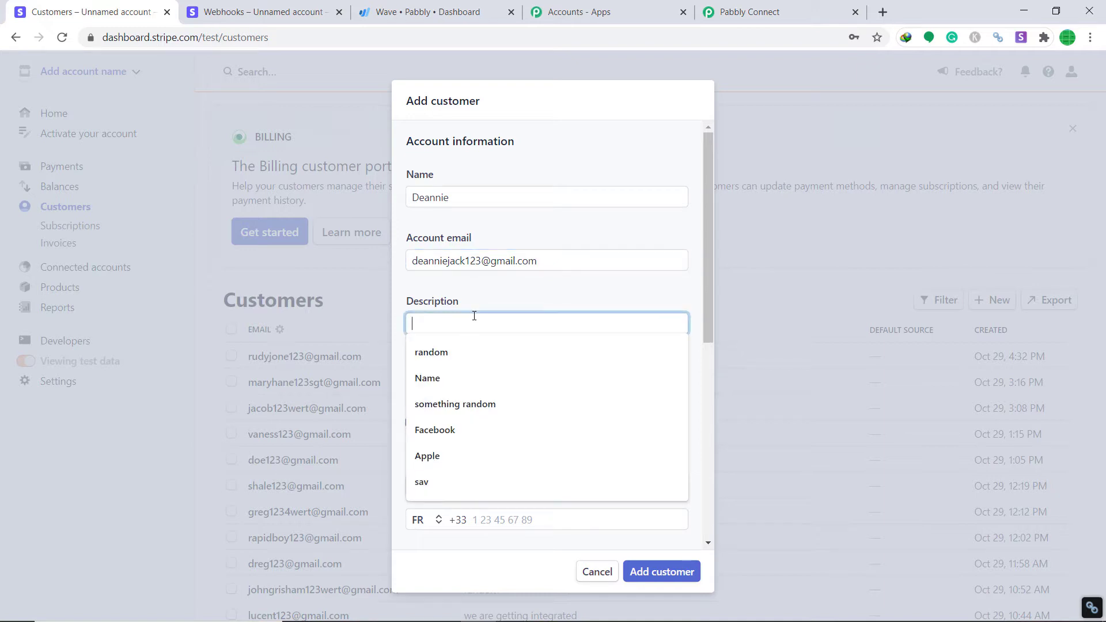
{"action": "scroll", "coordinate": [585, 248], "scroll_direction": "down", "scroll_amount": 6}
{"action": "scroll", "coordinate": [585, 250], "scroll_direction": "up", "scroll_amount": 6}
{"action": "type", "text": "j"}
{"action": "key", "text": "BackSpace"}
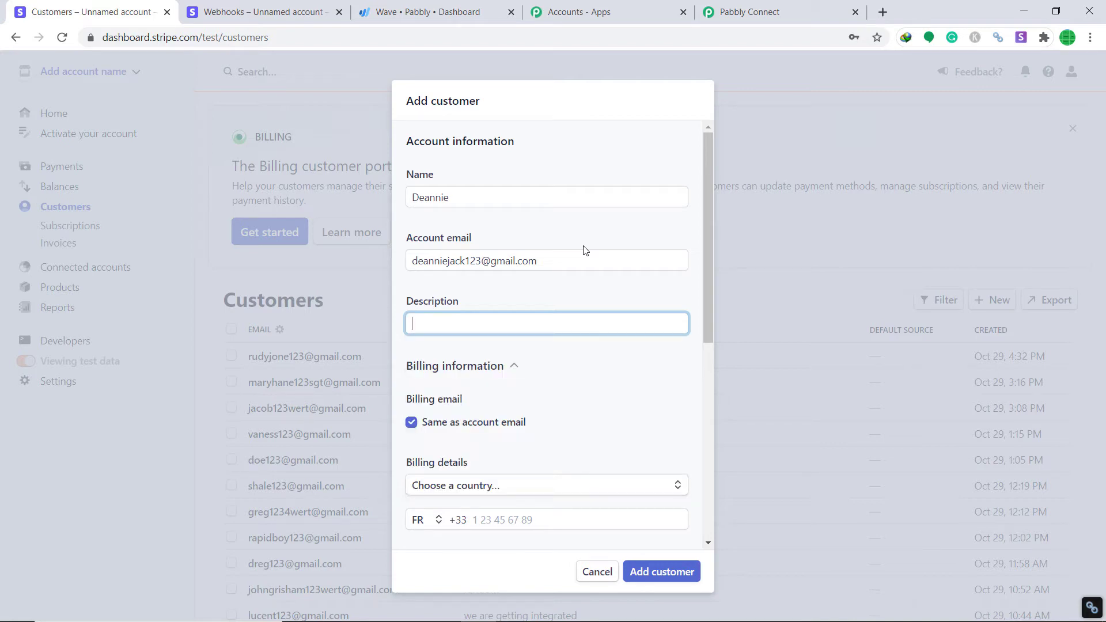
{"action": "type", "text": "Jack"}
{"action": "left_click", "coordinate": [599, 286]}
Set the billing country to India and fill in both billing address lines
{"action": "scroll", "coordinate": [622, 294], "scroll_direction": "down", "scroll_amount": 4}
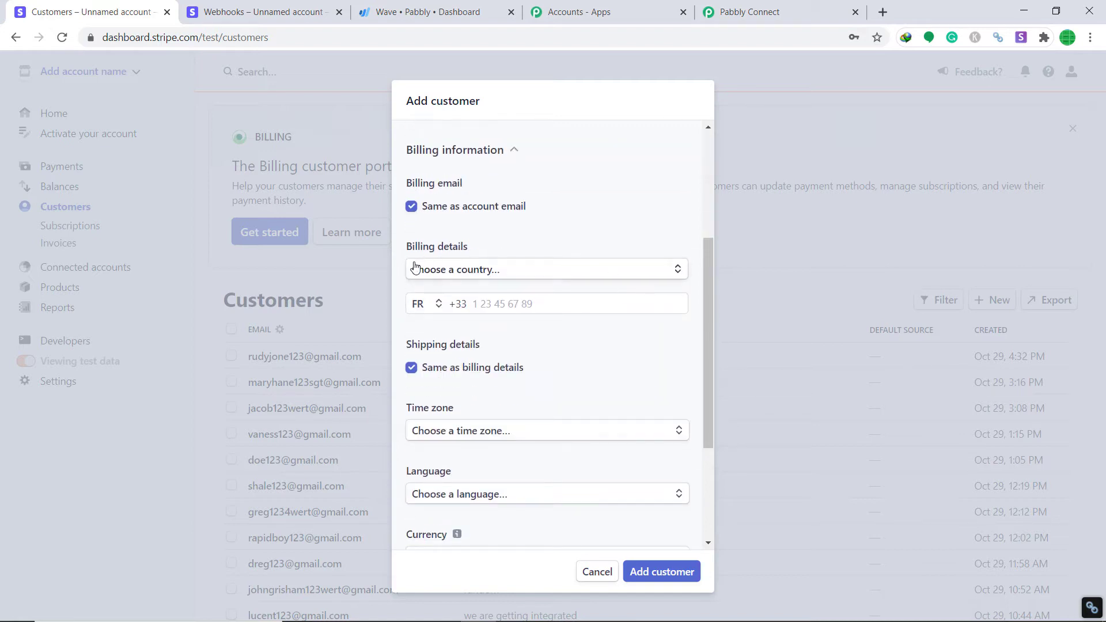
{"action": "left_click", "coordinate": [449, 279]}
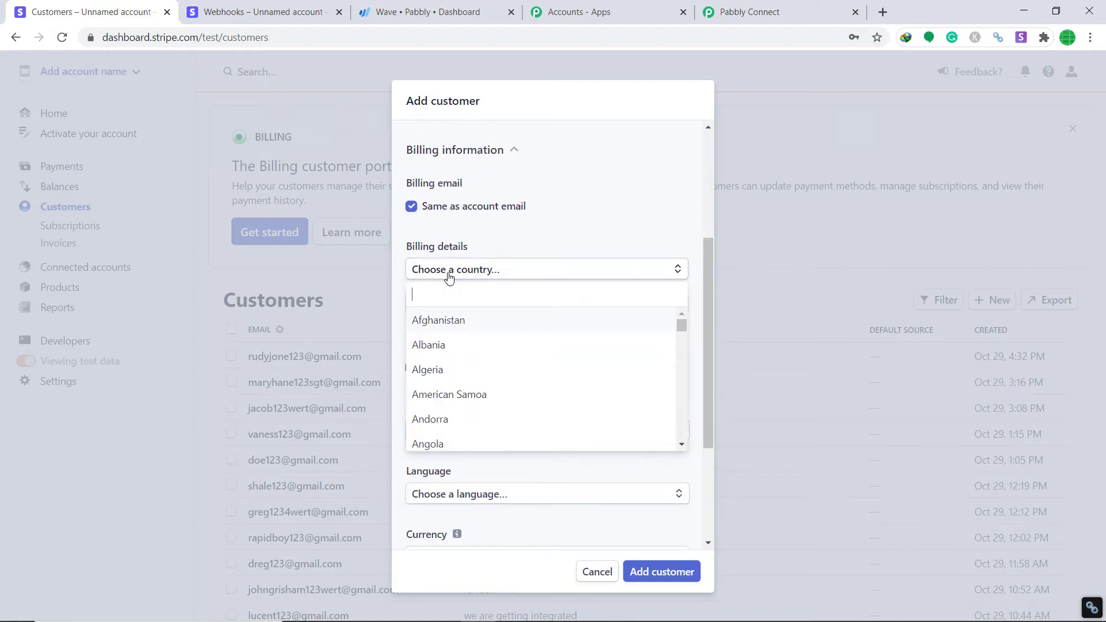
{"action": "type", "text": "India"}
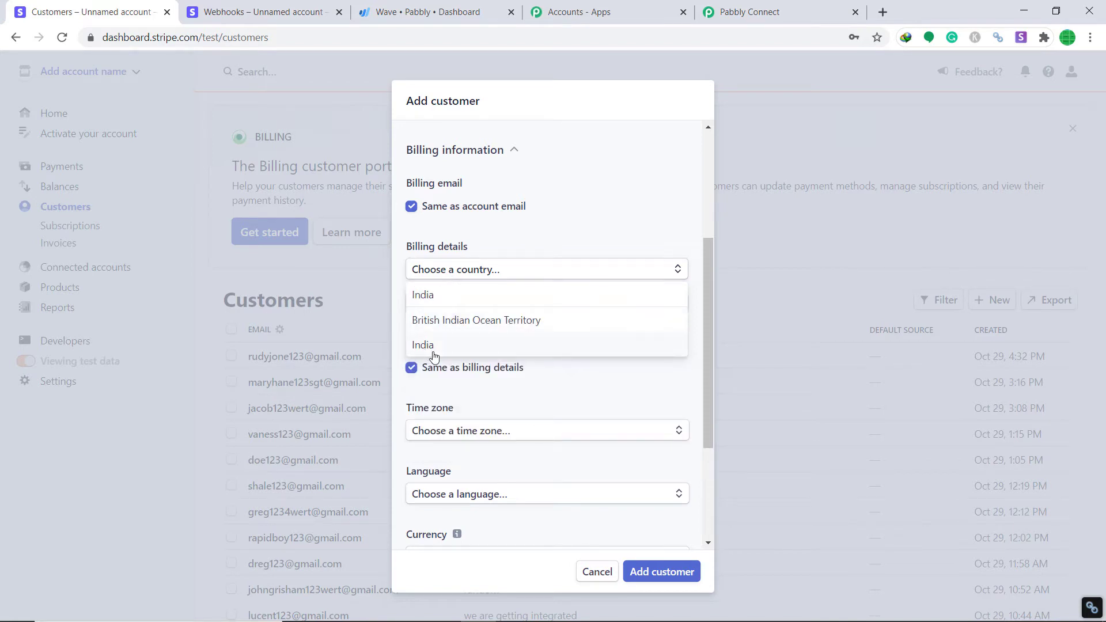
{"action": "left_click", "coordinate": [435, 349]}
{"action": "left_click", "coordinate": [545, 305]}
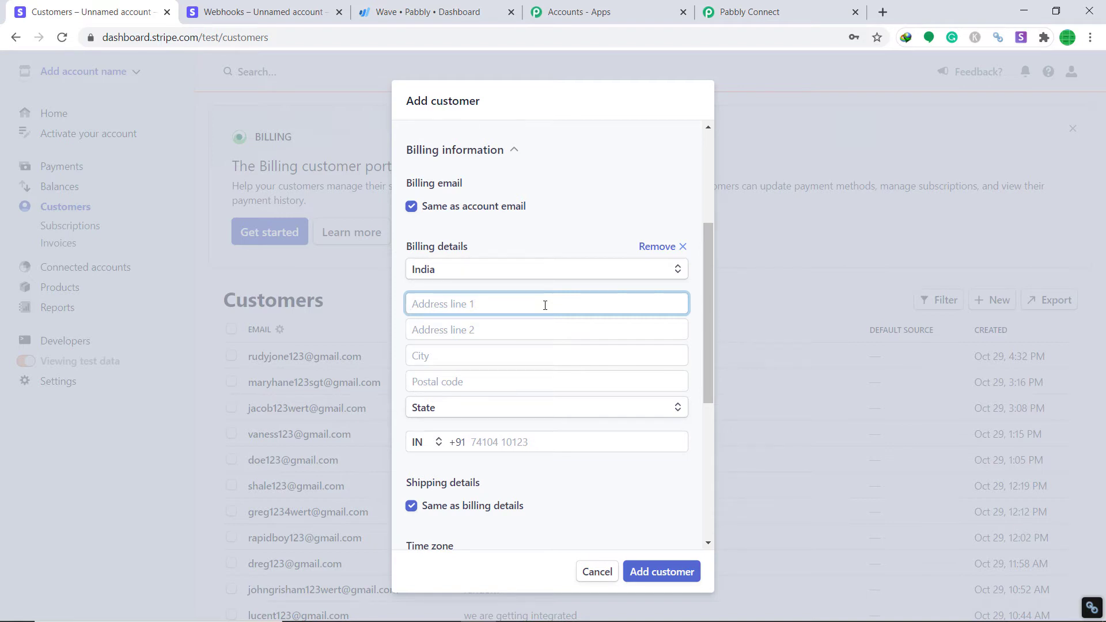
{"action": "scroll", "coordinate": [545, 305], "scroll_direction": "down", "scroll_amount": 5}
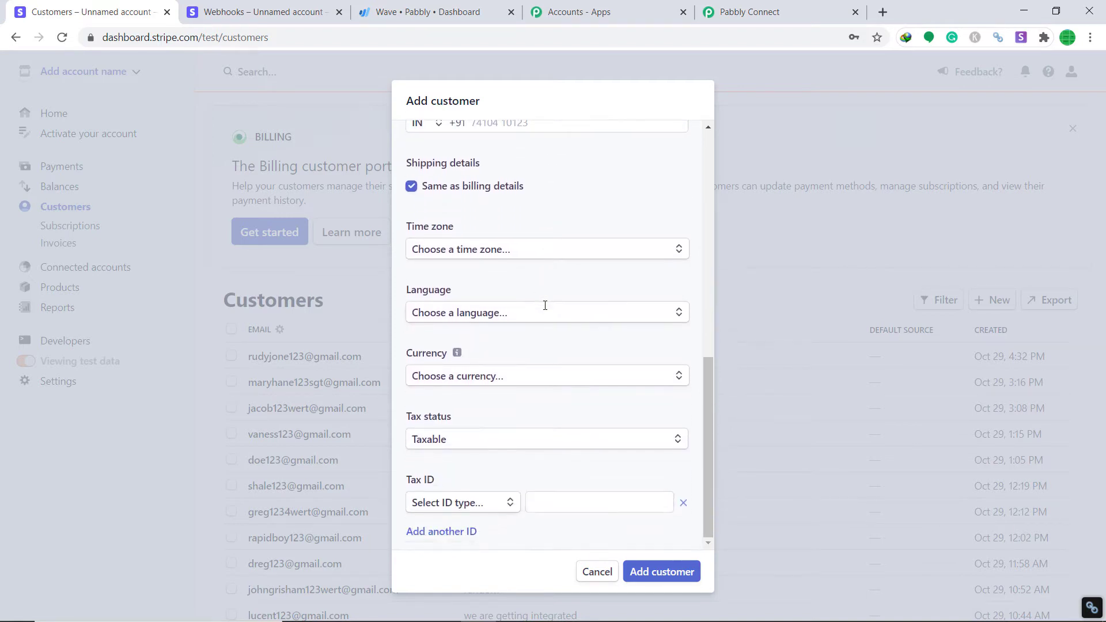
{"action": "scroll", "coordinate": [501, 279], "scroll_direction": "up", "scroll_amount": 5}
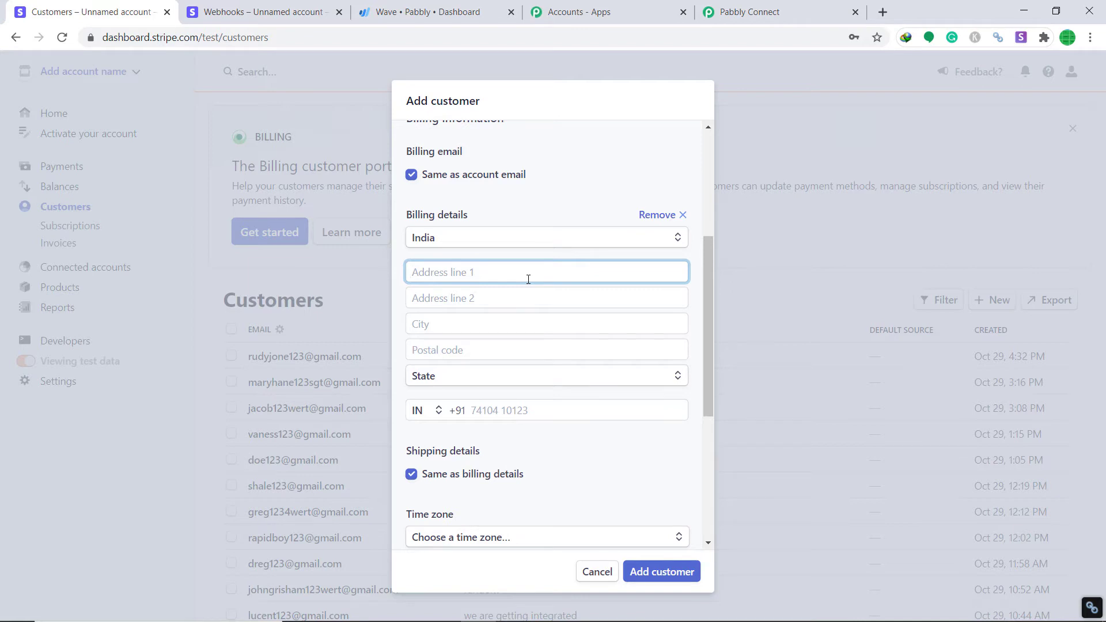
{"action": "type", "text": "AZX company"}
{"action": "left_click", "coordinate": [482, 297]}
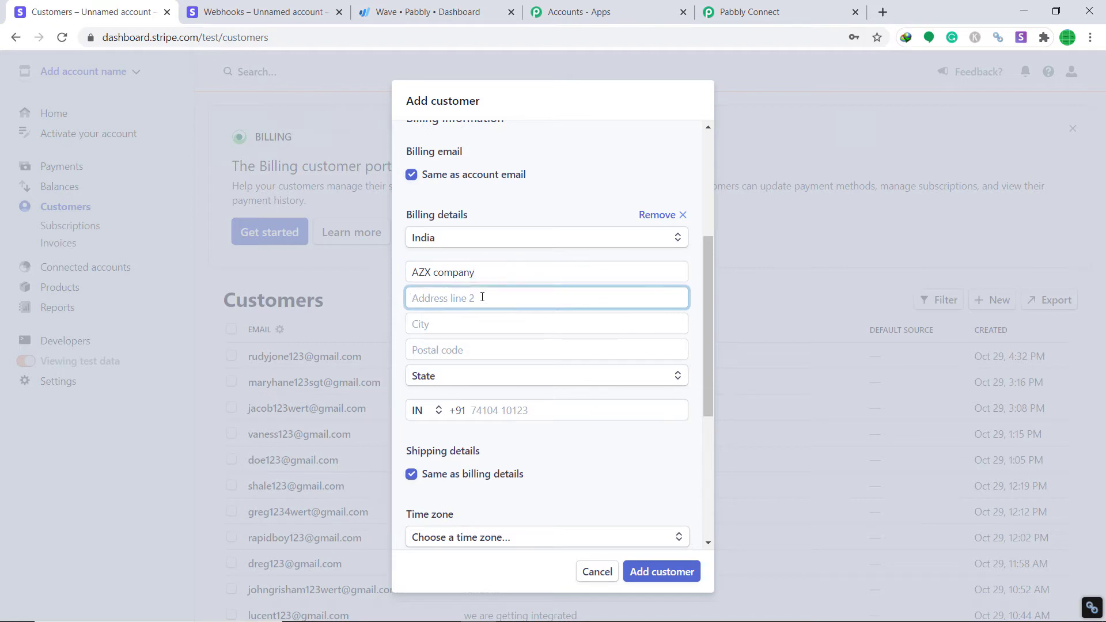
{"action": "type", "text": "d"}
{"action": "key", "text": "BackSpace"}
{"action": "type", "text": "Near Dlf Market"}
Fill in the billing city and postal code, and choose the state
{"action": "left_click", "coordinate": [457, 319]}
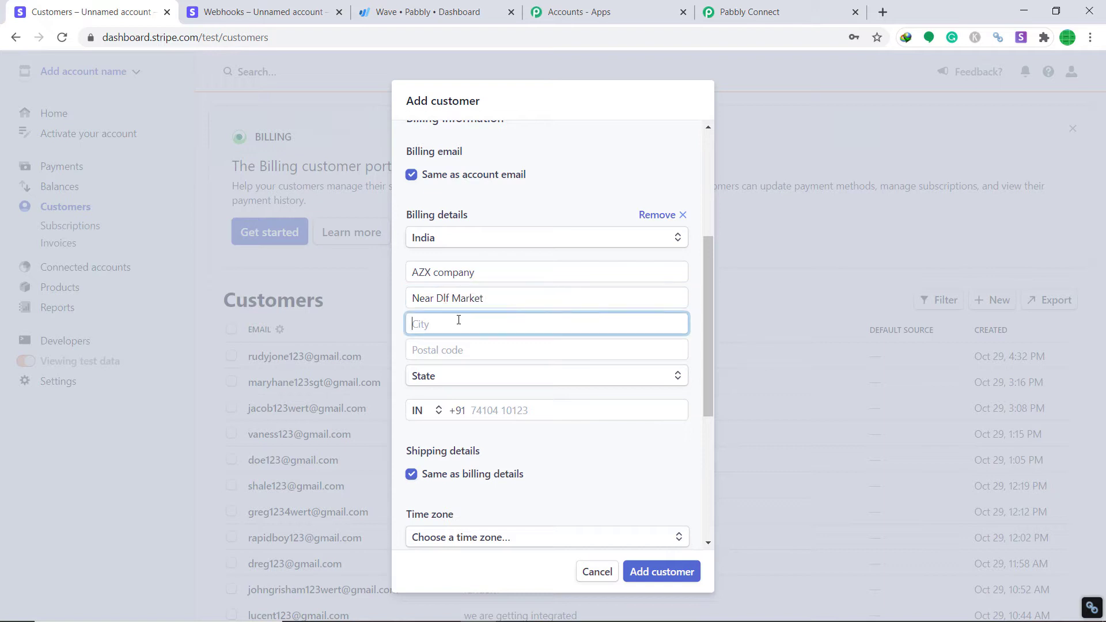
{"action": "type", "text": "Bhopal"}
{"action": "left_click", "coordinate": [478, 346]}
{"action": "type", "text": "46"}
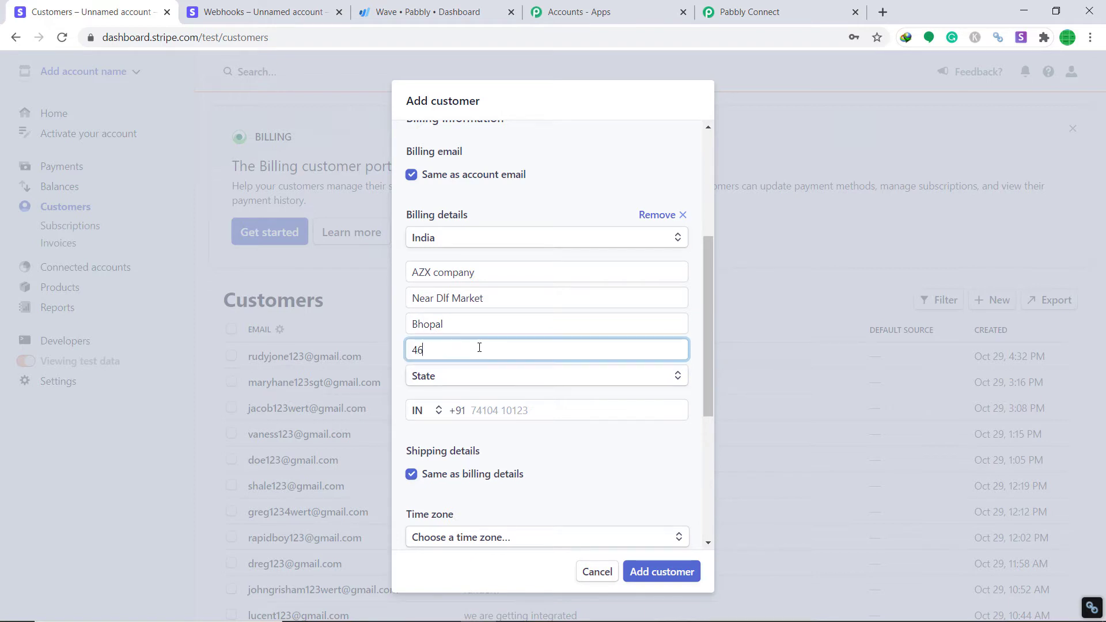
{"action": "type", "text": "2023"}
{"action": "left_click", "coordinate": [518, 377]}
{"action": "scroll", "coordinate": [511, 356], "scroll_direction": "down", "scroll_amount": 1}
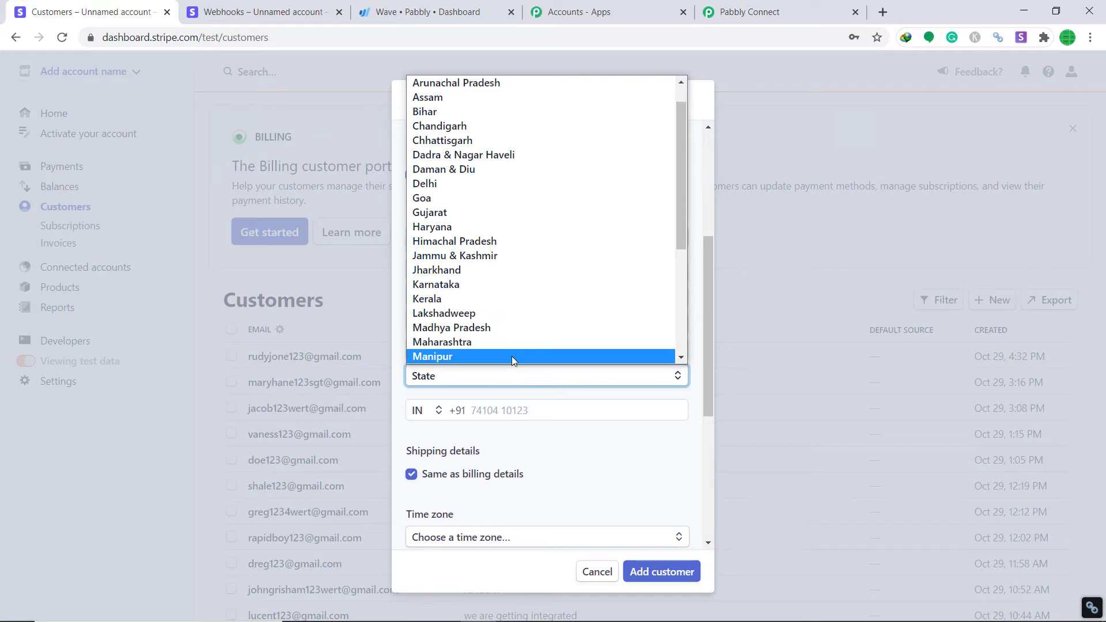
{"action": "left_click", "coordinate": [527, 329]}
Enter the customer's phone number, set language English and currency US Dollar, and add the customer
{"action": "left_click", "coordinate": [511, 414]}
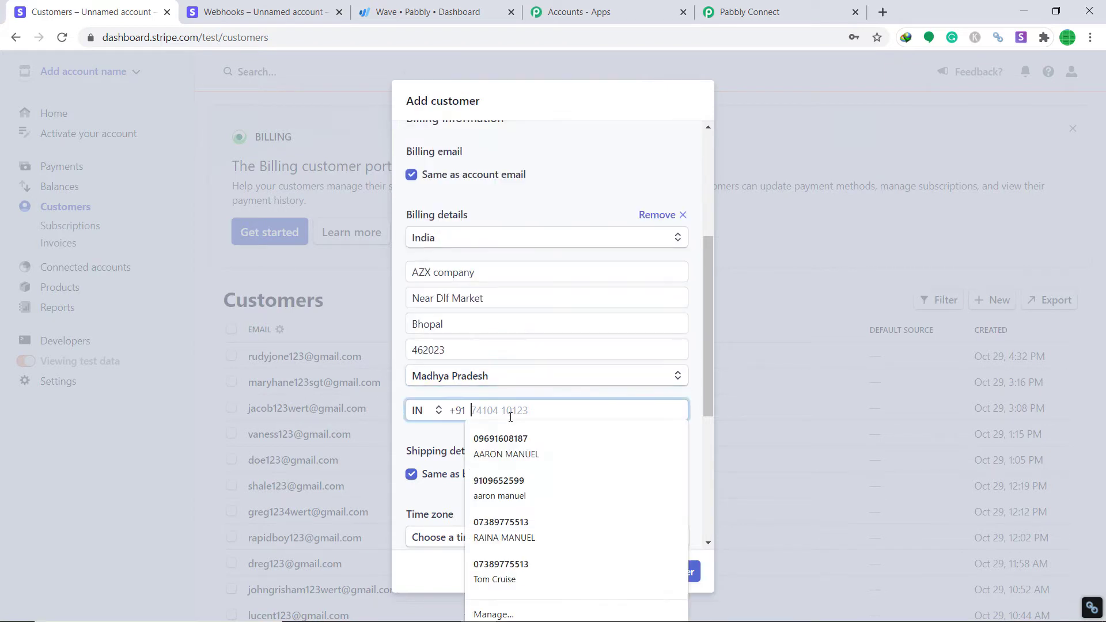
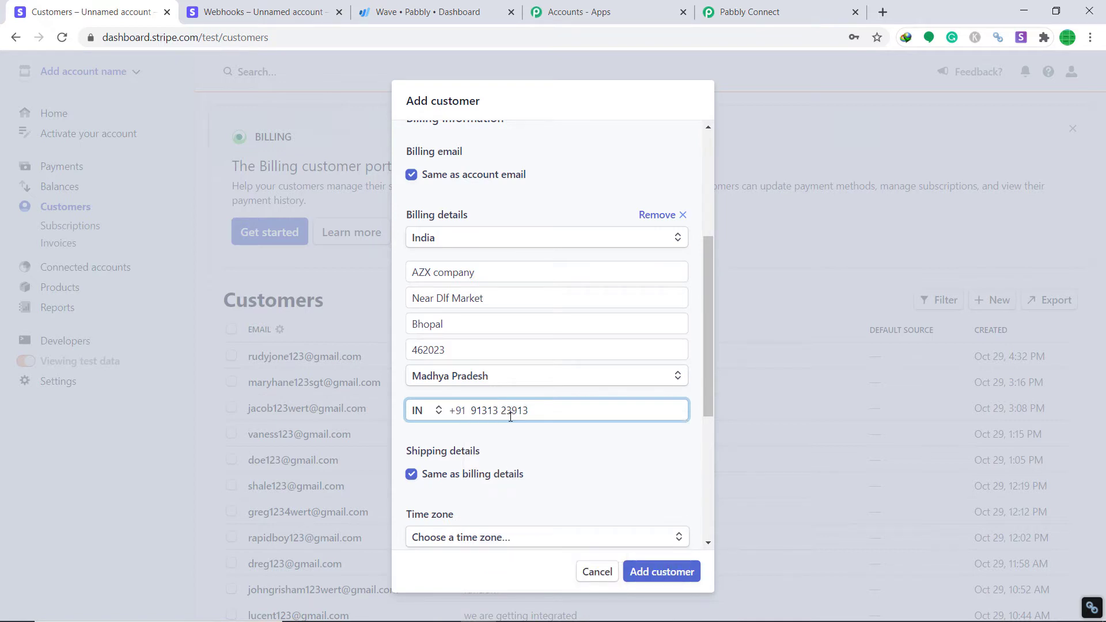
{"action": "scroll", "coordinate": [511, 416], "scroll_direction": "down", "scroll_amount": 2}
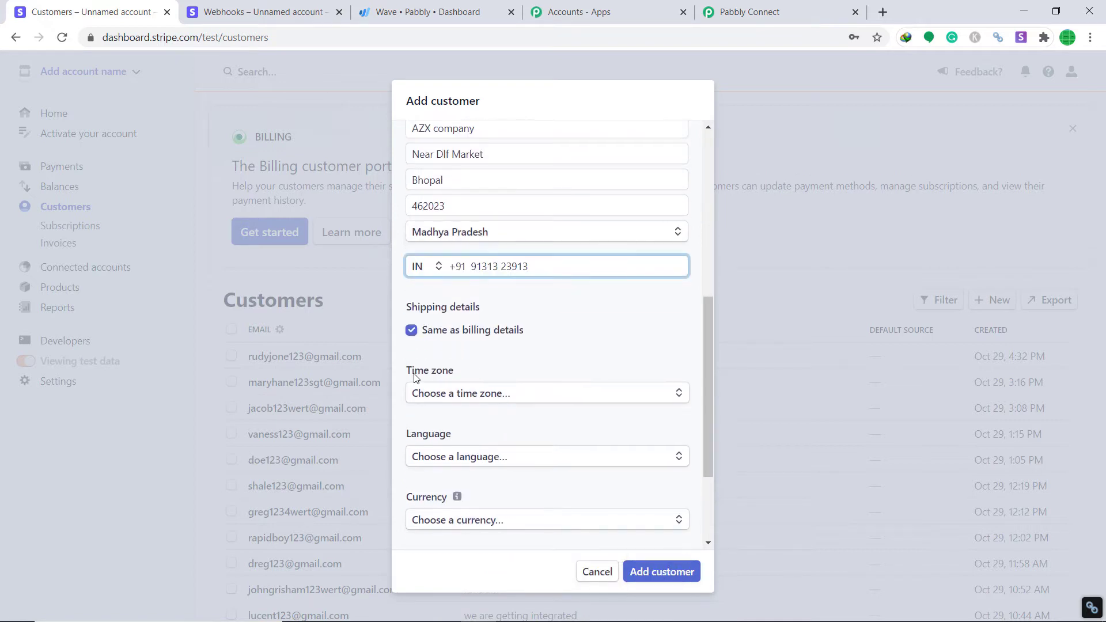
{"action": "scroll", "coordinate": [533, 375], "scroll_direction": "down", "scroll_amount": 2}
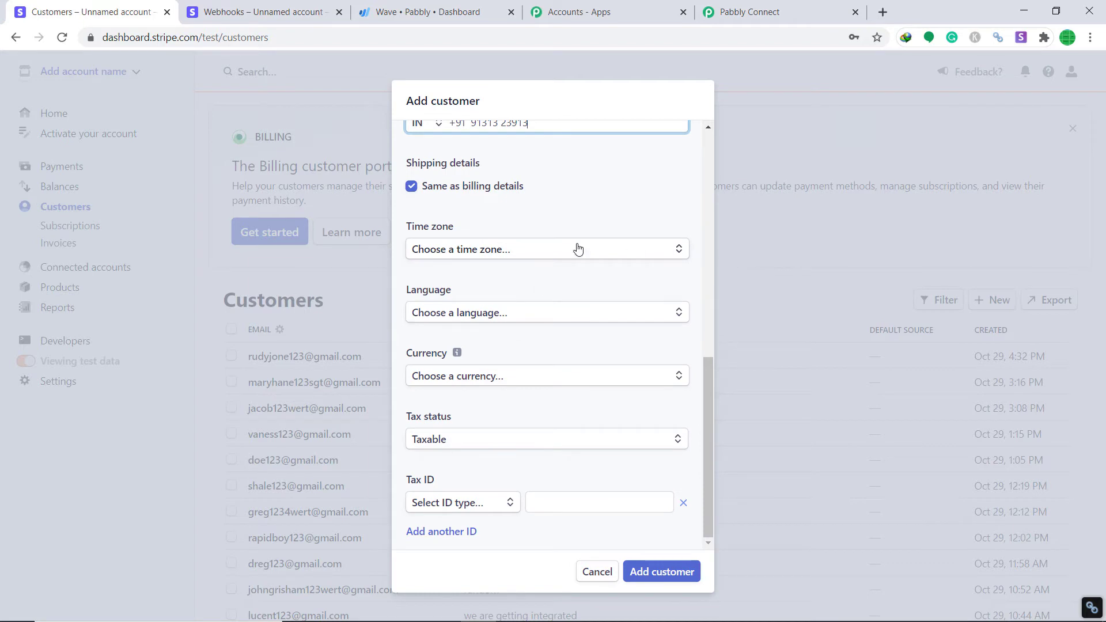
{"action": "left_click", "coordinate": [432, 314]}
{"action": "type", "text": "En"}
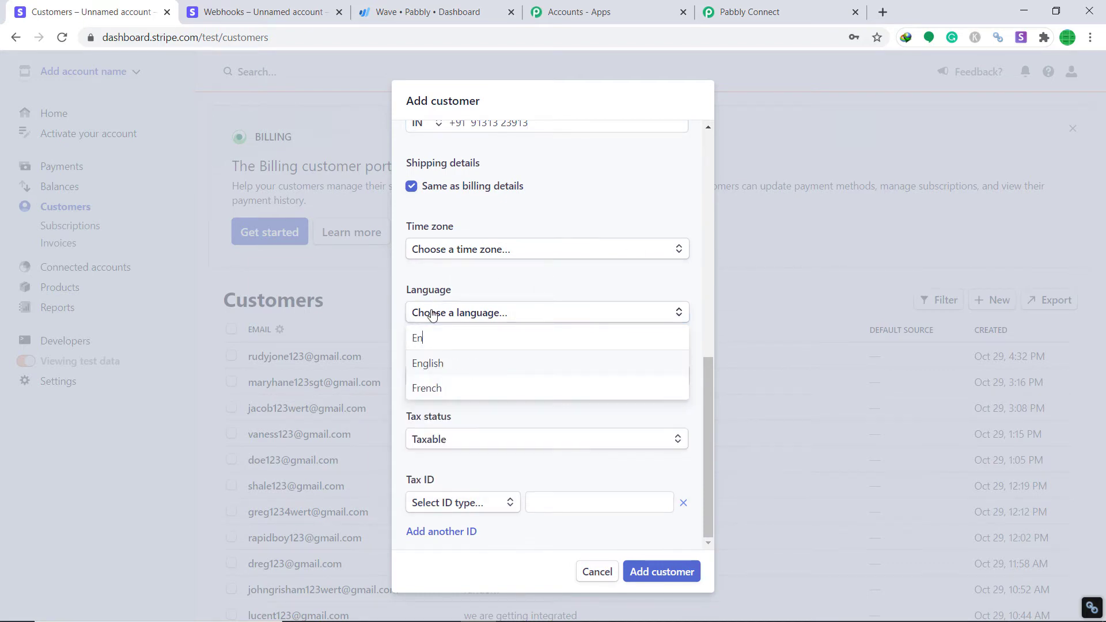
{"action": "left_click", "coordinate": [455, 363]}
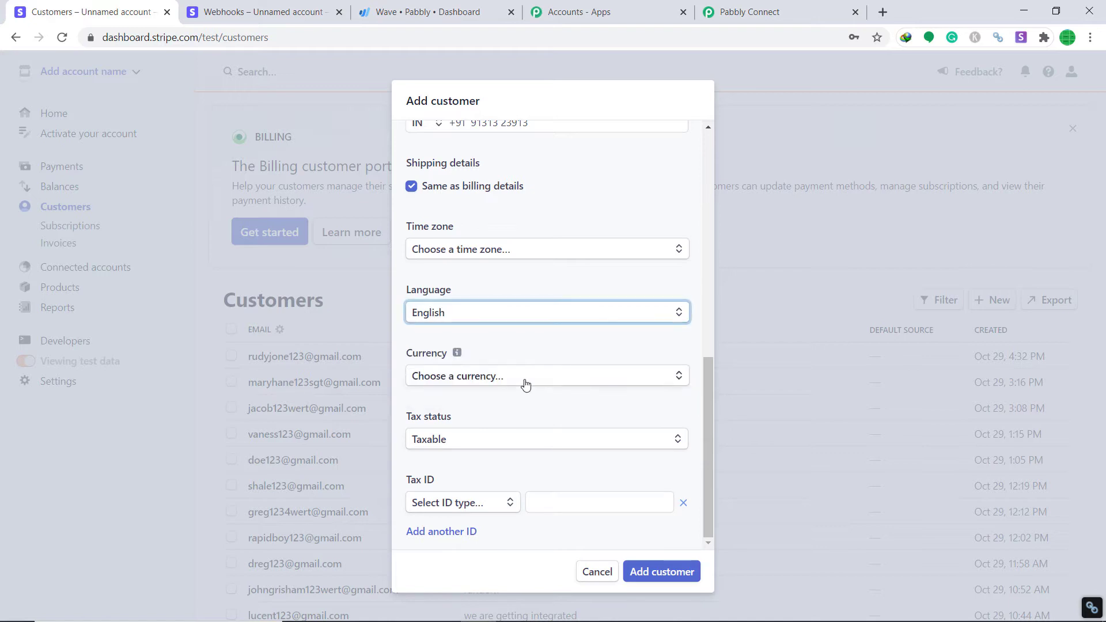
{"action": "left_click", "coordinate": [526, 382]}
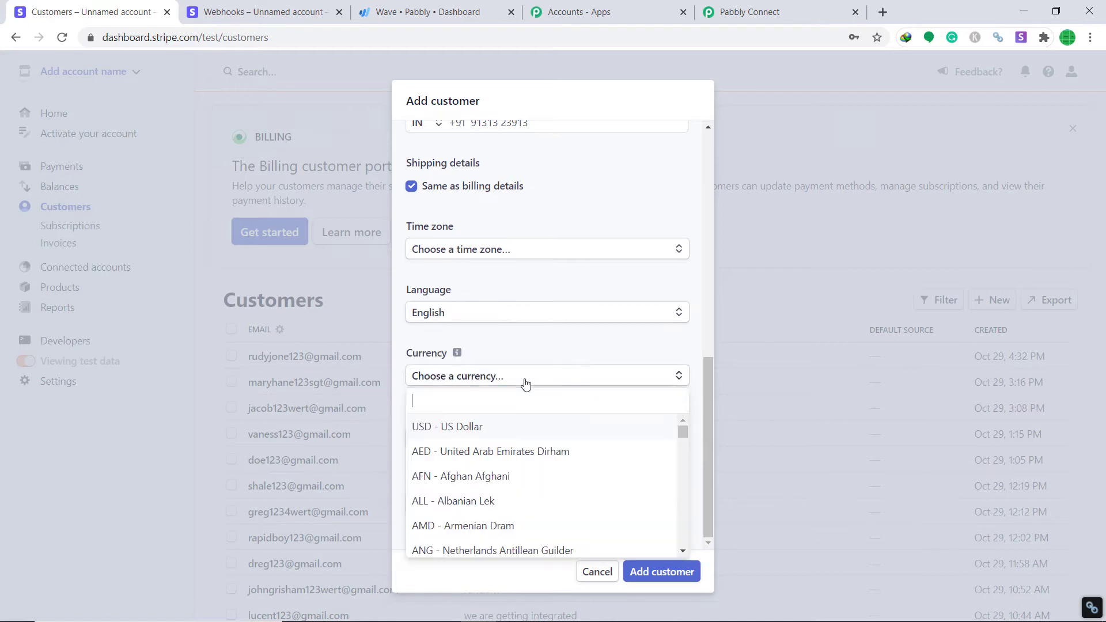
{"action": "left_click", "coordinate": [500, 428]}
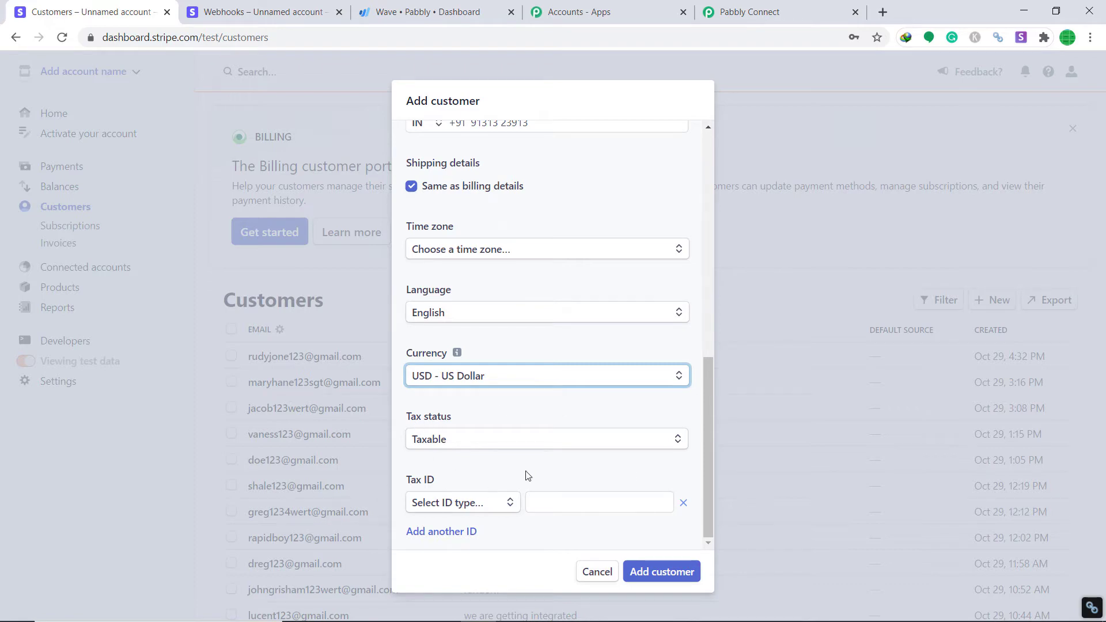
{"action": "left_click", "coordinate": [655, 572]}
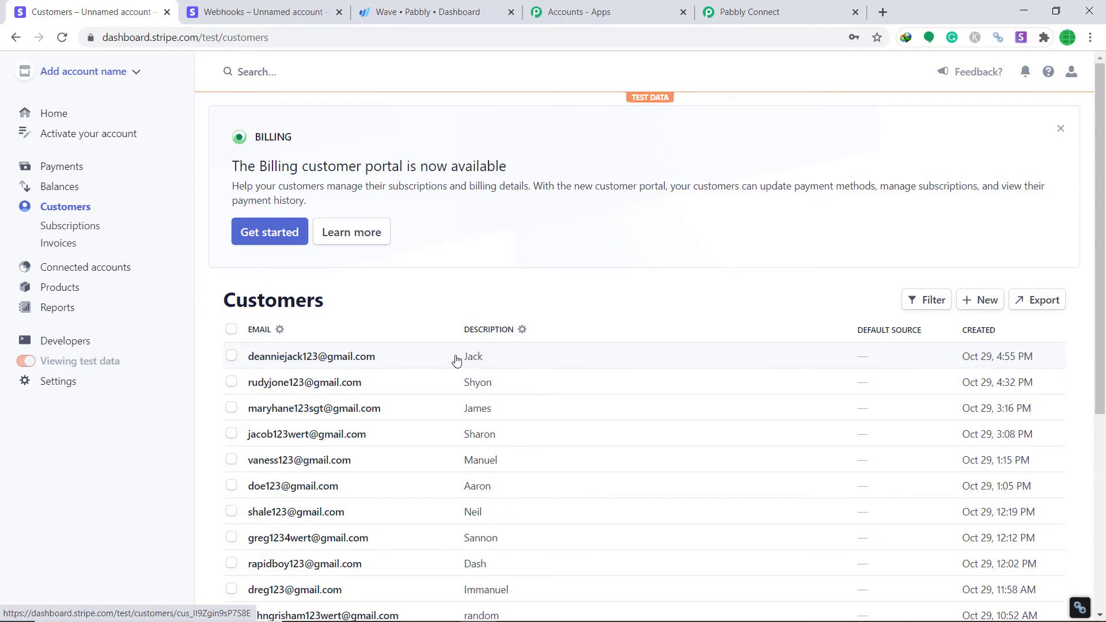
{"action": "left_click", "coordinate": [749, 11]}
{"action": "scroll", "coordinate": [1076, 322], "scroll_direction": "down", "scroll_amount": 5}
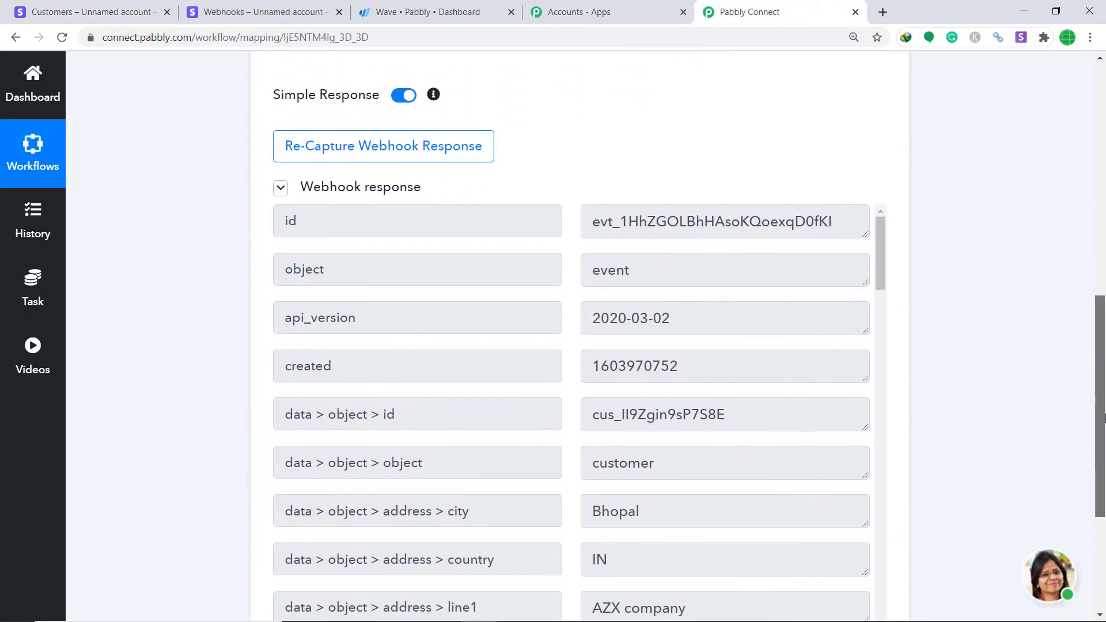
{"action": "scroll", "coordinate": [765, 296], "scroll_direction": "down", "scroll_amount": 4}
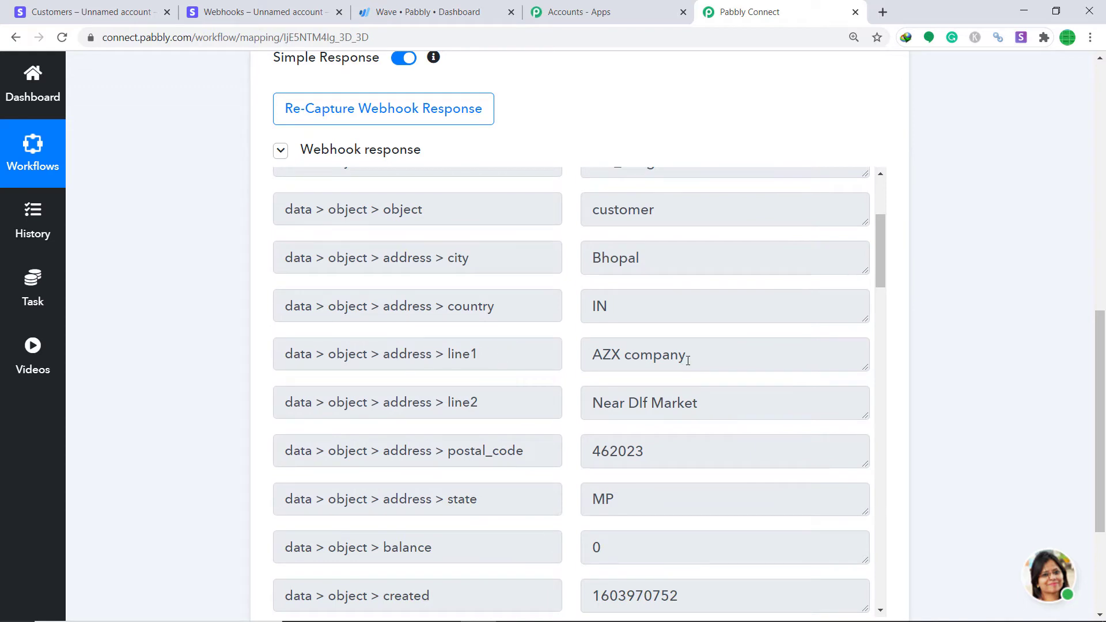
{"action": "scroll", "coordinate": [751, 348], "scroll_direction": "down", "scroll_amount": 1}
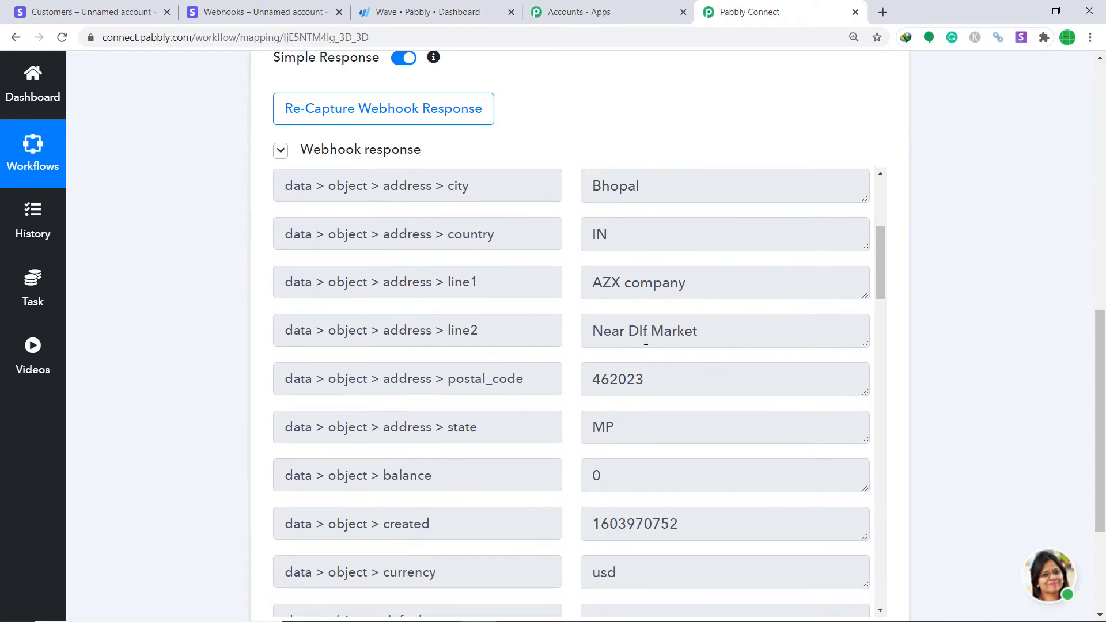
{"action": "scroll", "coordinate": [727, 347], "scroll_direction": "down", "scroll_amount": 2}
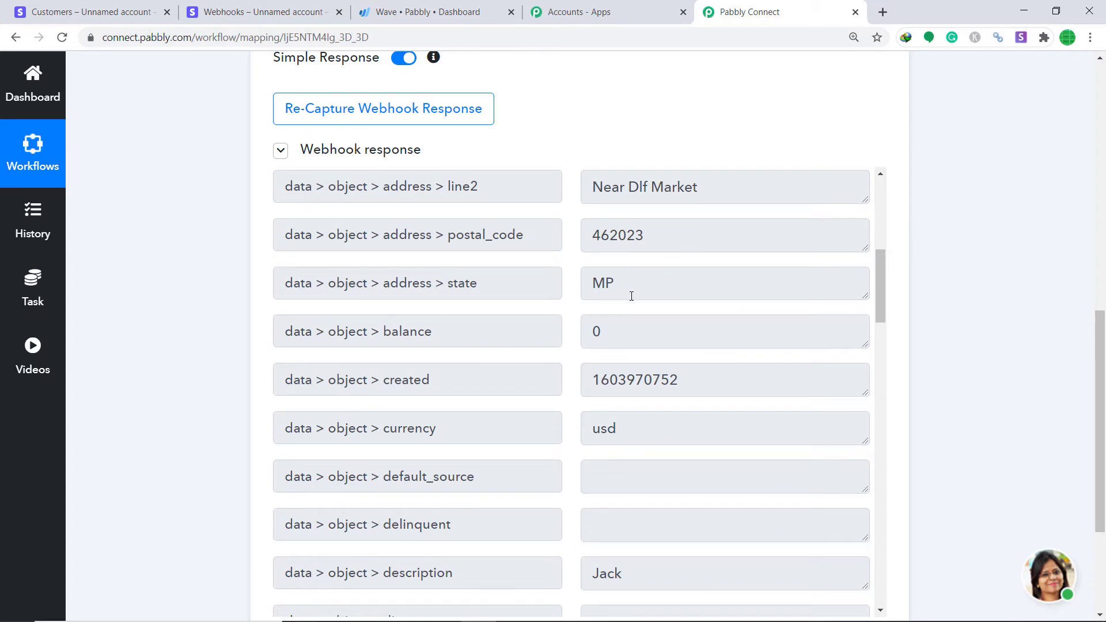
{"action": "scroll", "coordinate": [630, 294], "scroll_direction": "down", "scroll_amount": 1}
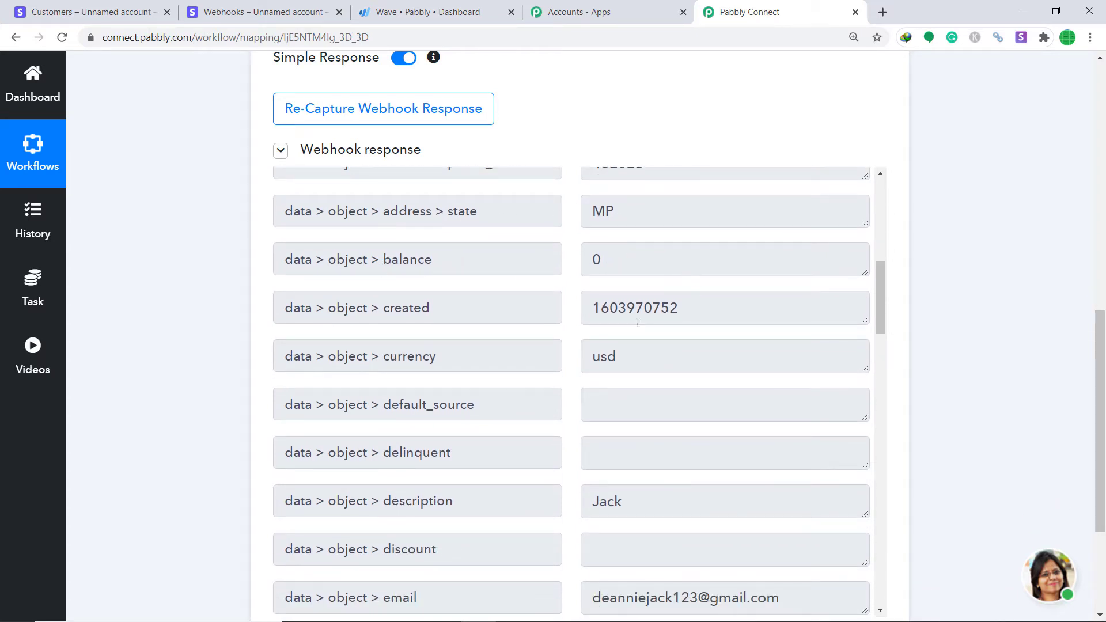
{"action": "scroll", "coordinate": [454, 315], "scroll_direction": "down", "scroll_amount": 1}
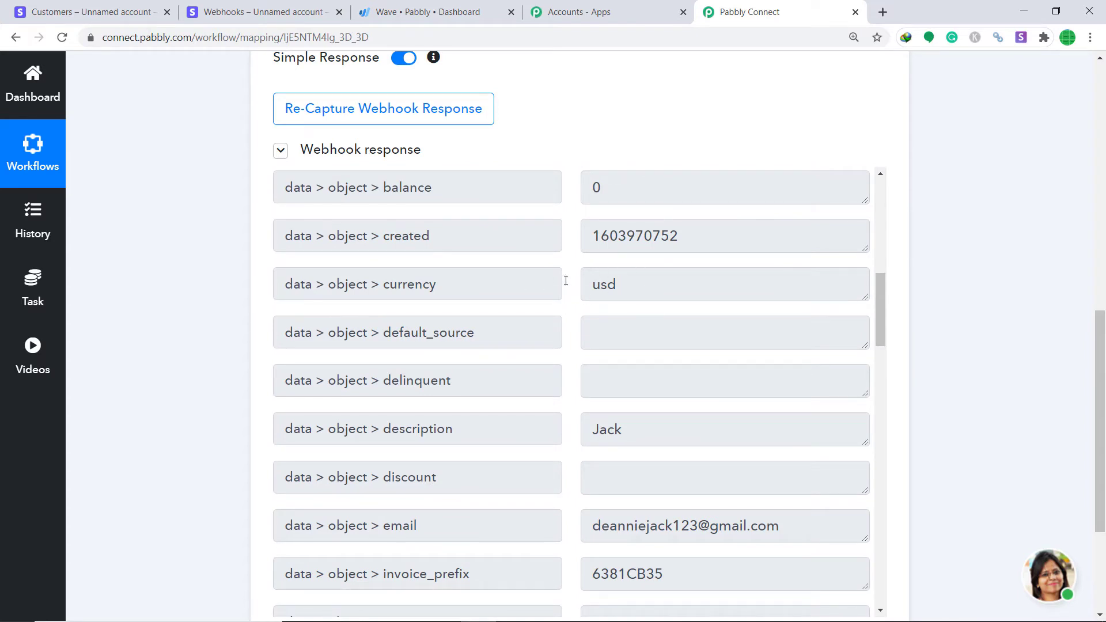
{"action": "scroll", "coordinate": [593, 316], "scroll_direction": "down", "scroll_amount": 3}
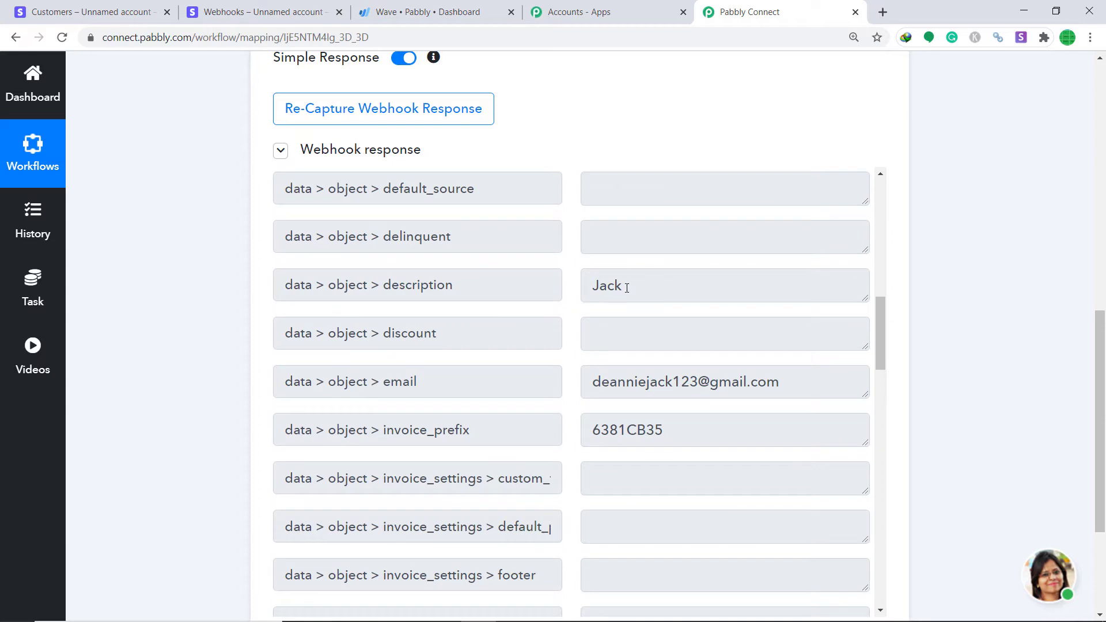
{"action": "scroll", "coordinate": [500, 298], "scroll_direction": "down", "scroll_amount": 2}
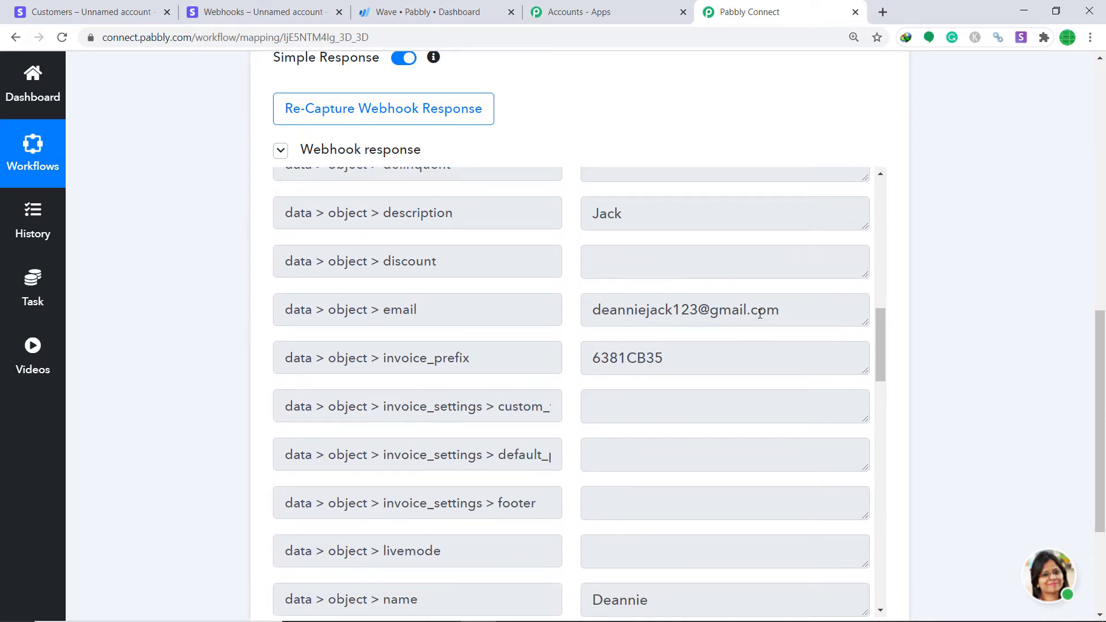
{"action": "scroll", "coordinate": [760, 314], "scroll_direction": "down", "scroll_amount": 5}
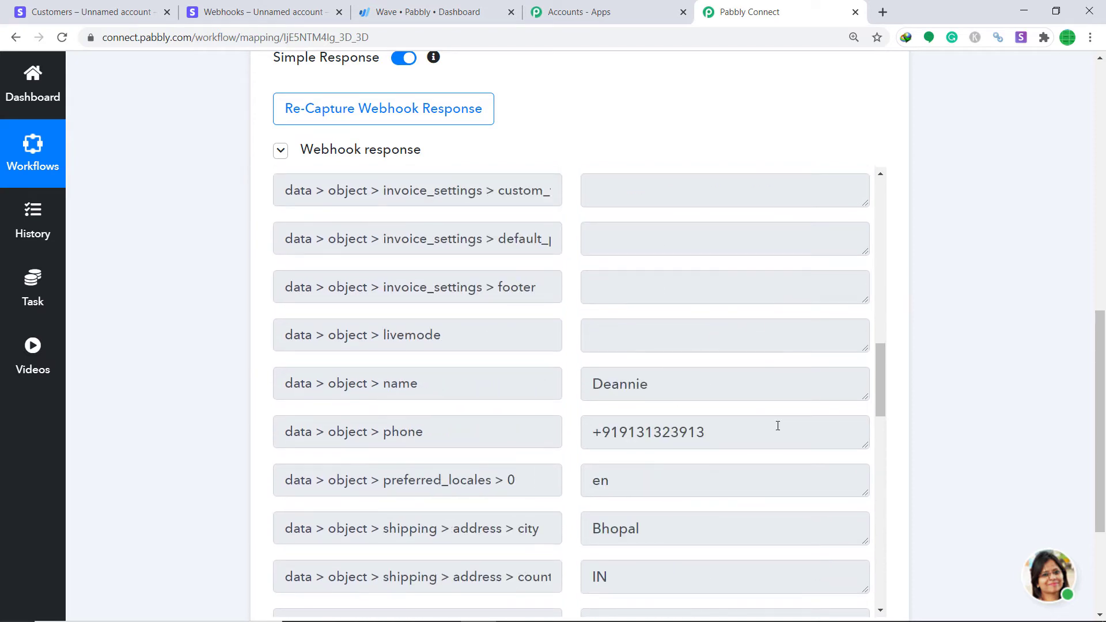
{"action": "scroll", "coordinate": [404, 459], "scroll_direction": "down", "scroll_amount": 2}
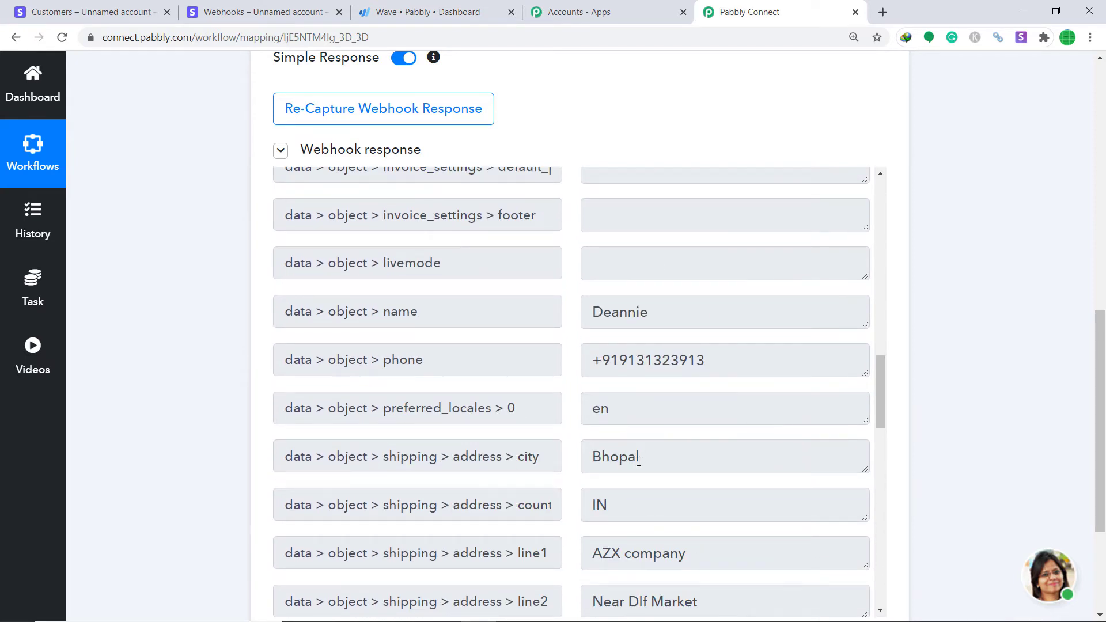
{"action": "scroll", "coordinate": [647, 456], "scroll_direction": "down", "scroll_amount": 3}
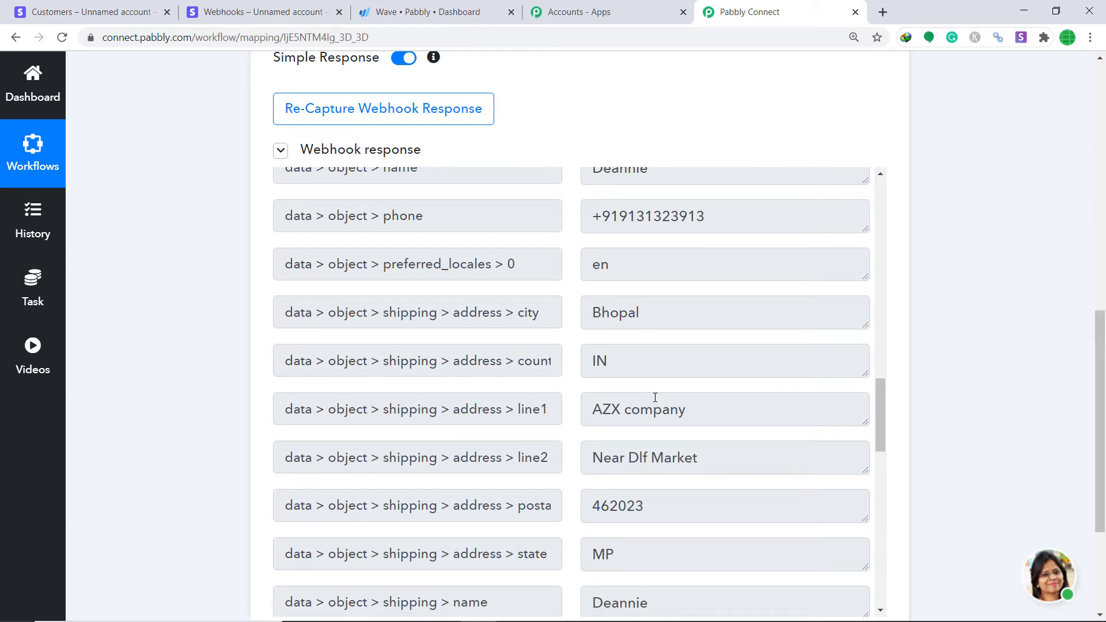
{"action": "scroll", "coordinate": [655, 397], "scroll_direction": "up", "scroll_amount": 10}
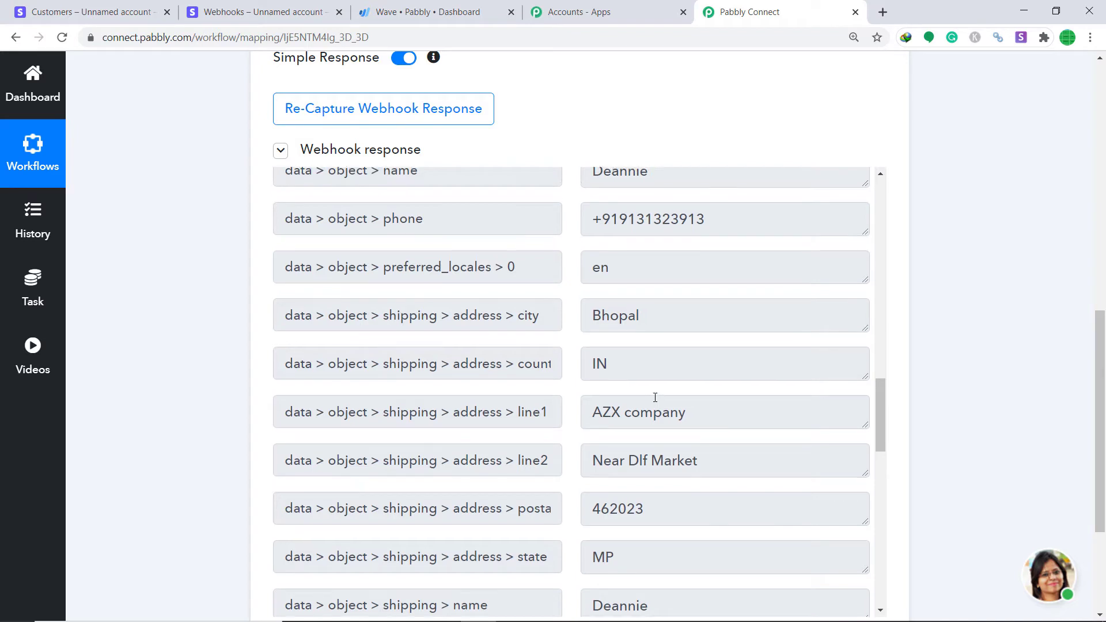
{"action": "scroll", "coordinate": [655, 397], "scroll_direction": "up", "scroll_amount": 3}
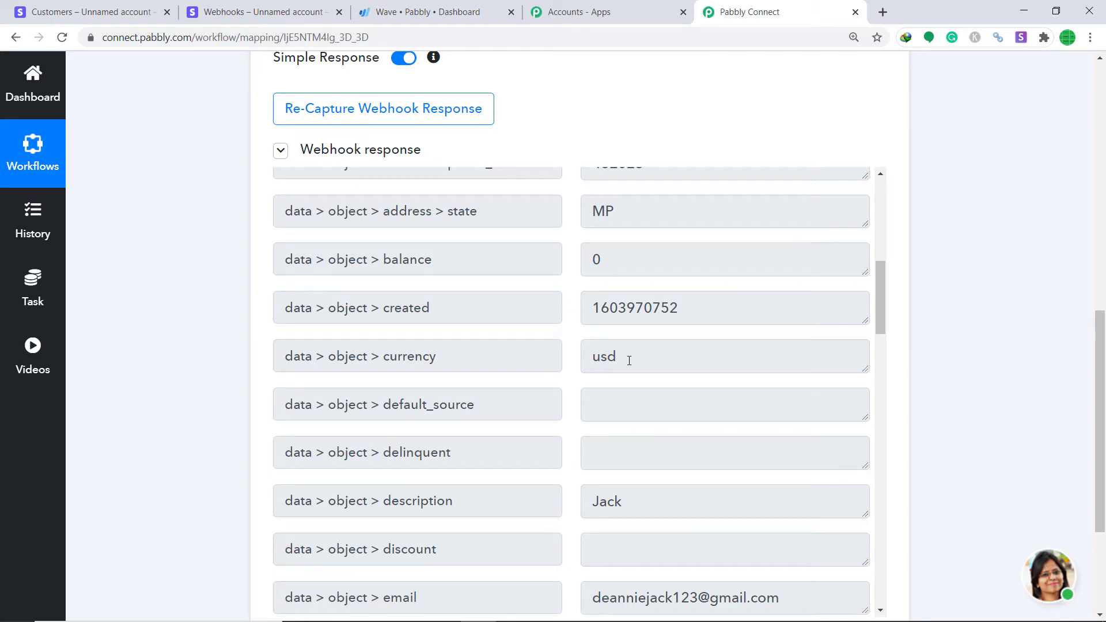
Add an action step using Text Formatter's Text (Basic Formatting) method and connect it
{"action": "left_click_drag", "start_coordinate": [1100, 421], "coordinate": [1100, 498]}
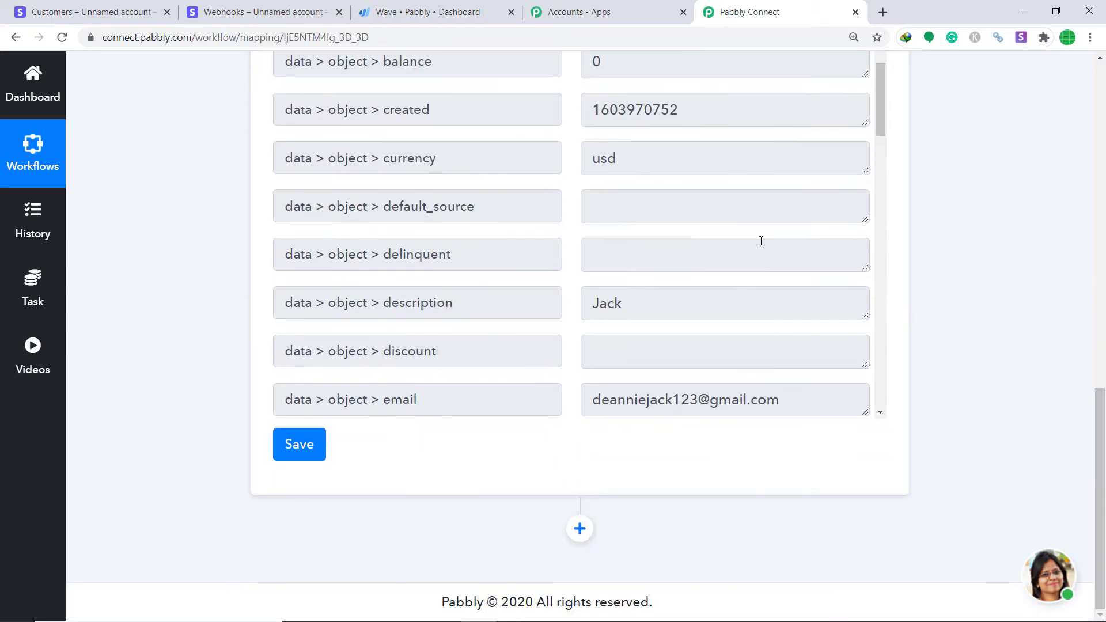
{"action": "left_click", "coordinate": [579, 528]}
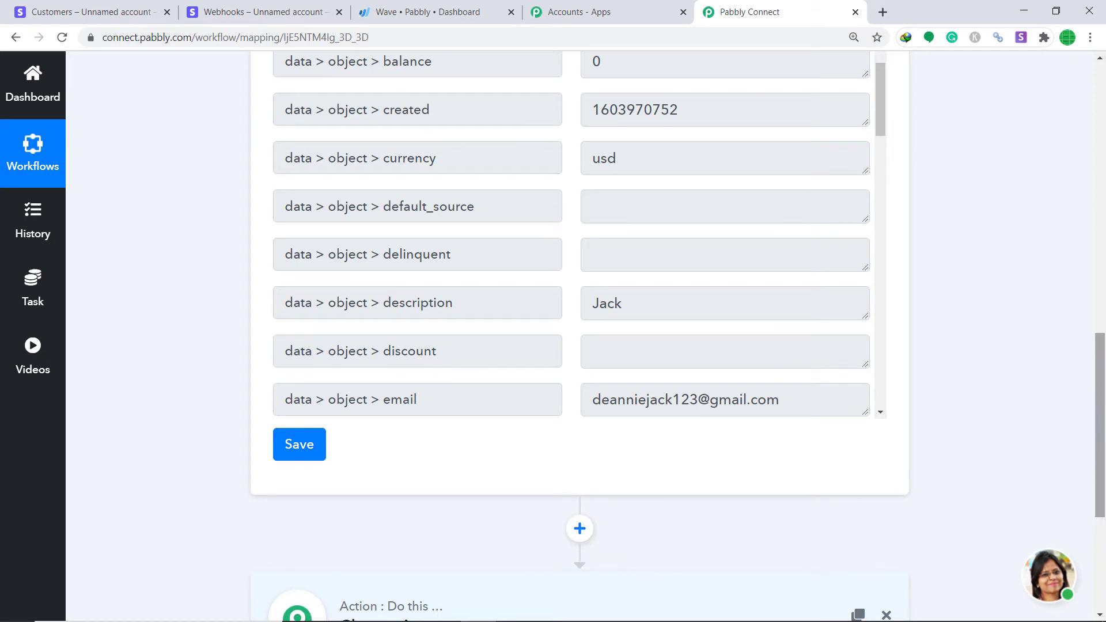
{"action": "left_click_drag", "start_coordinate": [1101, 432], "coordinate": [1103, 524]}
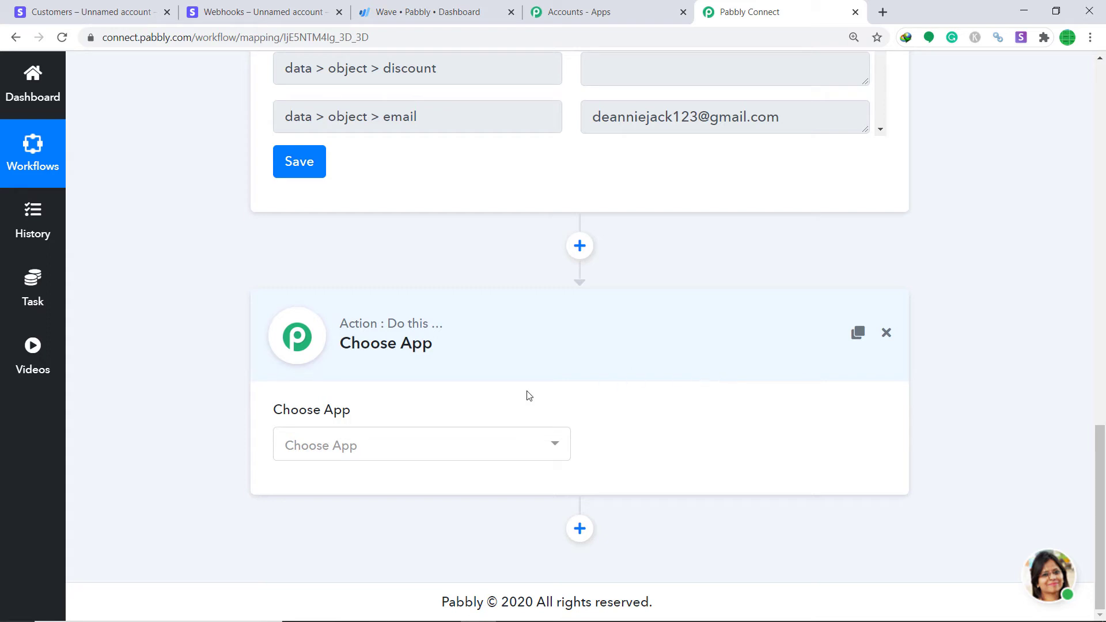
{"action": "left_click", "coordinate": [432, 447]}
{"action": "type", "text": "text"}
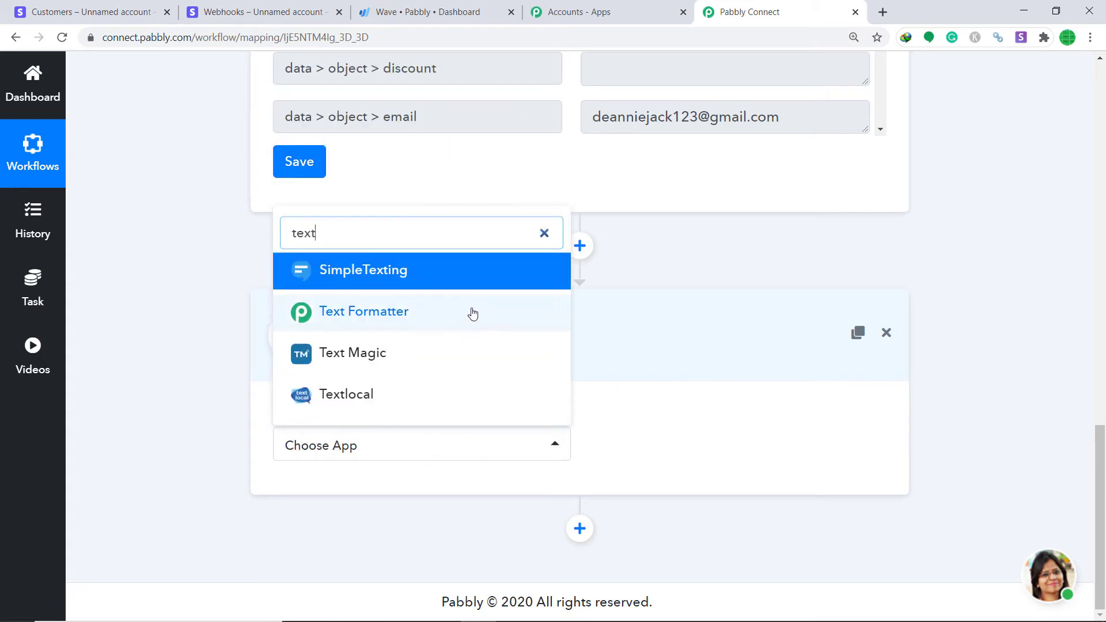
{"action": "left_click", "coordinate": [468, 312]}
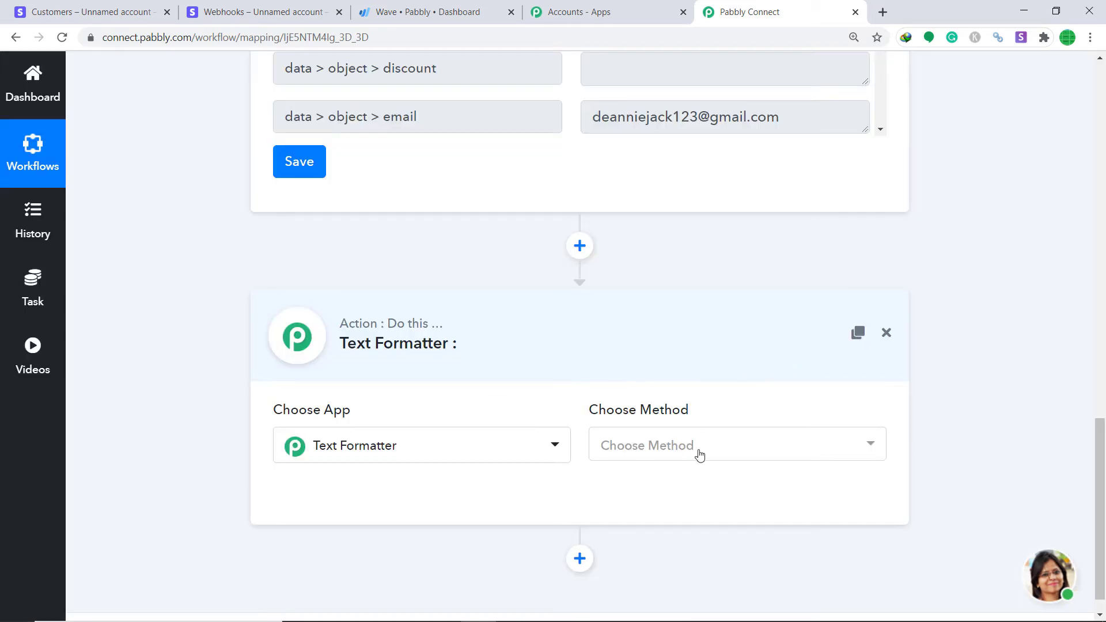
{"action": "left_click", "coordinate": [699, 454]}
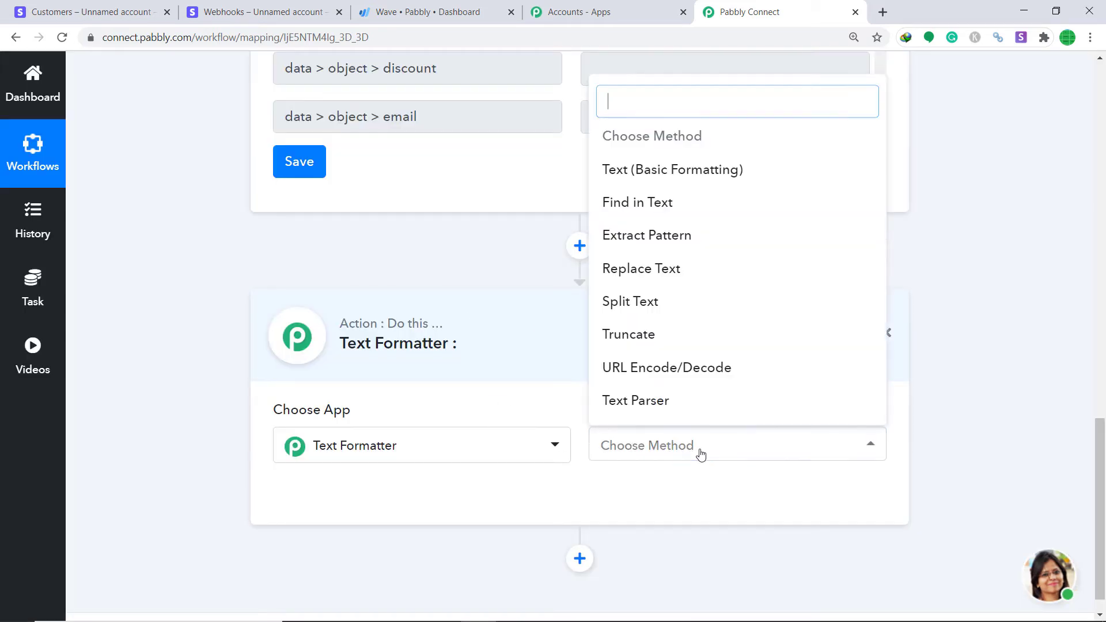
{"action": "left_click", "coordinate": [664, 181]}
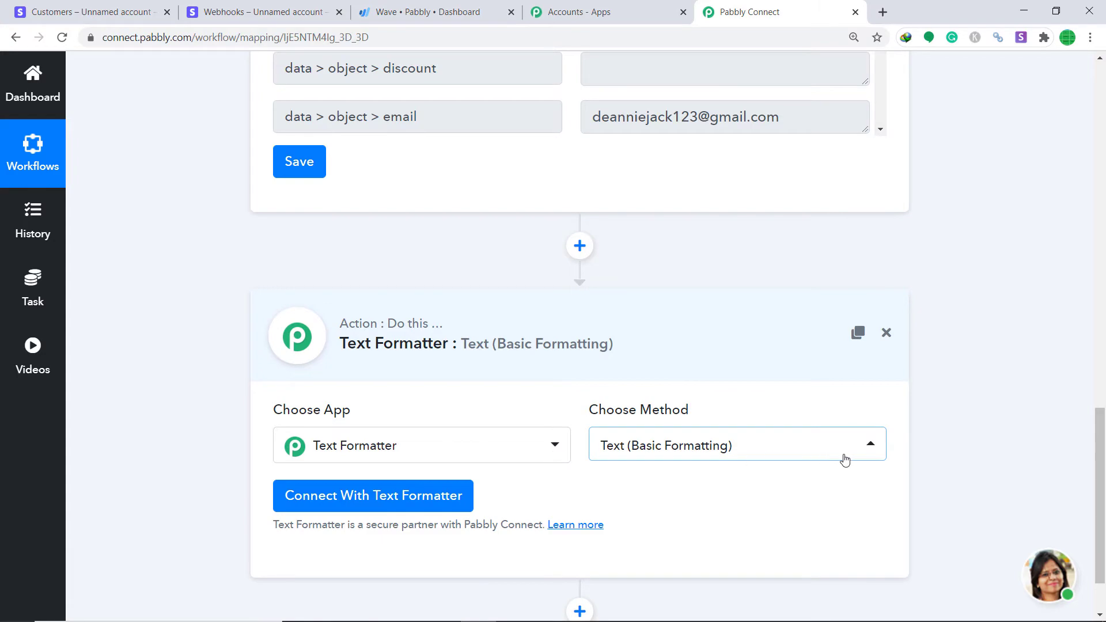
{"action": "left_click", "coordinate": [333, 495]}
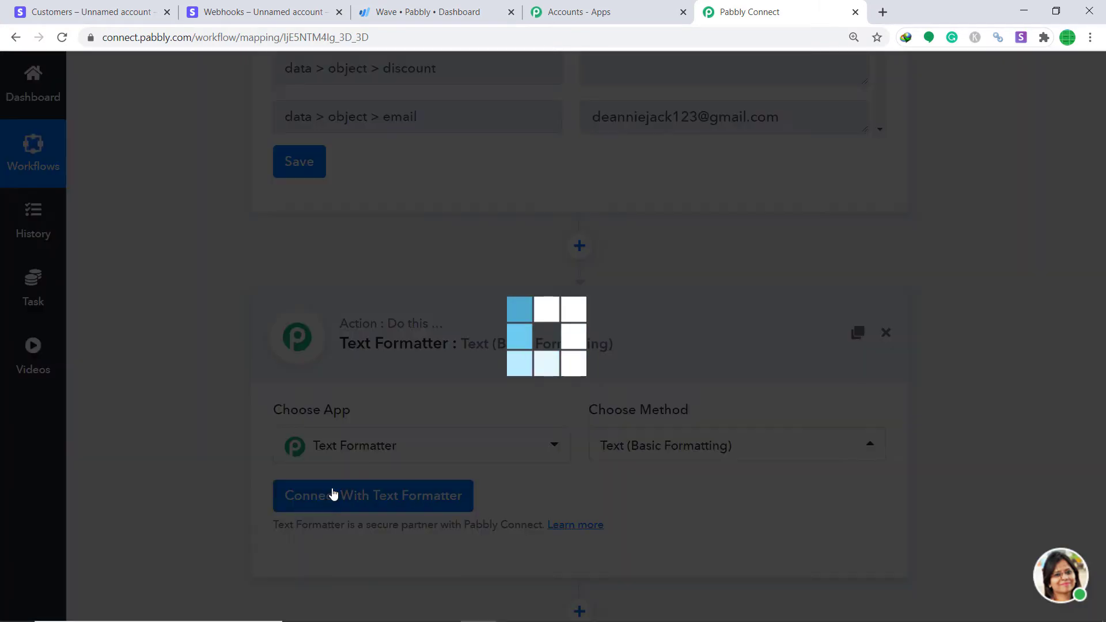
{"action": "scroll", "coordinate": [1063, 400], "scroll_direction": "down", "scroll_amount": 5}
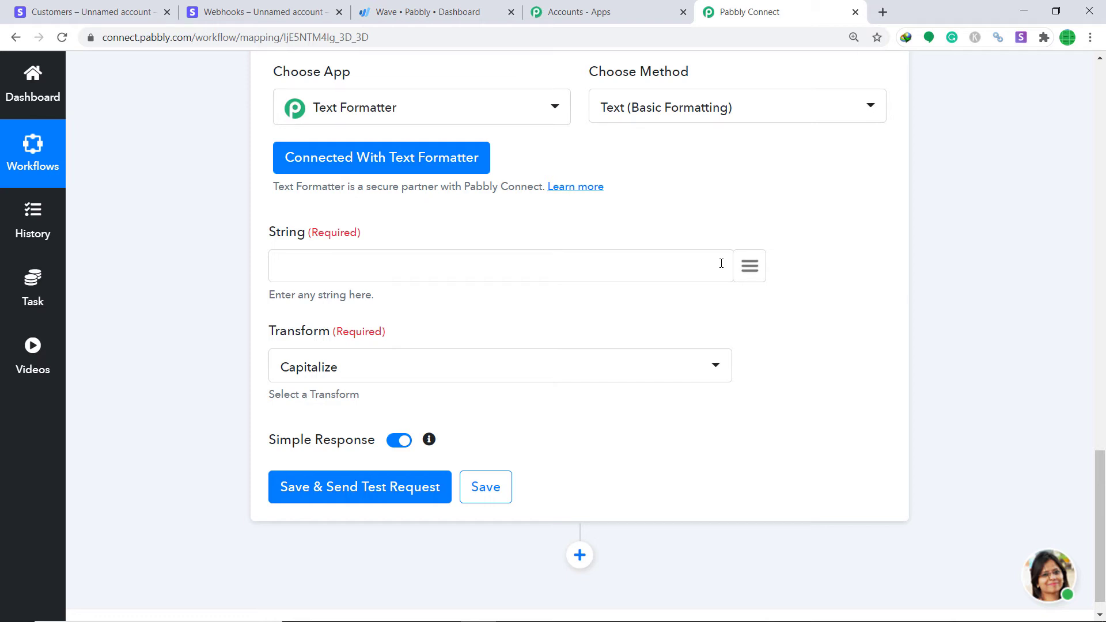
Map the Stripe currency into String, set Transform to Uppercase, and test it, returning USD
{"action": "left_click", "coordinate": [748, 266]}
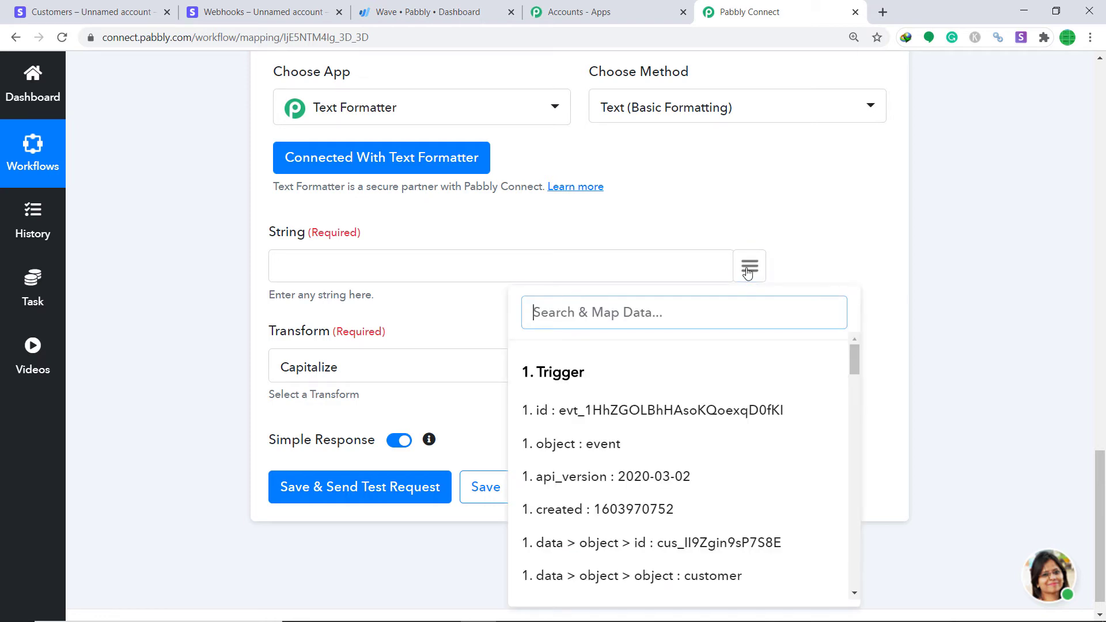
{"action": "type", "text": "usd"}
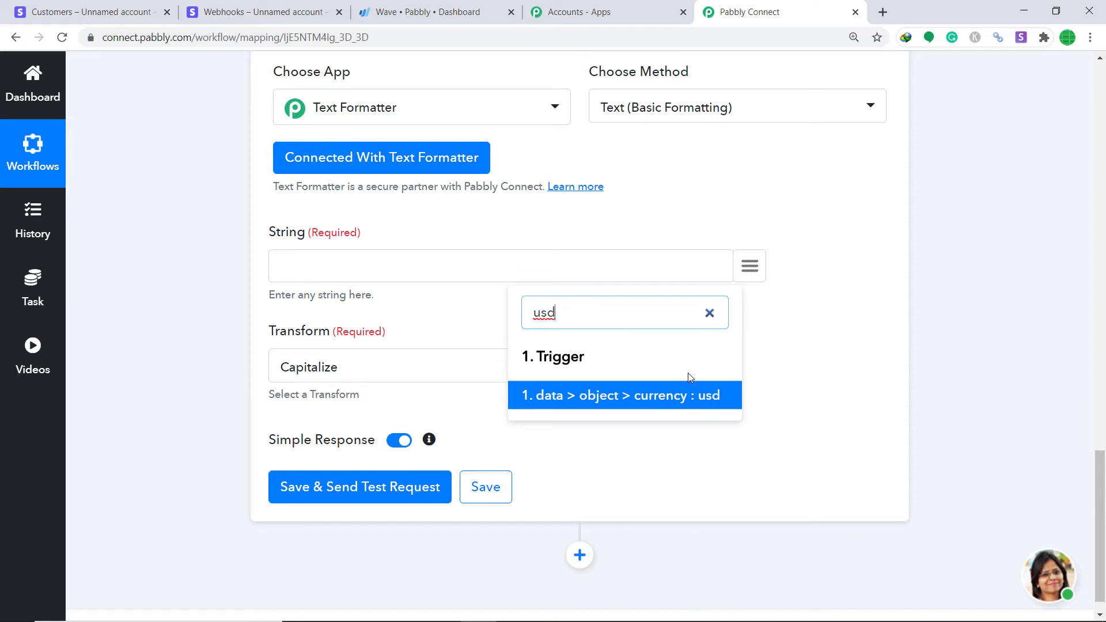
{"action": "left_click", "coordinate": [686, 394]}
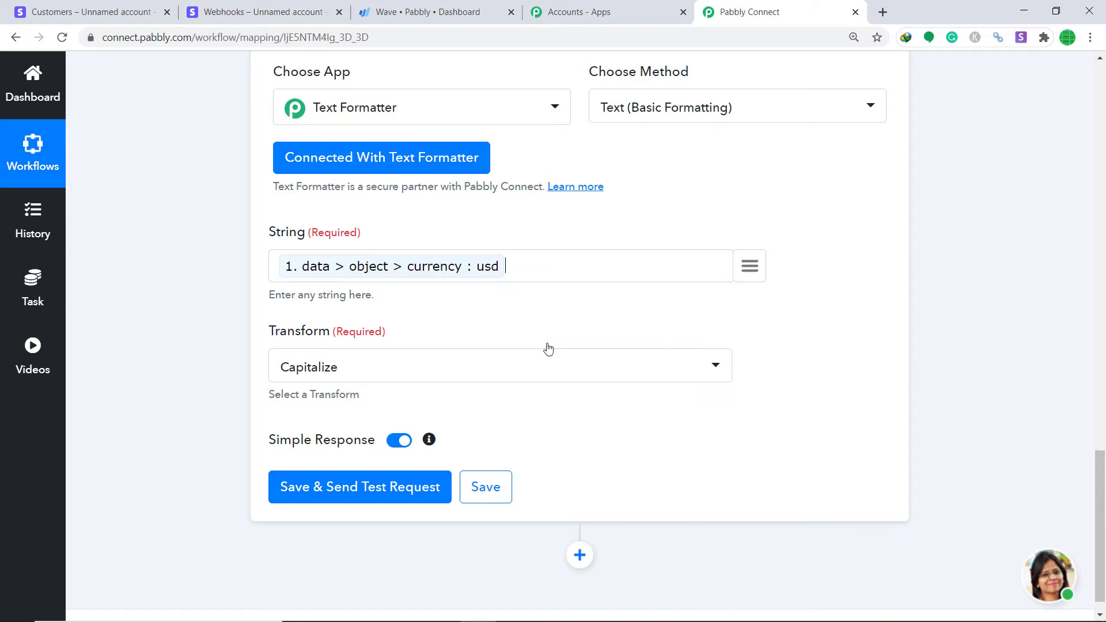
{"action": "left_click", "coordinate": [397, 380]}
{"action": "left_click", "coordinate": [426, 378]}
{"action": "left_click", "coordinate": [425, 378]}
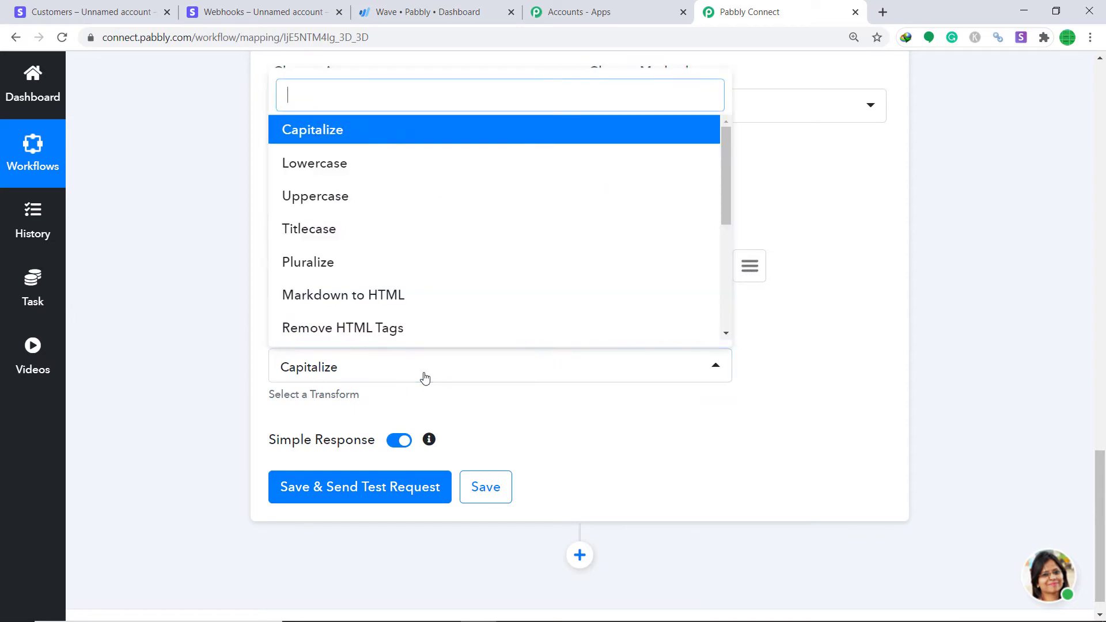
{"action": "left_click", "coordinate": [355, 196]}
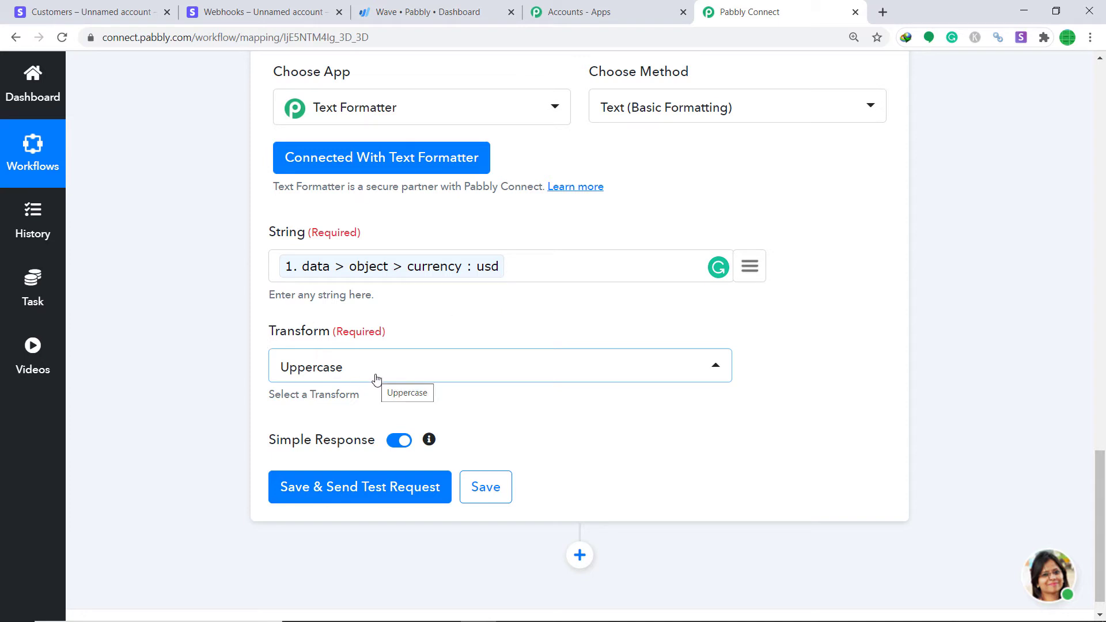
{"action": "left_click", "coordinate": [345, 488]}
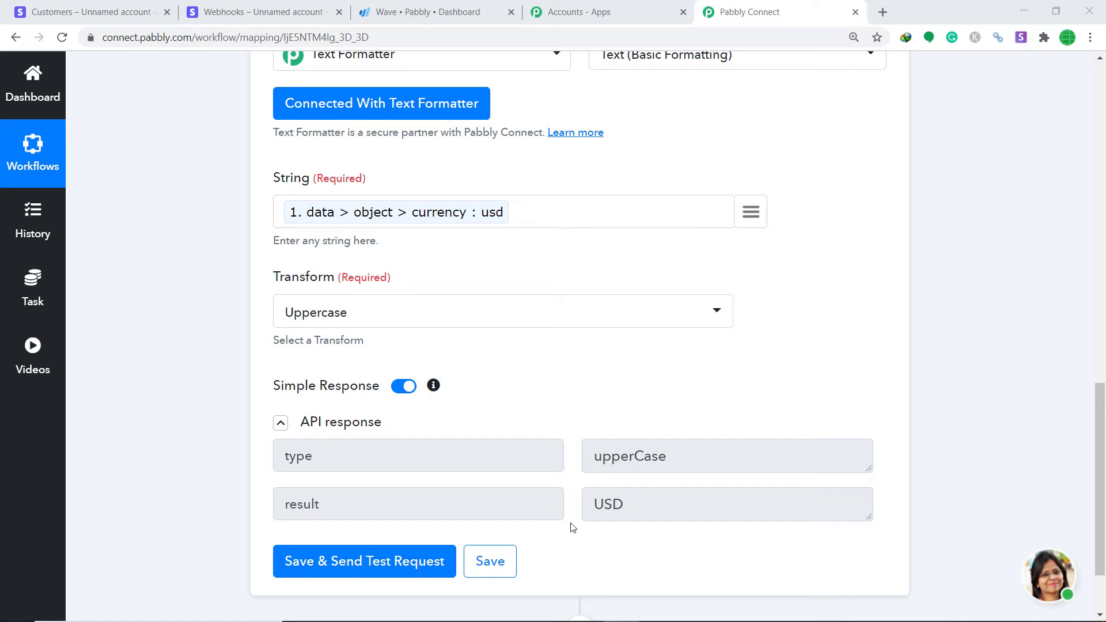
Add another empty action step below the Text Formatter
{"action": "left_click_drag", "start_coordinate": [1098, 423], "coordinate": [1104, 471]}
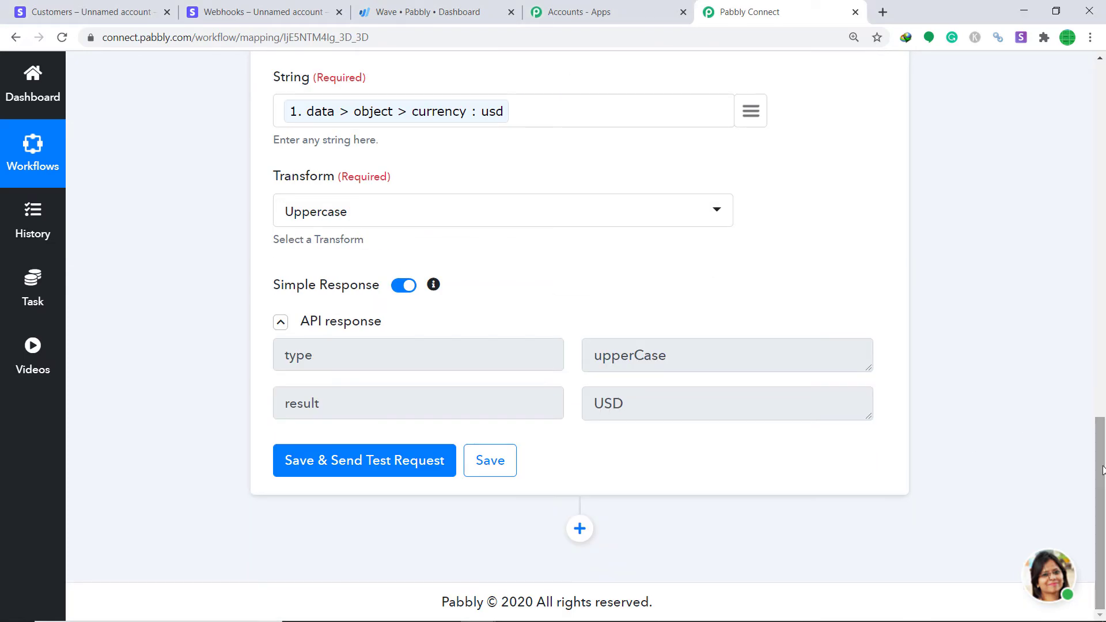
{"action": "left_click", "coordinate": [580, 528]}
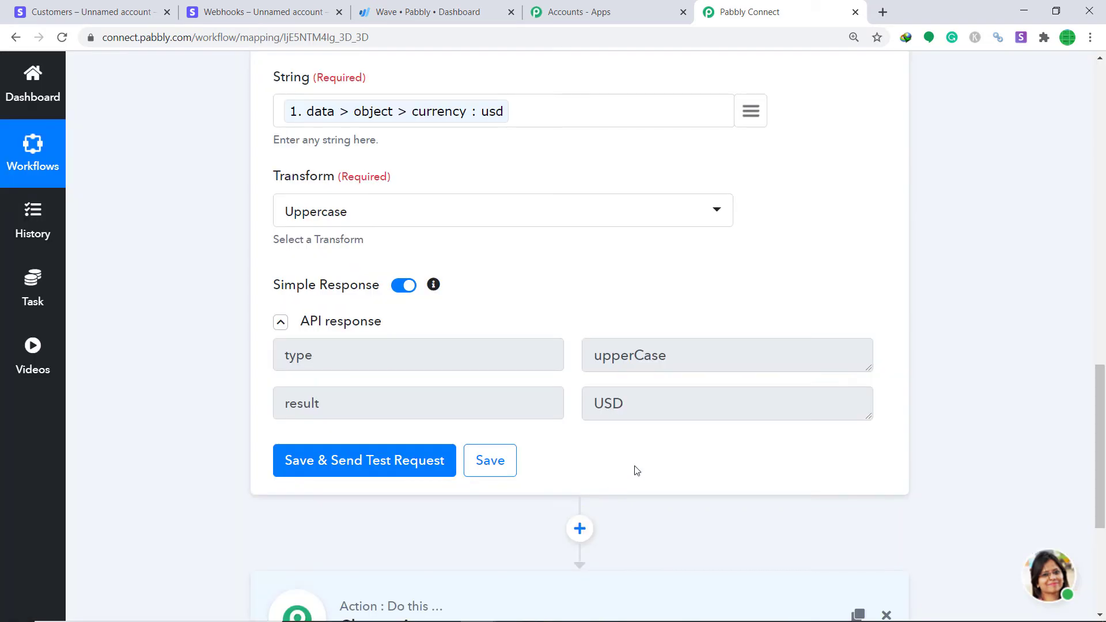
{"action": "left_click_drag", "start_coordinate": [1102, 440], "coordinate": [1083, 493]}
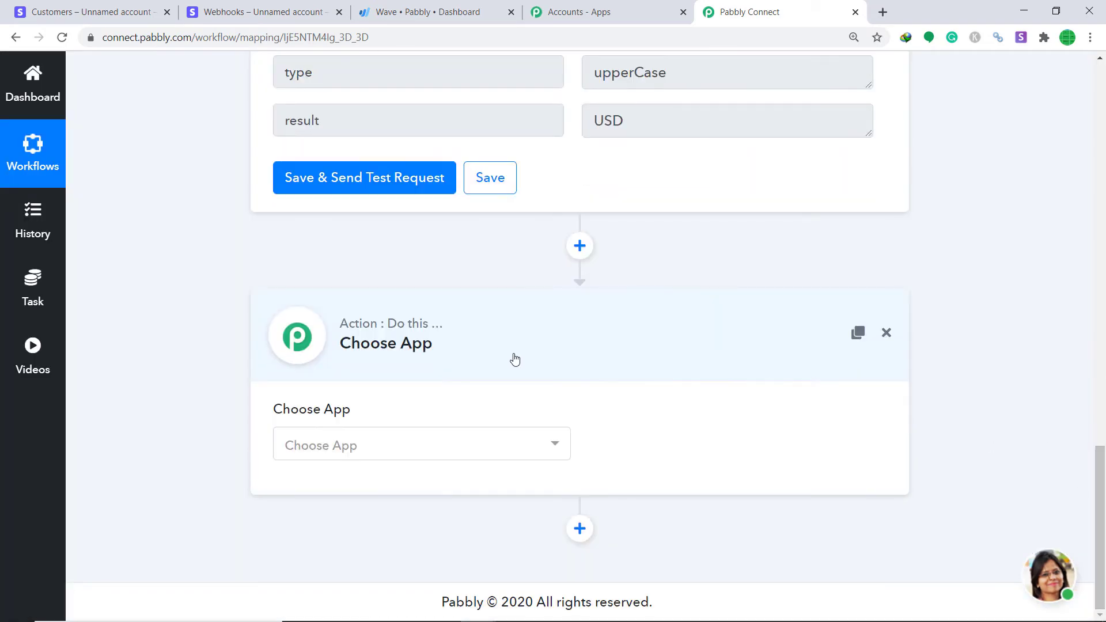
Set the new action step to the Wave app with the Create a Customer method
{"action": "left_click", "coordinate": [414, 444]}
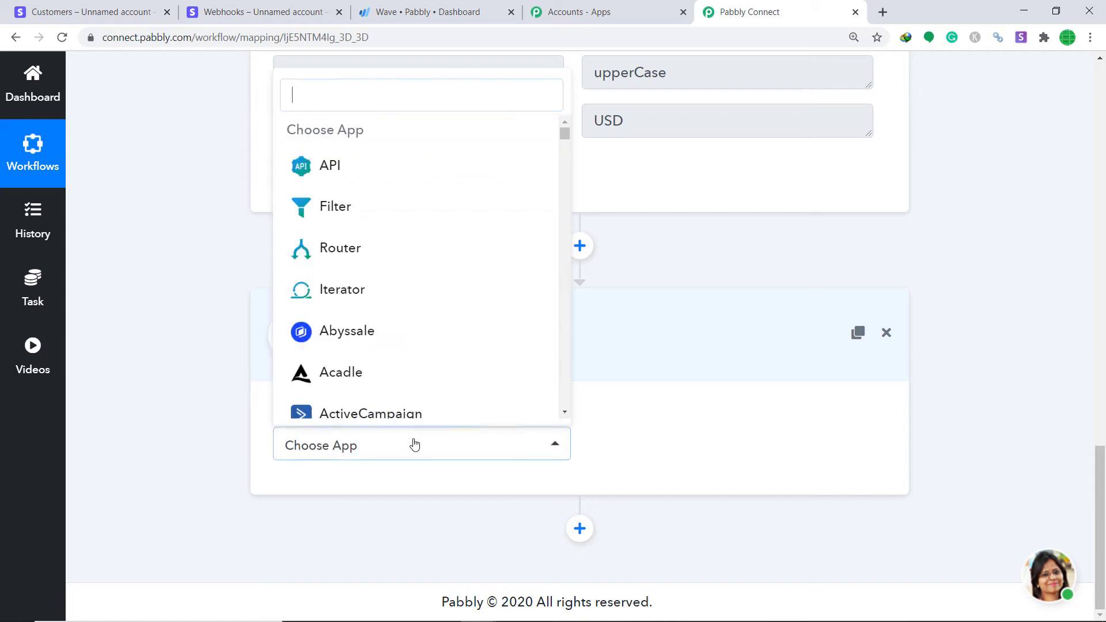
{"action": "type", "text": "wave"}
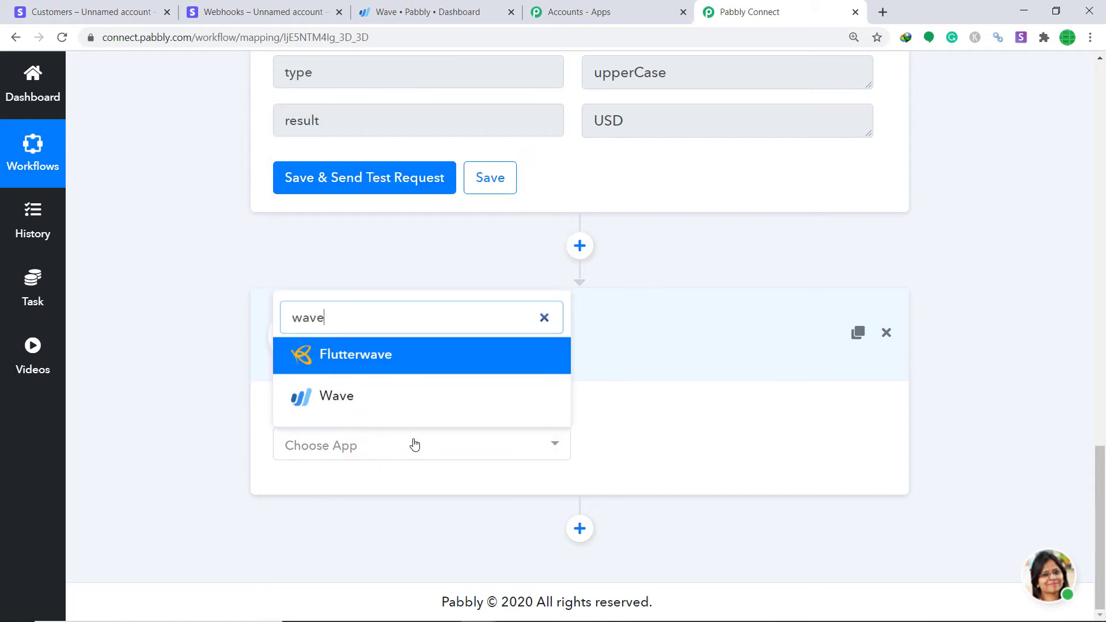
{"action": "left_click", "coordinate": [383, 402]}
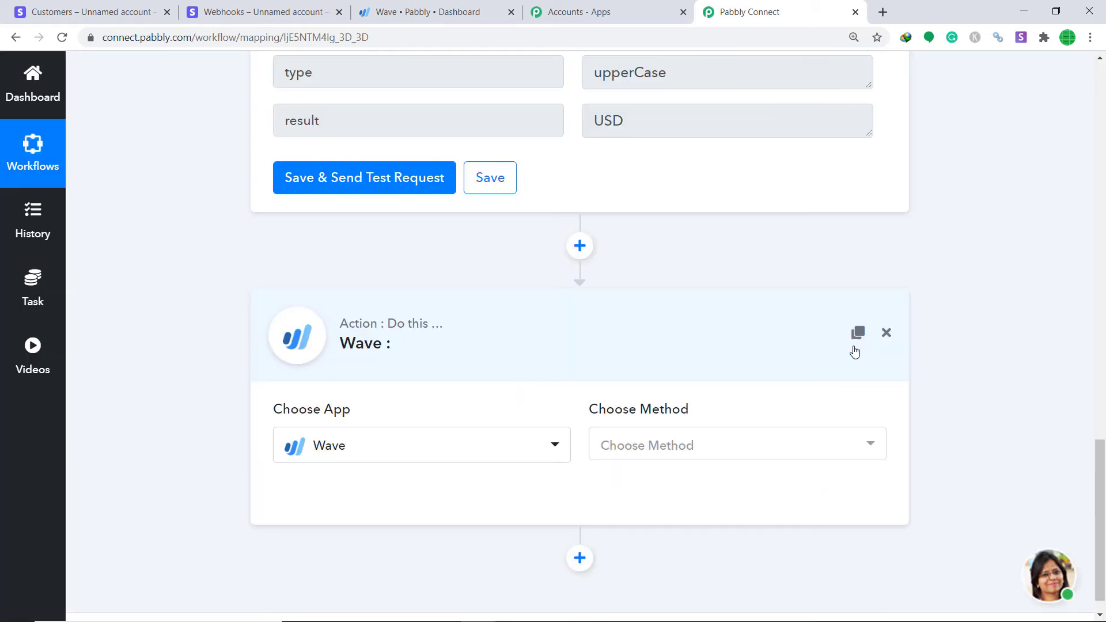
{"action": "left_click", "coordinate": [656, 454]}
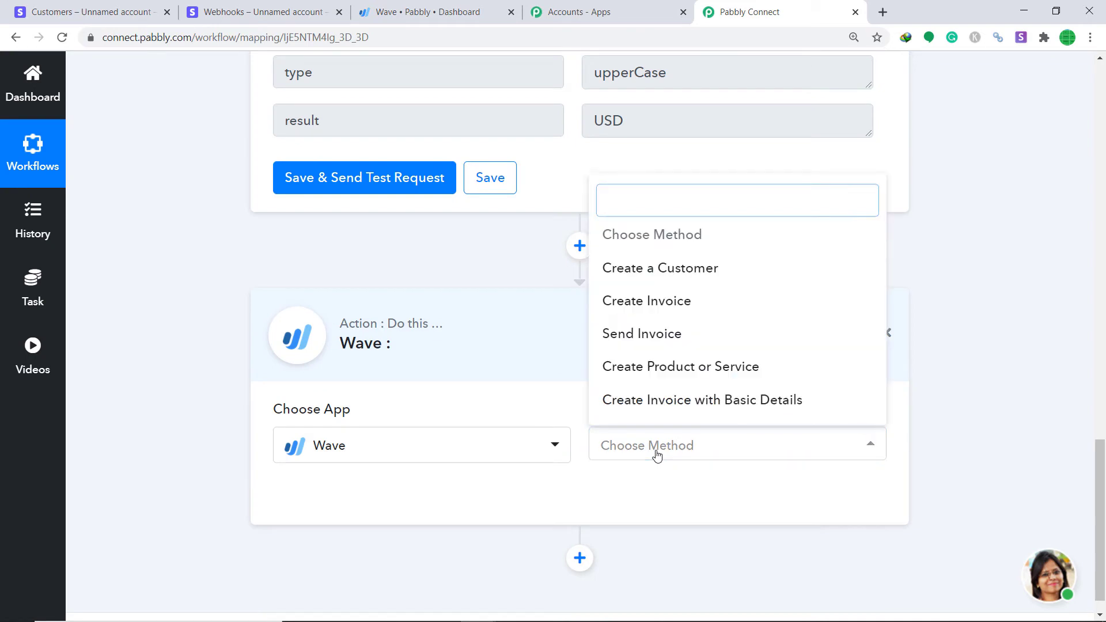
{"action": "left_click", "coordinate": [679, 271]}
{"action": "left_click", "coordinate": [707, 446]}
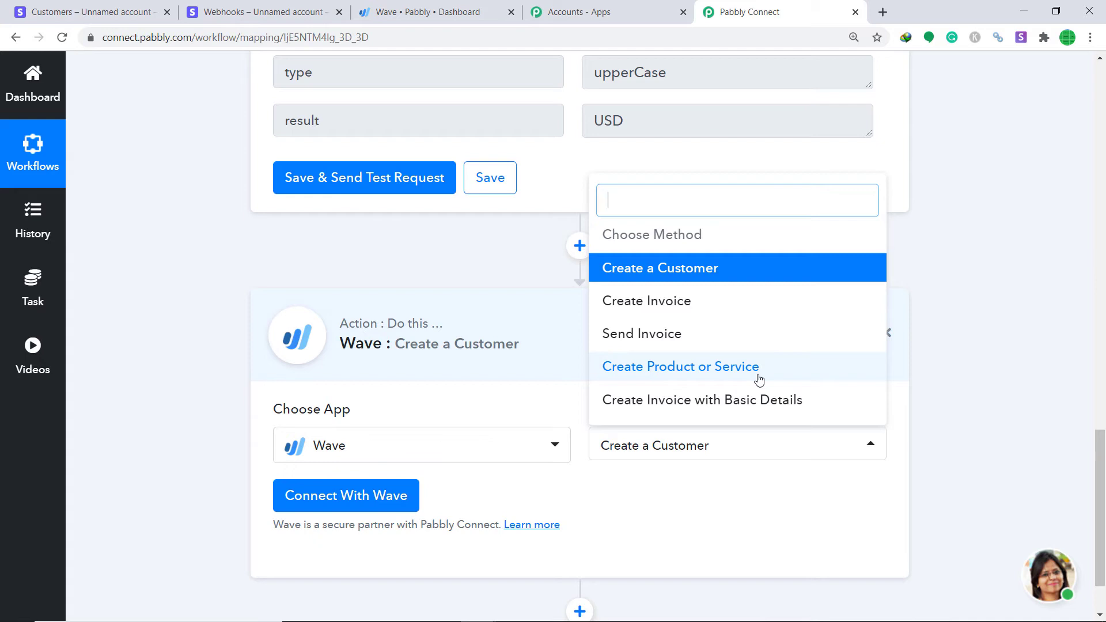
Select the Create a Customer action and connect the Wave account by allowing access for business Pabbly
{"action": "left_click", "coordinate": [737, 280]}
{"action": "left_click", "coordinate": [384, 507]}
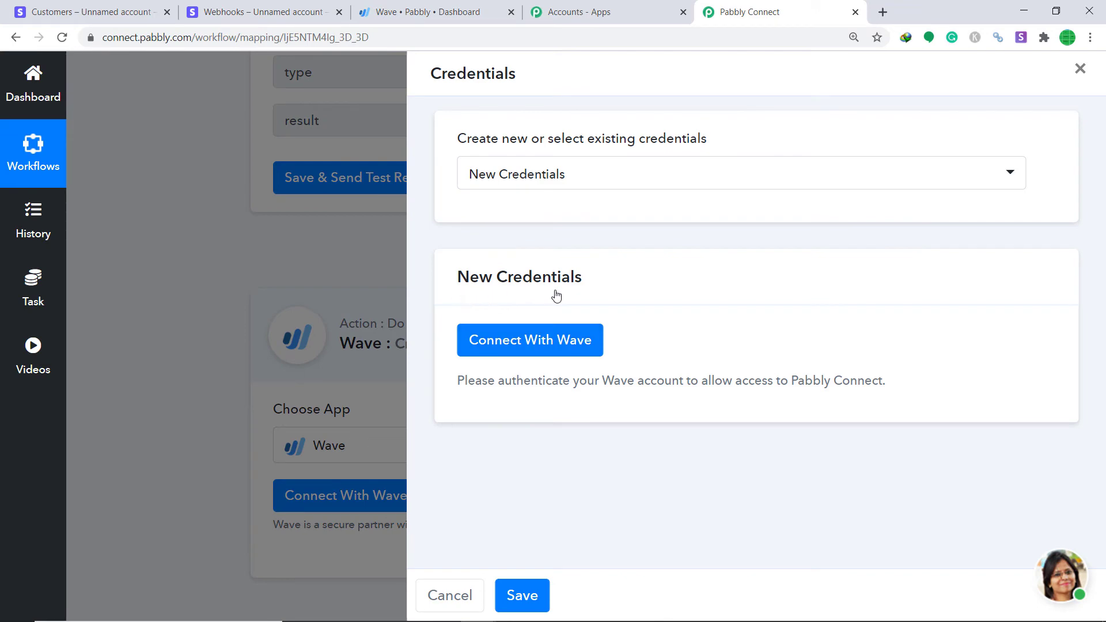
{"action": "left_click", "coordinate": [528, 352]}
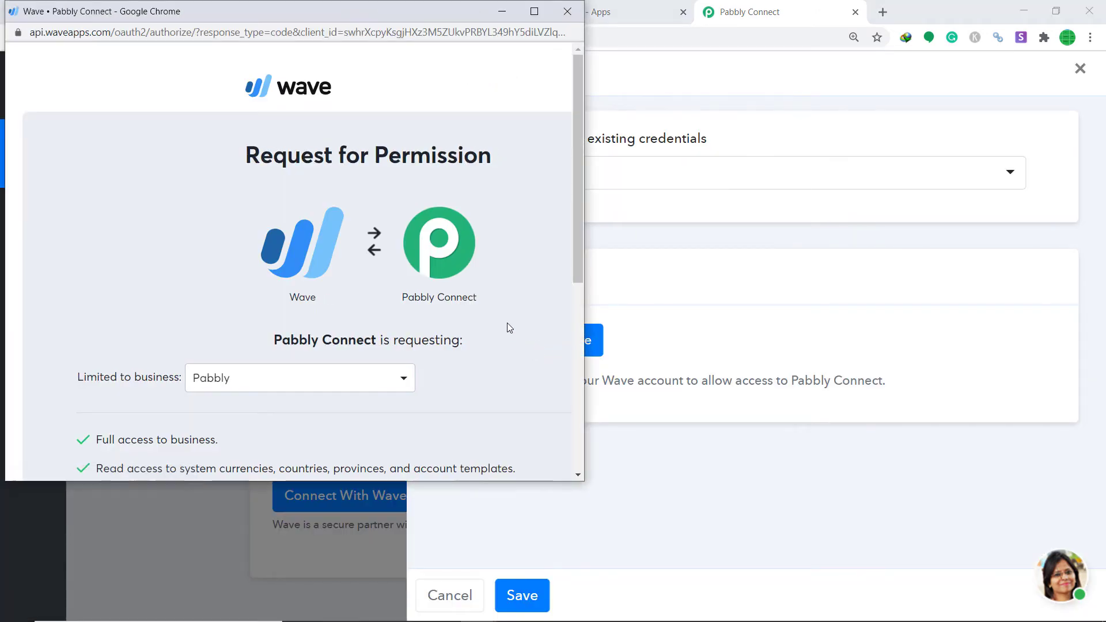
{"action": "scroll", "coordinate": [444, 247], "scroll_direction": "down", "scroll_amount": 2}
{"action": "scroll", "coordinate": [443, 247], "scroll_direction": "up", "scroll_amount": 3}
{"action": "scroll", "coordinate": [544, 187], "scroll_direction": "down", "scroll_amount": 6}
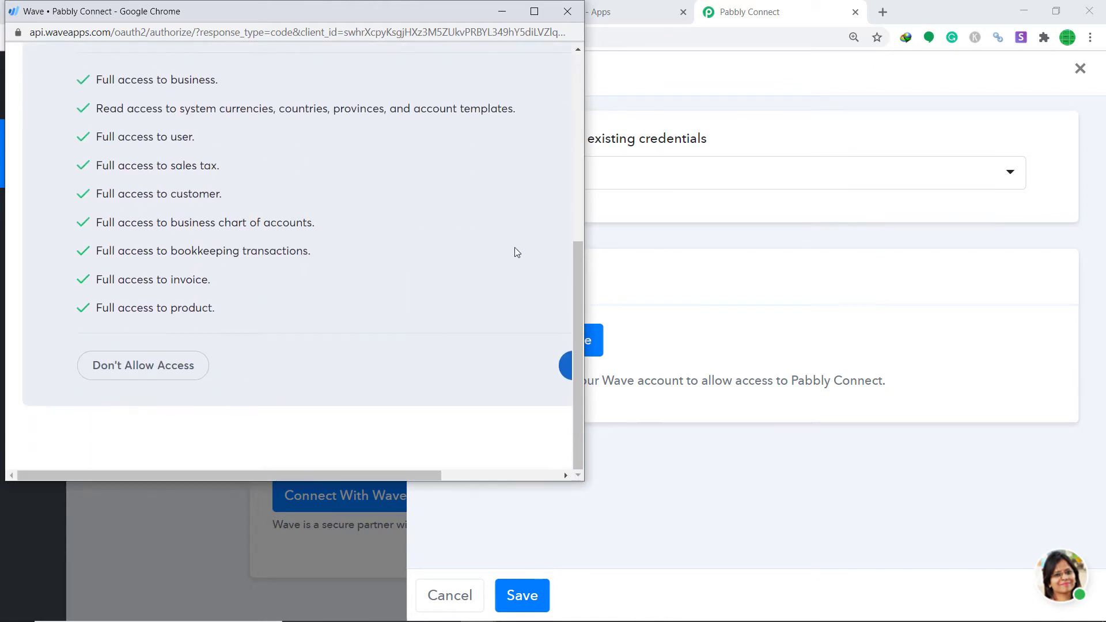
{"action": "left_click_drag", "start_coordinate": [421, 478], "coordinate": [544, 476]}
{"action": "left_click", "coordinate": [478, 370]}
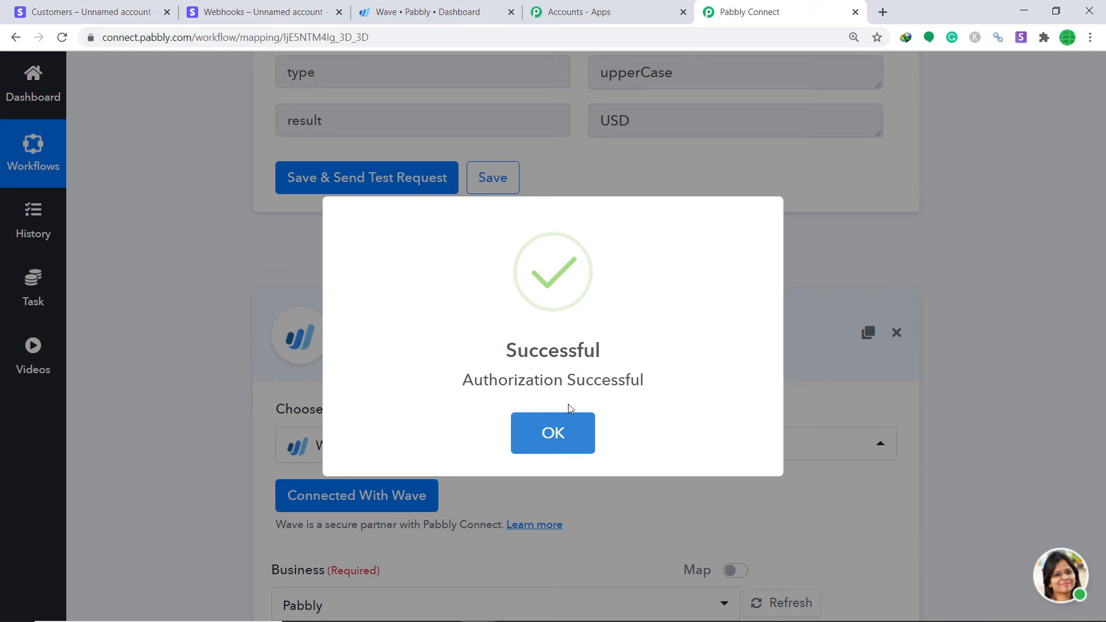
{"action": "left_click", "coordinate": [570, 437]}
Map Stripe's address line1 into the Customer or Business Name field
{"action": "left_click_drag", "start_coordinate": [1100, 300], "coordinate": [1102, 355]}
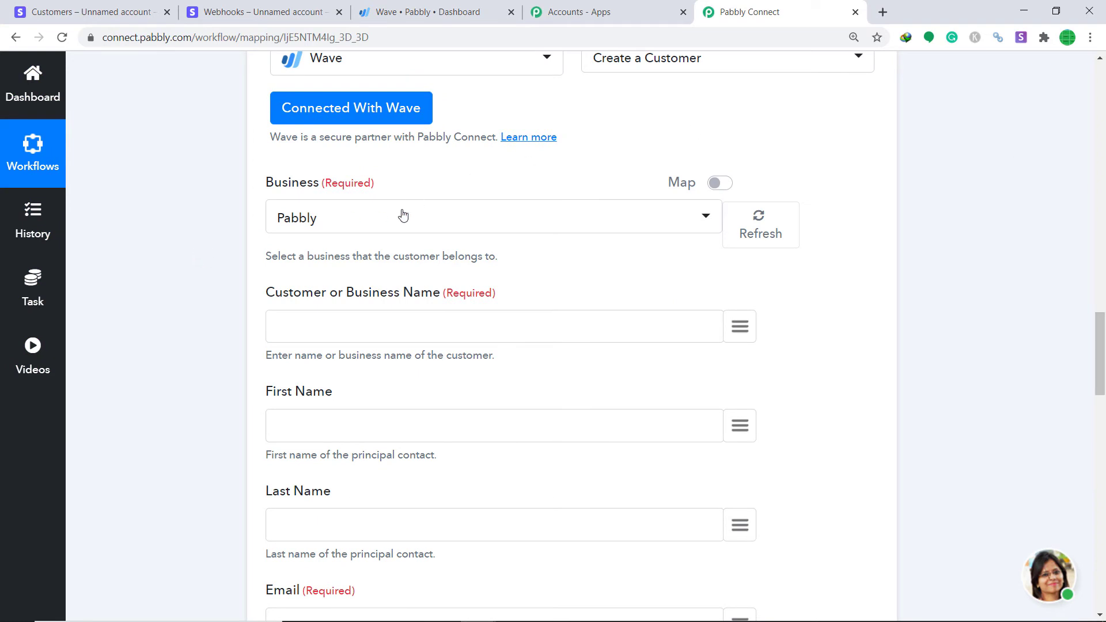
{"action": "left_click", "coordinate": [393, 7]}
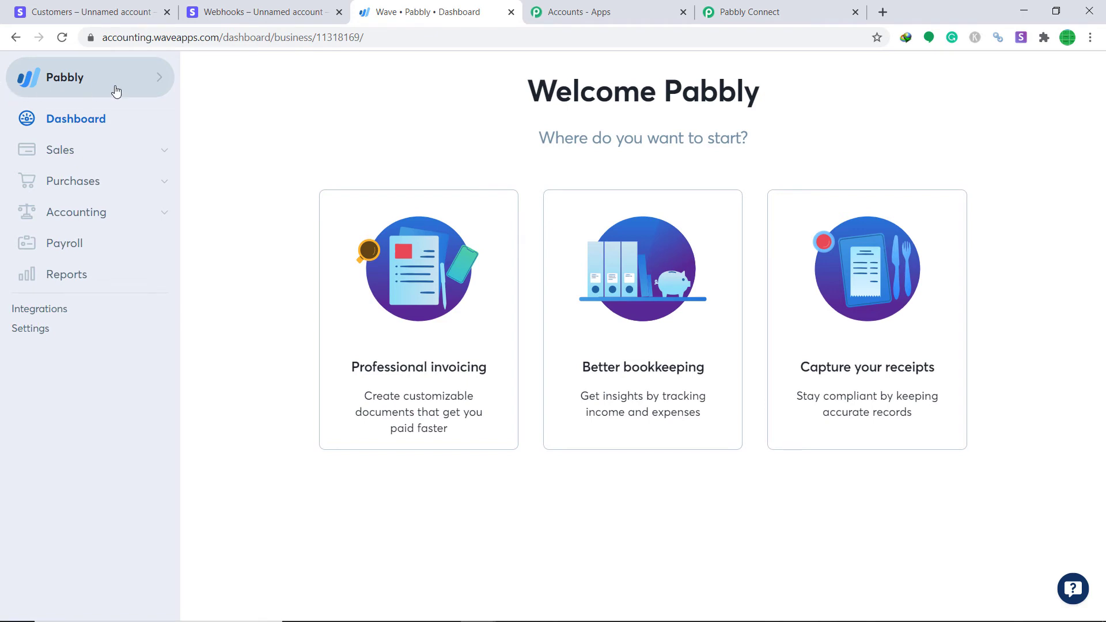
{"action": "left_click", "coordinate": [749, 12]}
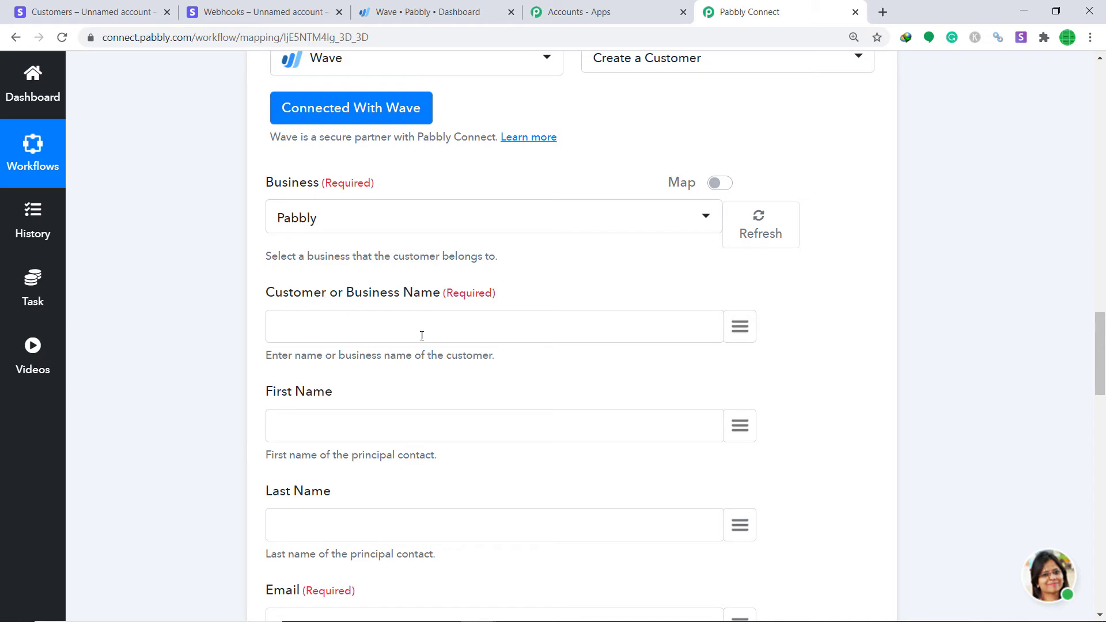
{"action": "left_click", "coordinate": [750, 334]}
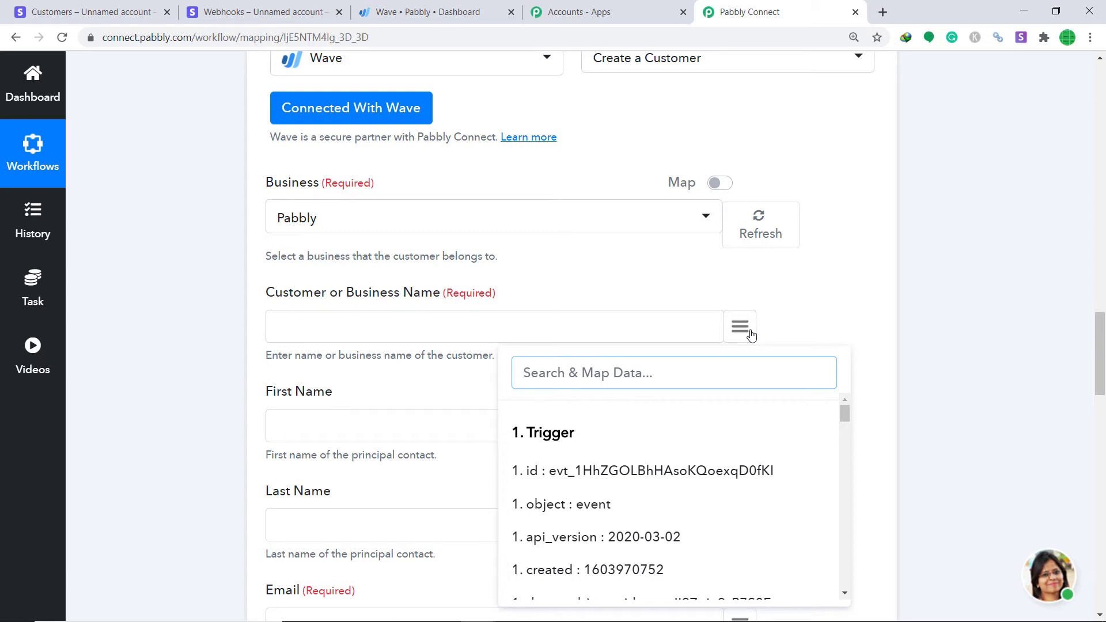
{"action": "type", "text": "d"}
{"action": "key", "text": "BackSpace"}
{"action": "scroll", "coordinate": [753, 467], "scroll_direction": "down", "scroll_amount": 5}
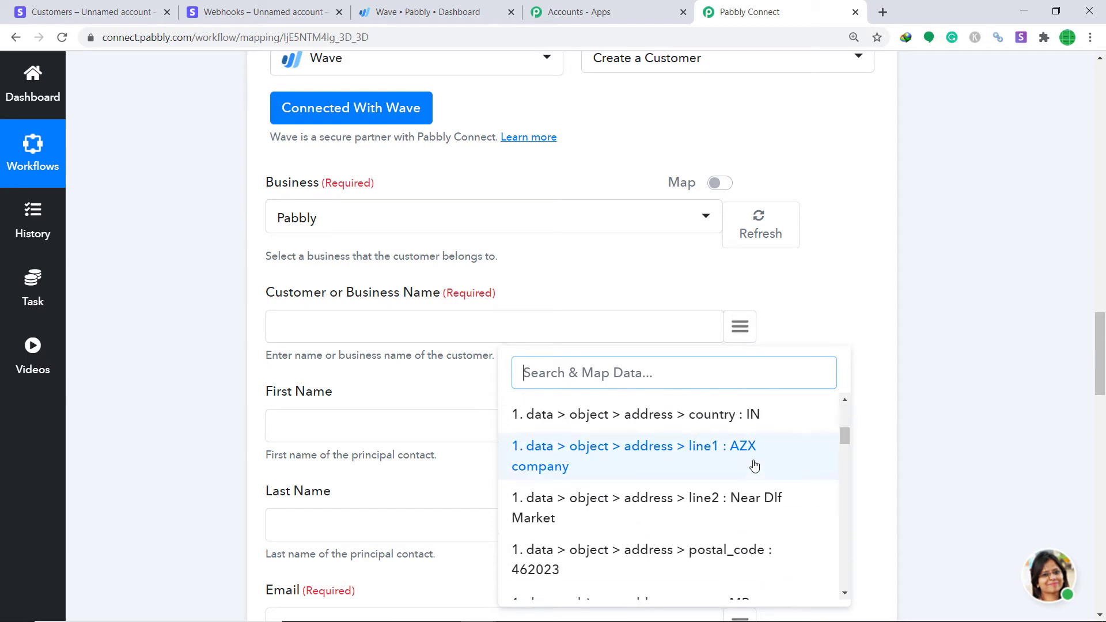
{"action": "scroll", "coordinate": [752, 464], "scroll_direction": "up", "scroll_amount": 1}
{"action": "scroll", "coordinate": [751, 468], "scroll_direction": "down", "scroll_amount": 1}
{"action": "left_click", "coordinate": [740, 448]}
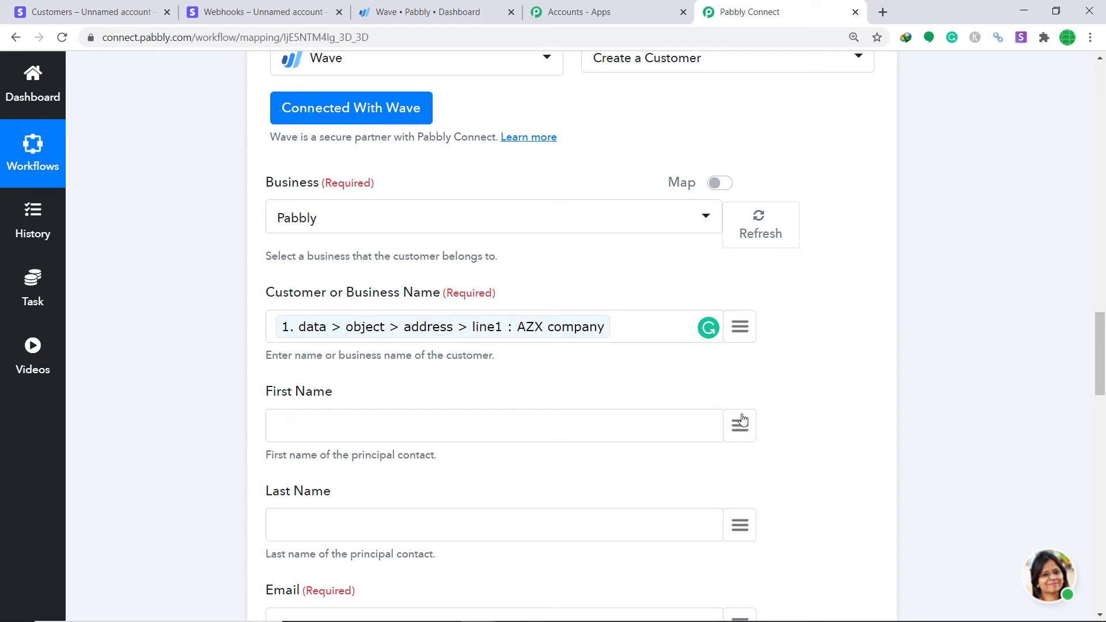
Map Stripe's name into First Name and description into Last Name
{"action": "left_click", "coordinate": [742, 421]}
{"action": "type", "text": "name"}
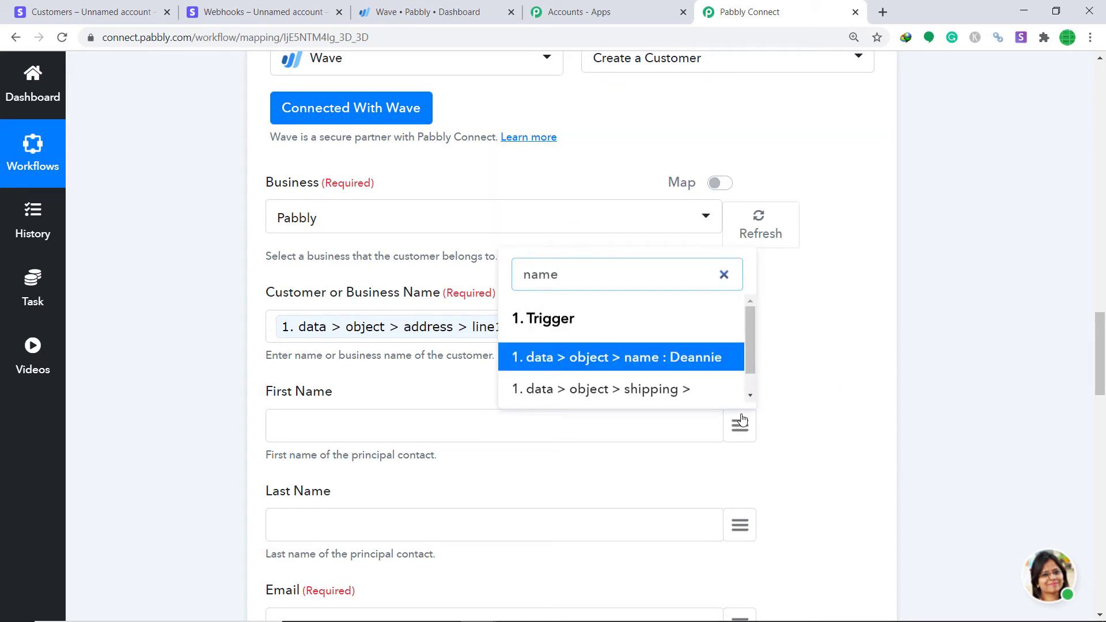
{"action": "left_click", "coordinate": [684, 356]}
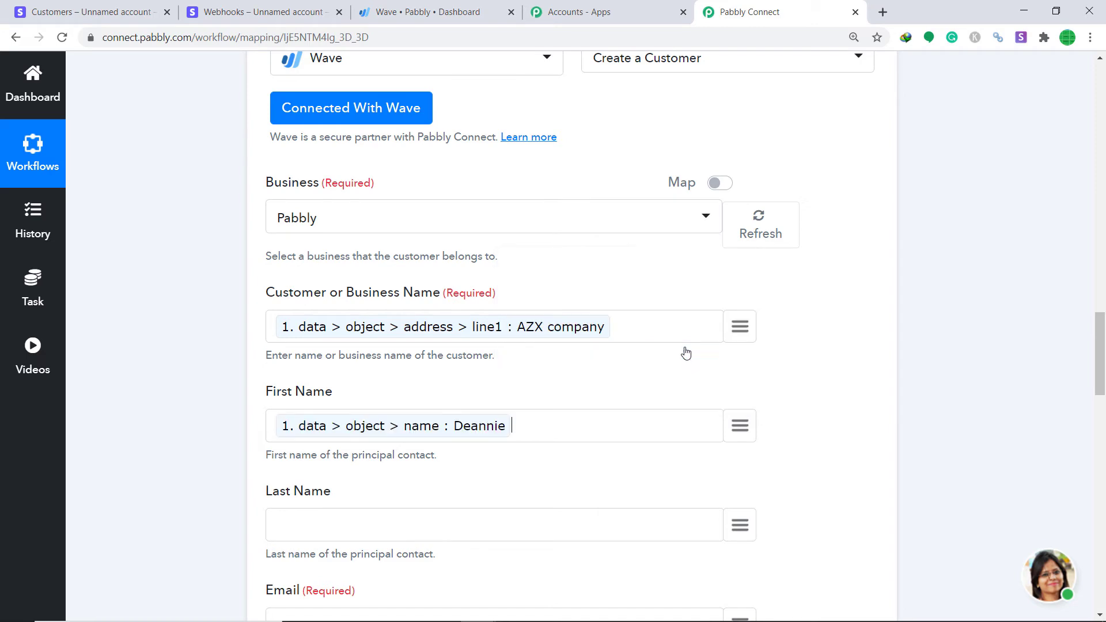
{"action": "scroll", "coordinate": [867, 284], "scroll_direction": "down", "scroll_amount": 5}
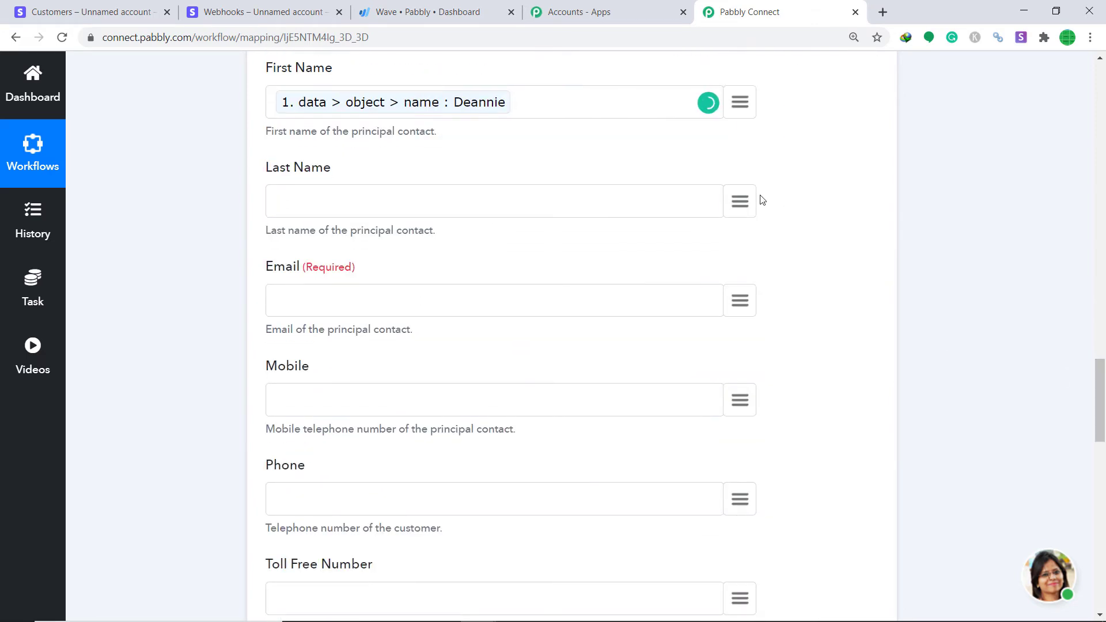
{"action": "left_click", "coordinate": [741, 201]}
{"action": "type", "text": "desc"}
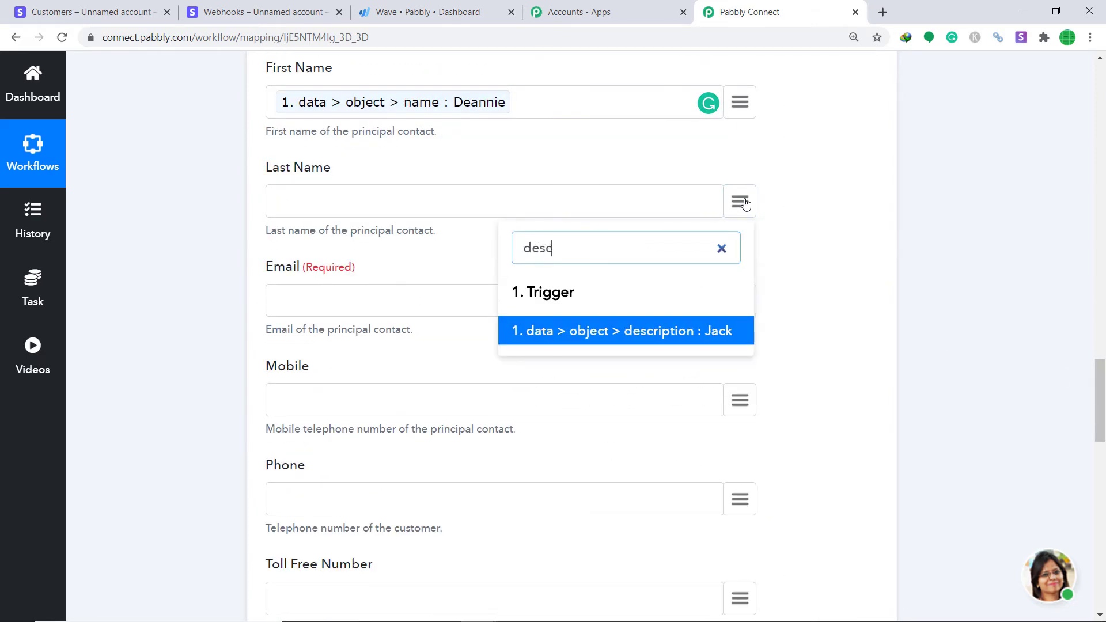
{"action": "type", "text": "rip"}
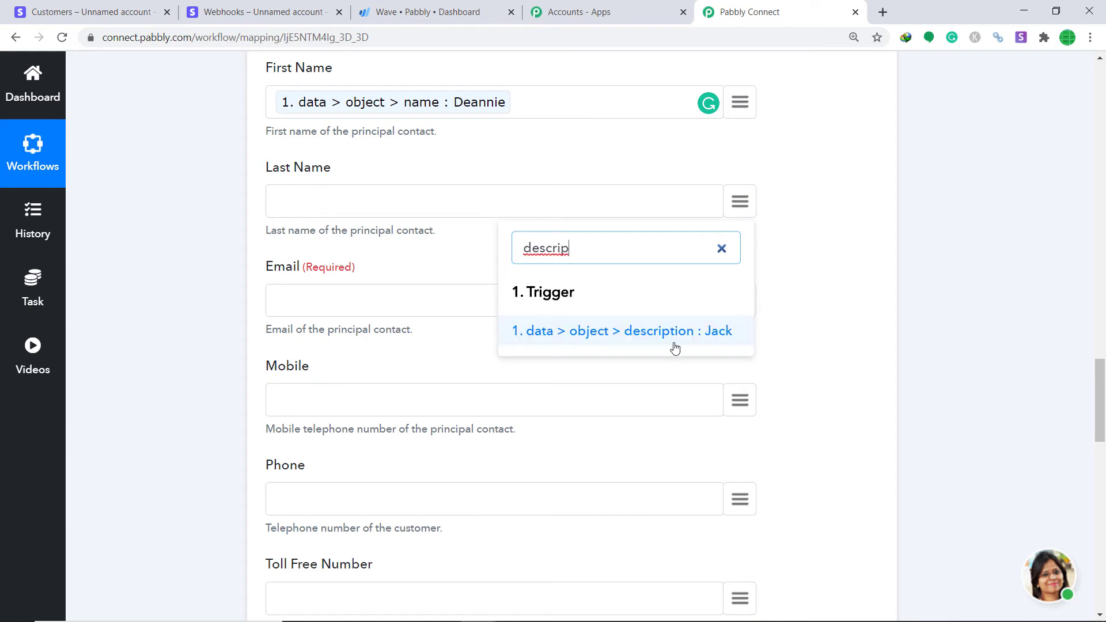
{"action": "left_click", "coordinate": [679, 334]}
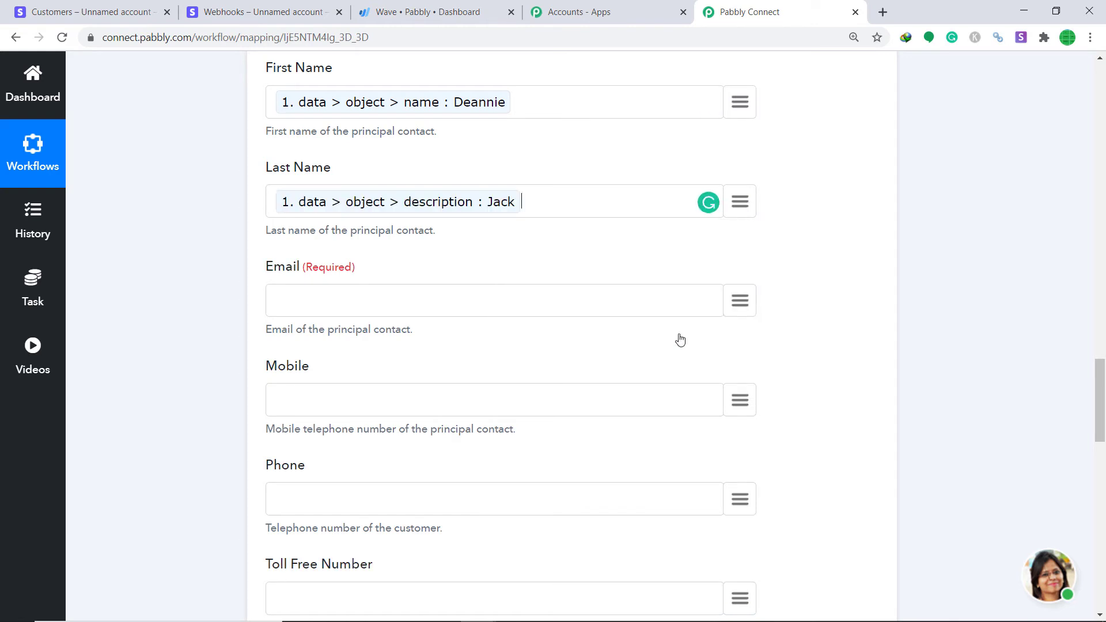
Map the customer's email into Email and phone number into Mobile
{"action": "left_click", "coordinate": [741, 301]}
{"action": "type", "text": "email"}
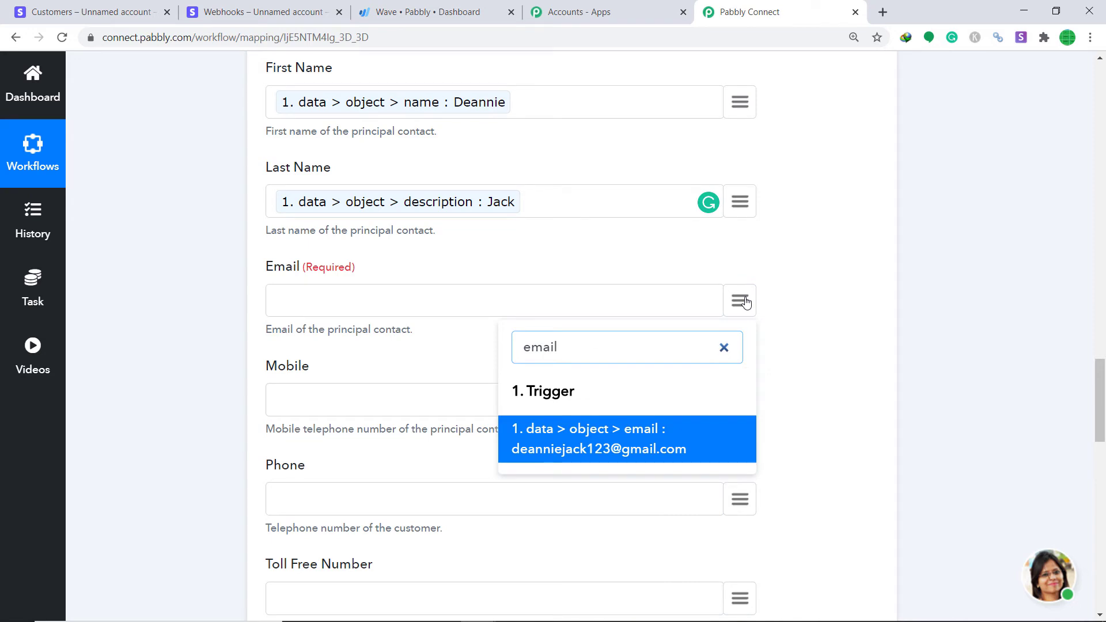
{"action": "left_click", "coordinate": [582, 450]}
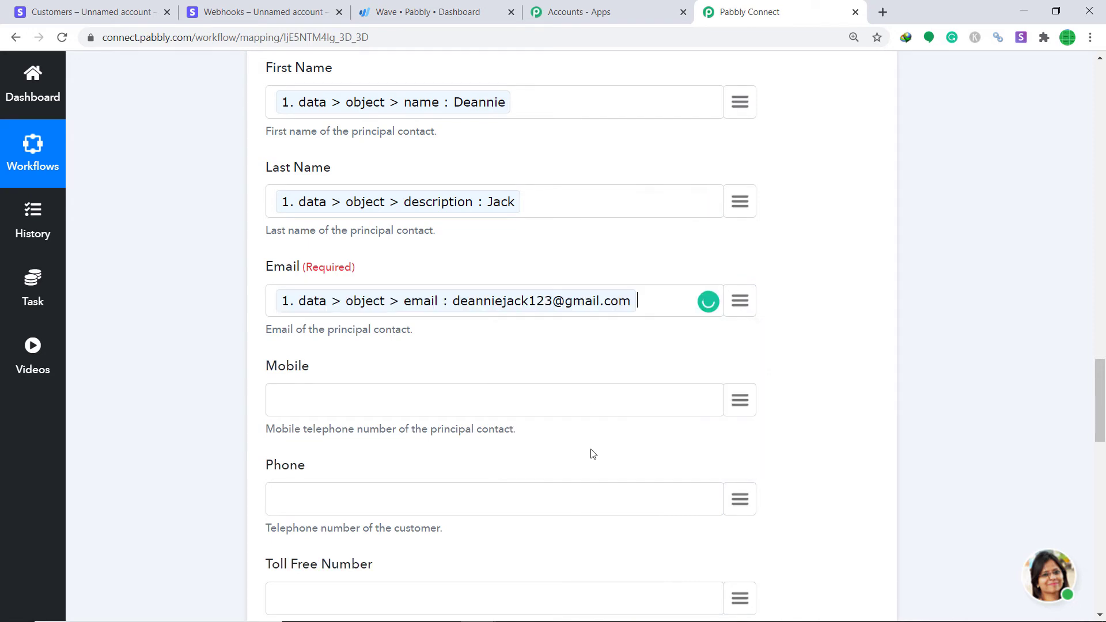
{"action": "left_click", "coordinate": [746, 399]}
{"action": "type", "text": "mo"}
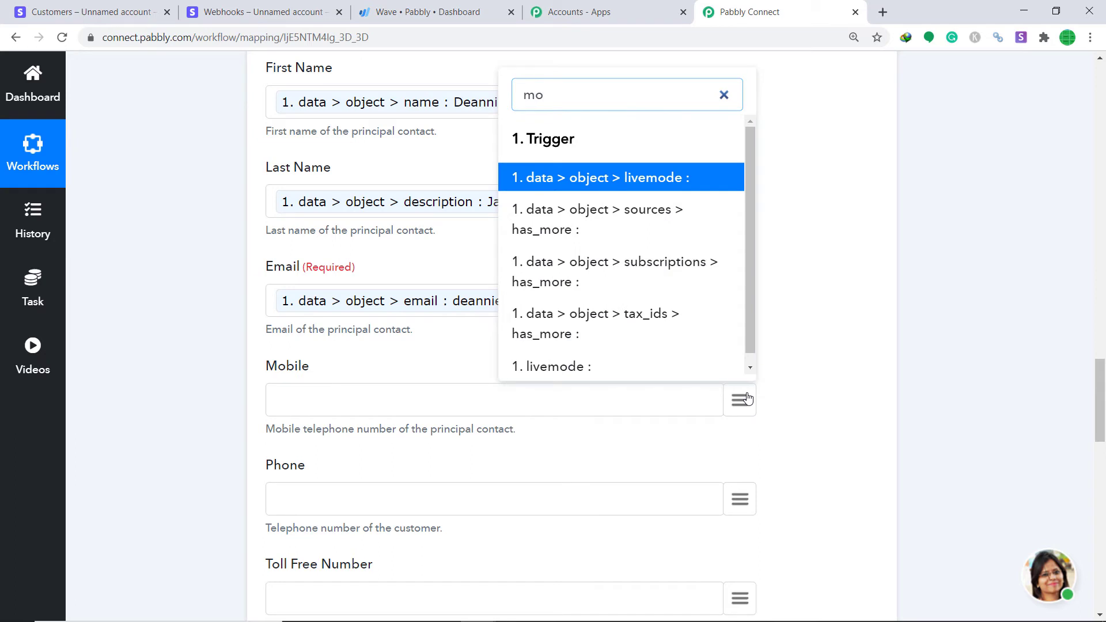
{"action": "key", "text": "BackSpace"}
{"action": "key", "text": "BackSpace"}
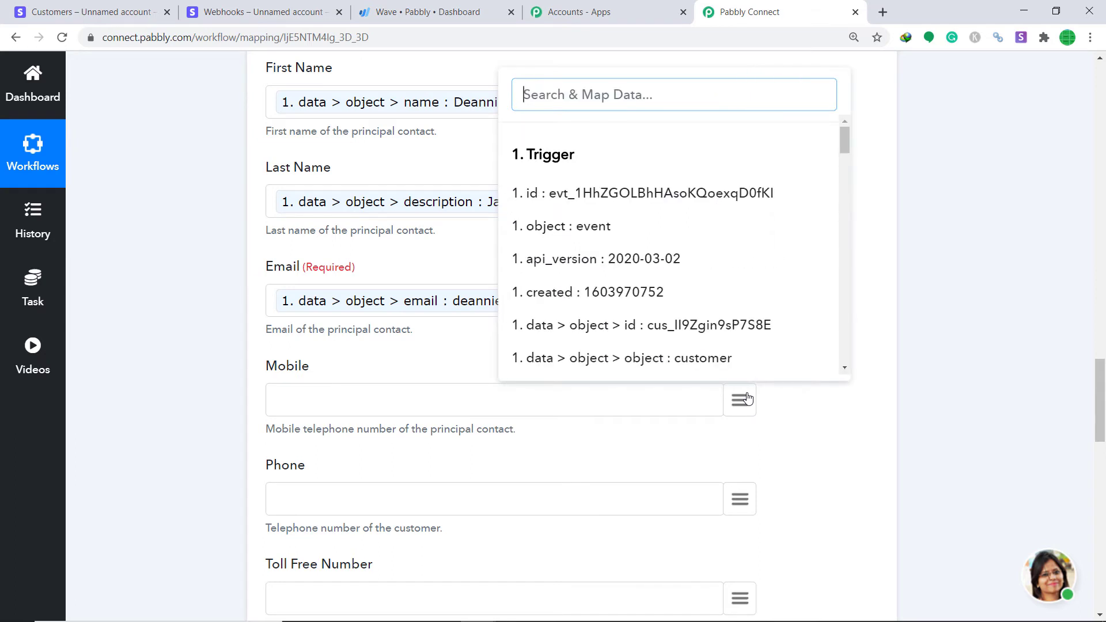
{"action": "type", "text": "91"}
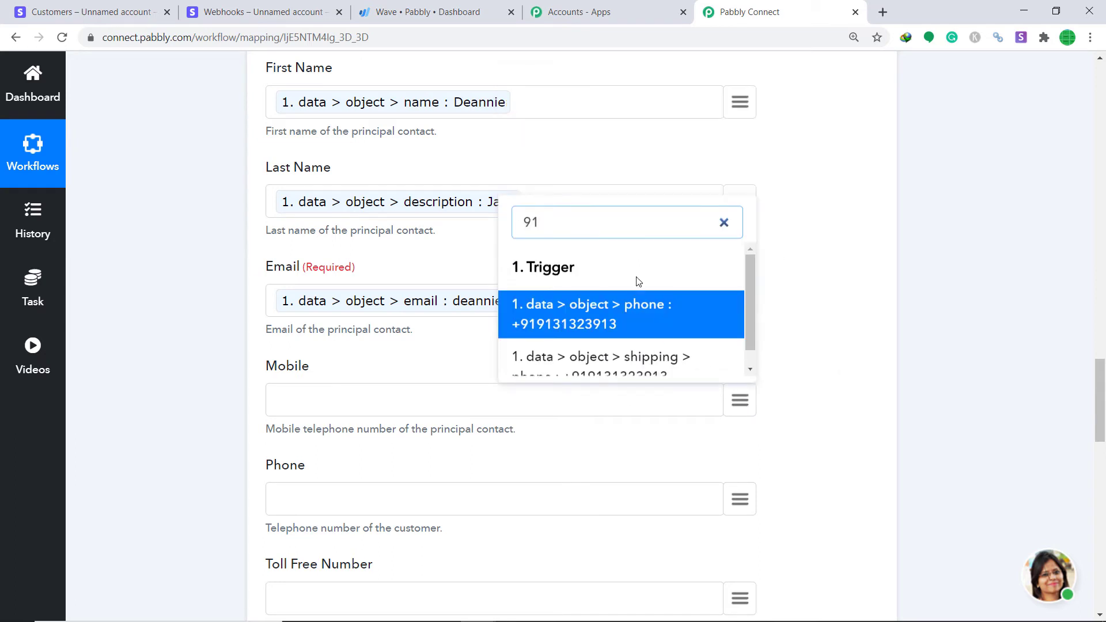
{"action": "left_click", "coordinate": [630, 310]}
{"action": "left_click_drag", "start_coordinate": [1101, 421], "coordinate": [1100, 473]}
Map Stripe's lowercase currency value usd into the Currency field
{"action": "scroll", "coordinate": [361, 339], "scroll_direction": "down", "scroll_amount": 1}
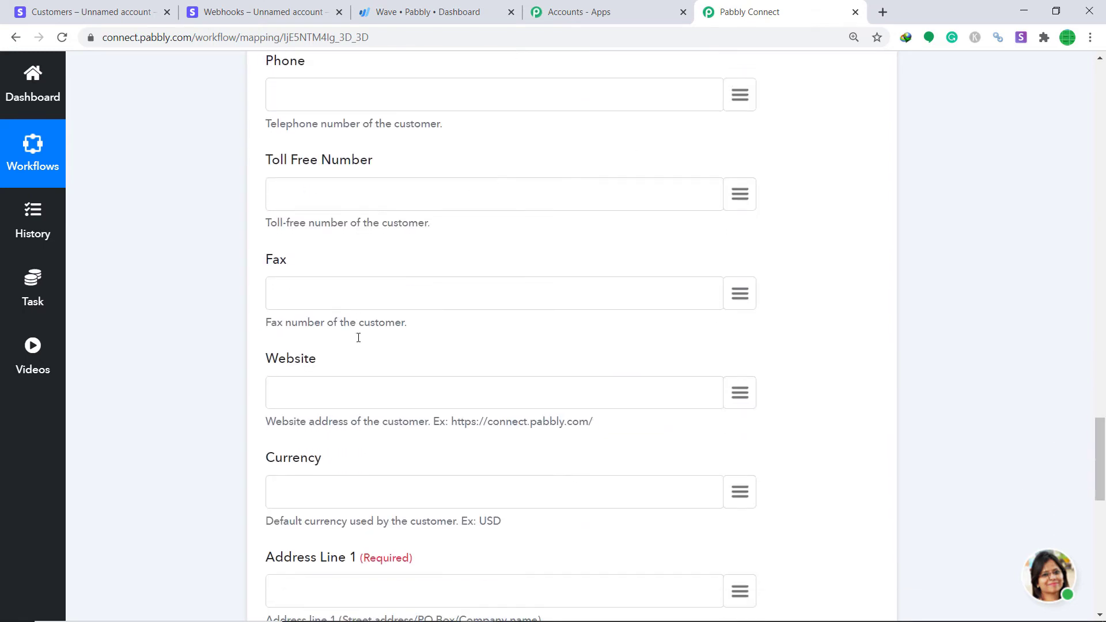
{"action": "scroll", "coordinate": [311, 369], "scroll_direction": "down", "scroll_amount": 3}
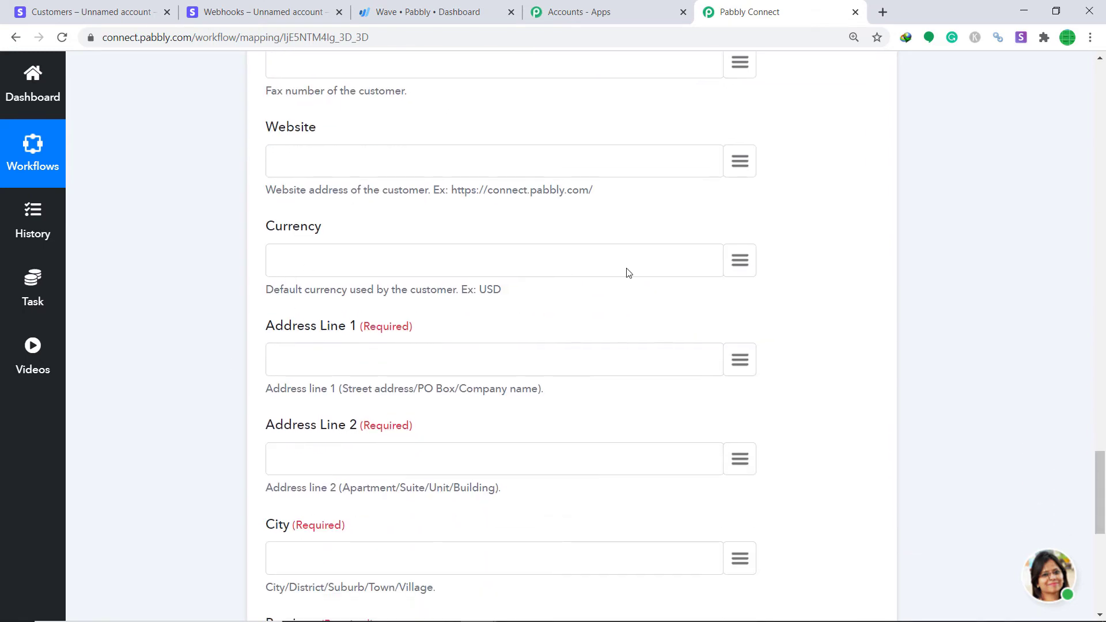
{"action": "left_click", "coordinate": [741, 262]}
{"action": "scroll", "coordinate": [703, 401], "scroll_direction": "down", "scroll_amount": 3}
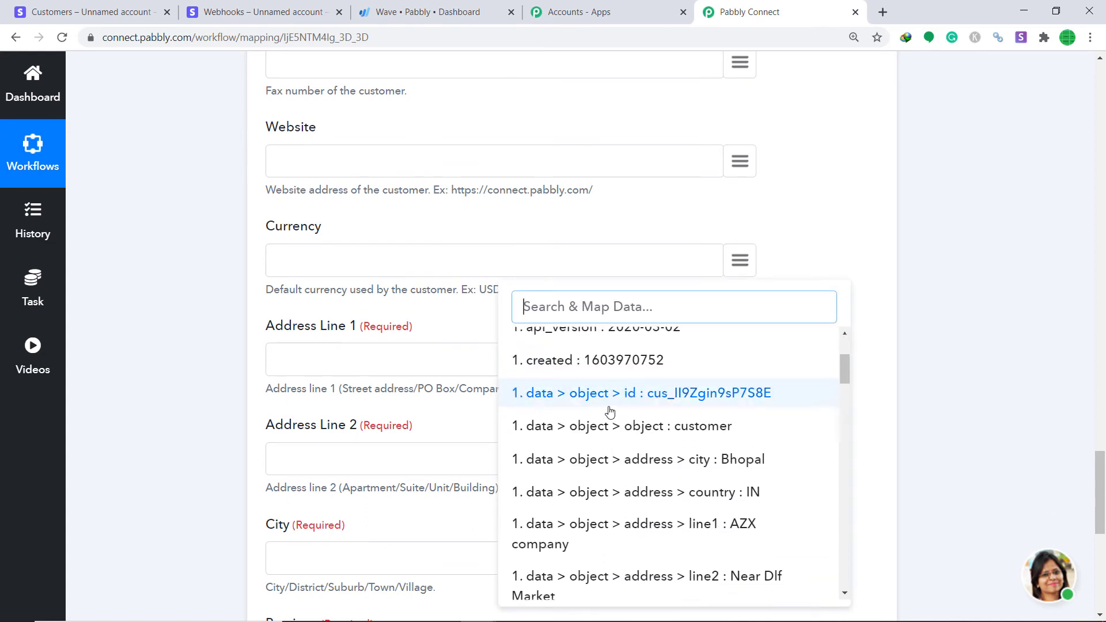
{"action": "scroll", "coordinate": [703, 401], "scroll_direction": "down", "scroll_amount": 5}
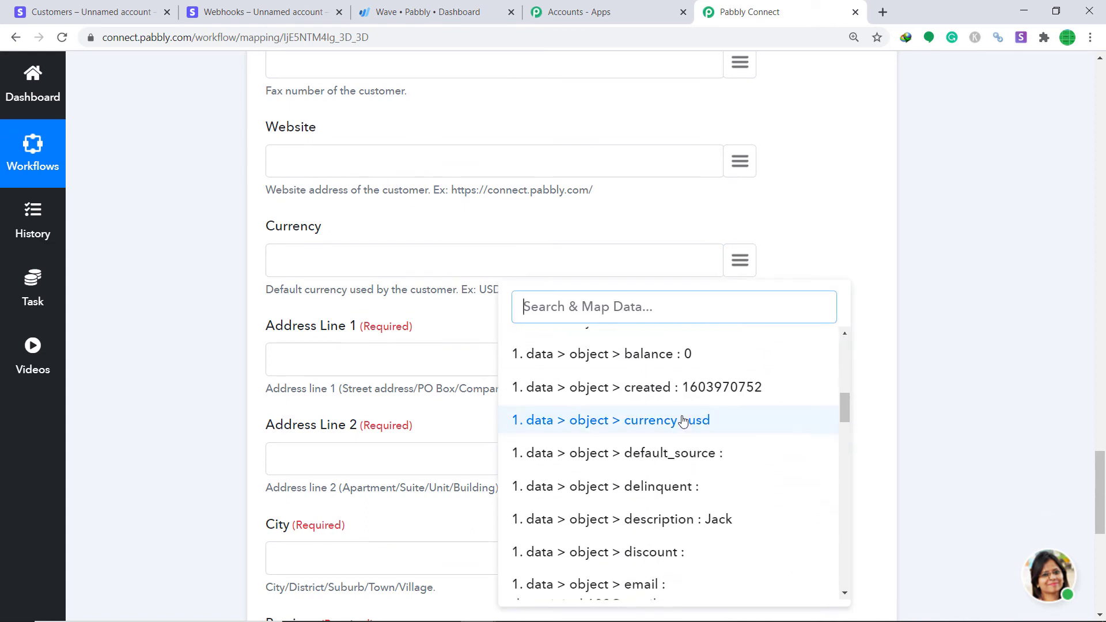
{"action": "left_click", "coordinate": [681, 425]}
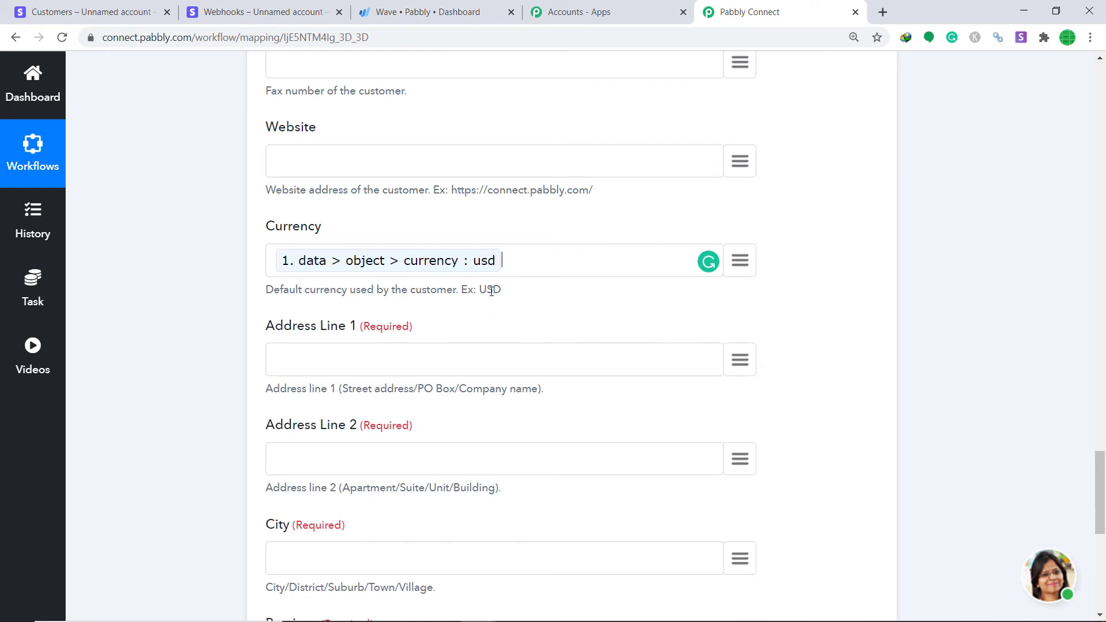
{"action": "left_click_drag", "start_coordinate": [478, 290], "coordinate": [502, 291]}
Replace it with the Text Formatter's uppercase '2. result : USD' value
{"action": "left_click", "coordinate": [740, 260]}
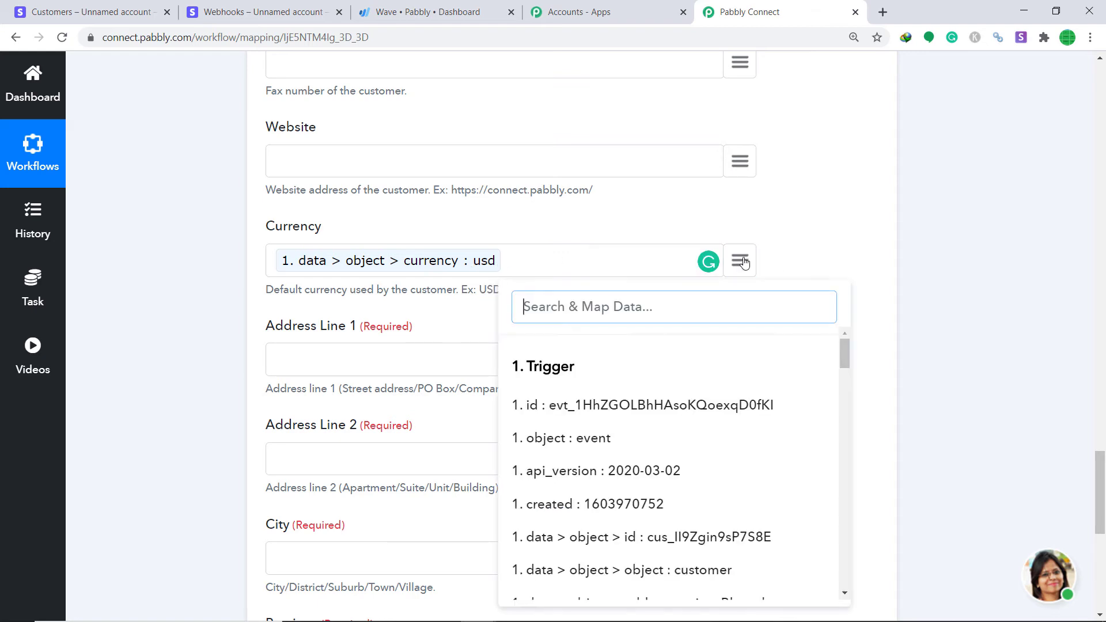
{"action": "left_click", "coordinate": [510, 264]}
{"action": "key", "text": "BackSpace"}
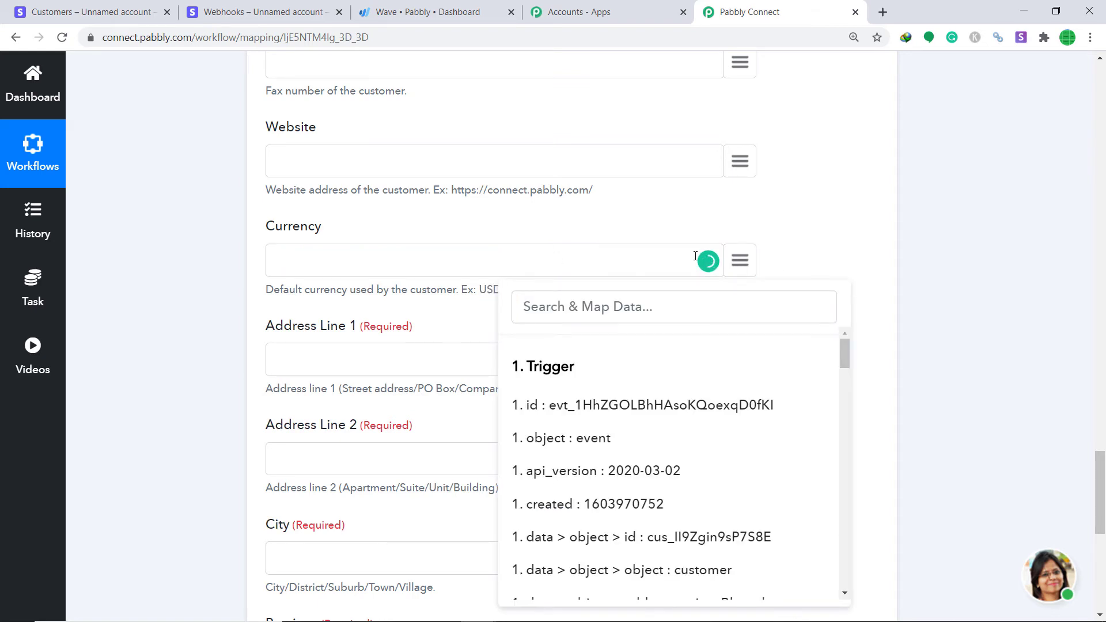
{"action": "scroll", "coordinate": [705, 414], "scroll_direction": "down", "scroll_amount": 8}
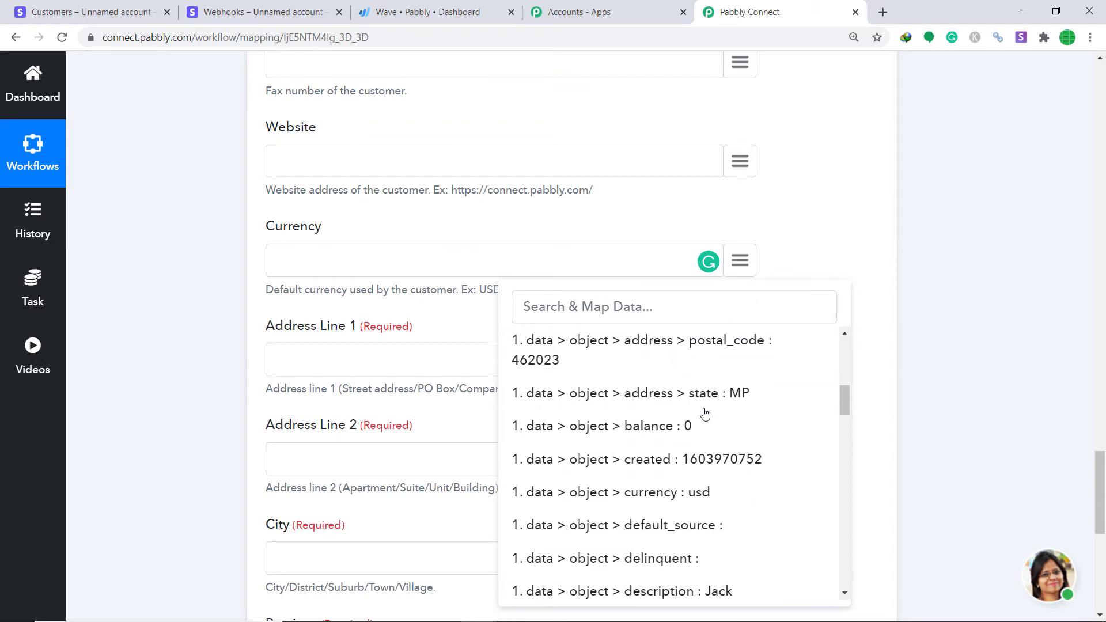
{"action": "scroll", "coordinate": [706, 414], "scroll_direction": "down", "scroll_amount": 12}
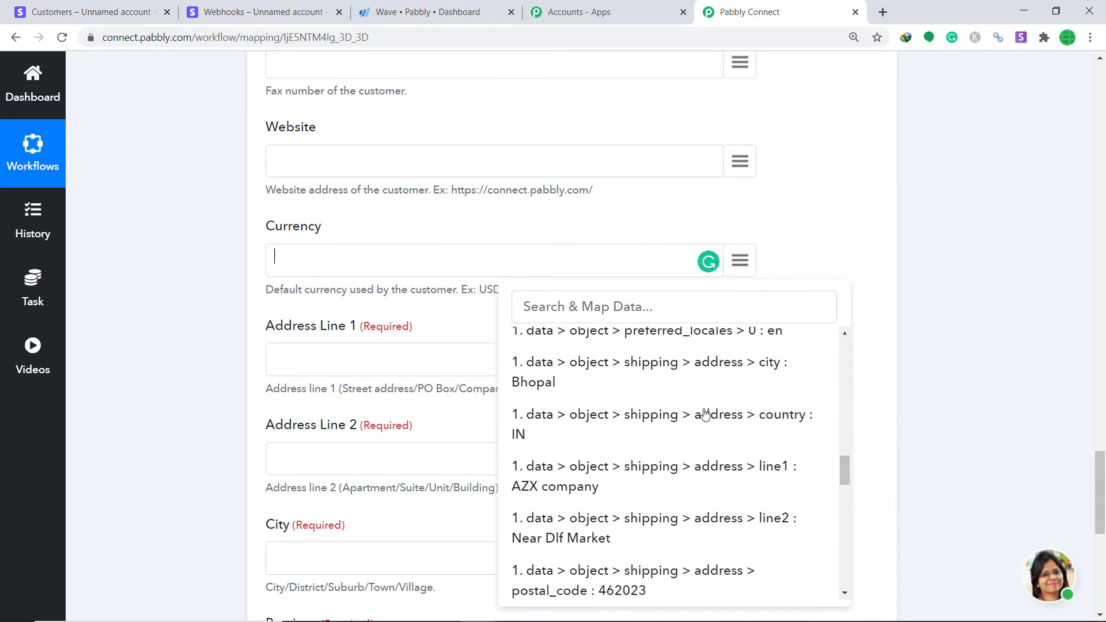
{"action": "scroll", "coordinate": [705, 414], "scroll_direction": "down", "scroll_amount": 12}
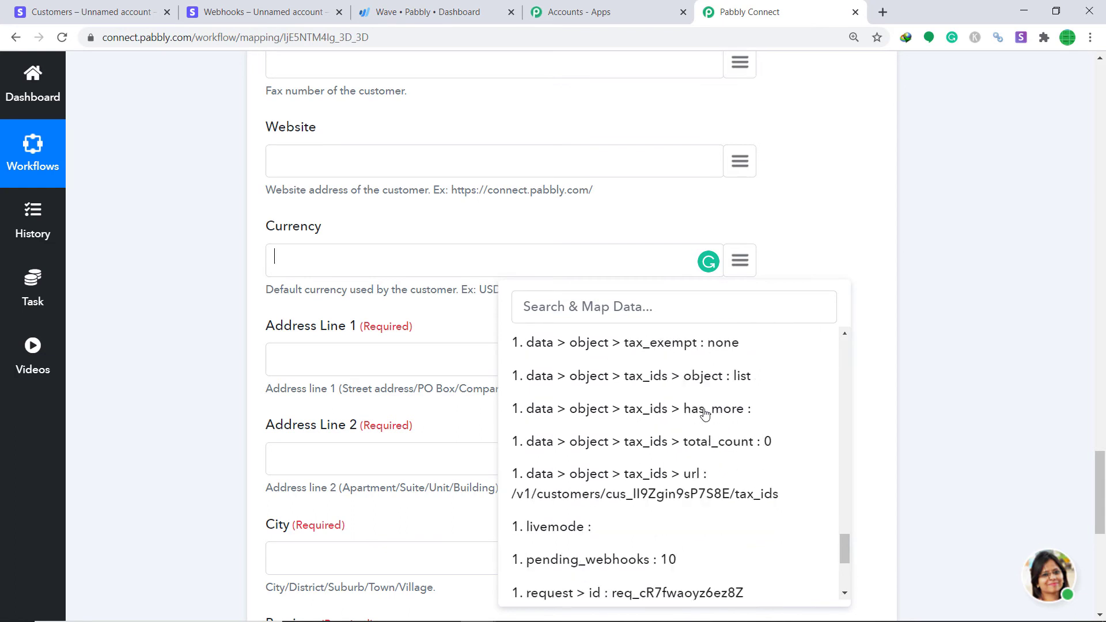
{"action": "scroll", "coordinate": [706, 414], "scroll_direction": "down", "scroll_amount": 2}
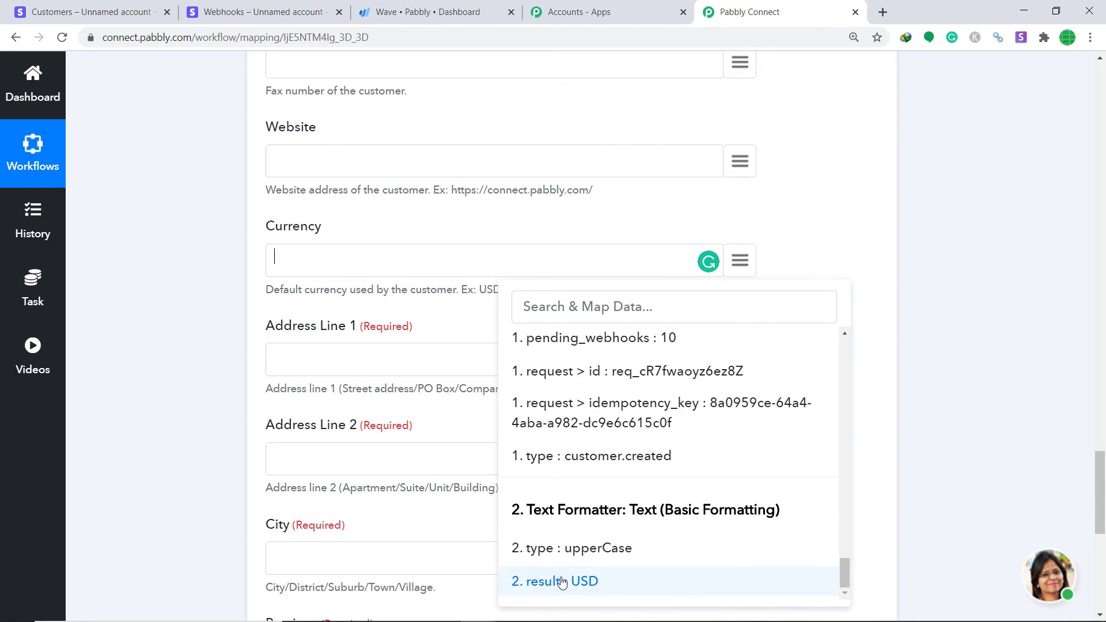
{"action": "left_click", "coordinate": [581, 583]}
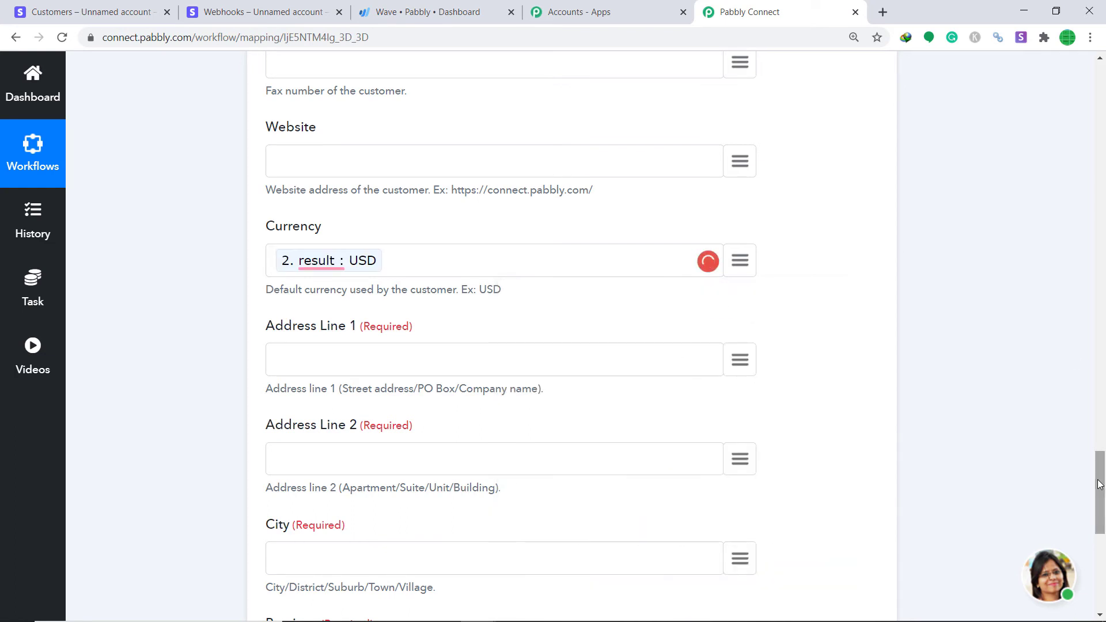
Map address line1 (AZX company) and line2 (Near Dlf Market) into Address Line 1 and 2
{"action": "left_click_drag", "start_coordinate": [1102, 488], "coordinate": [1102, 512]}
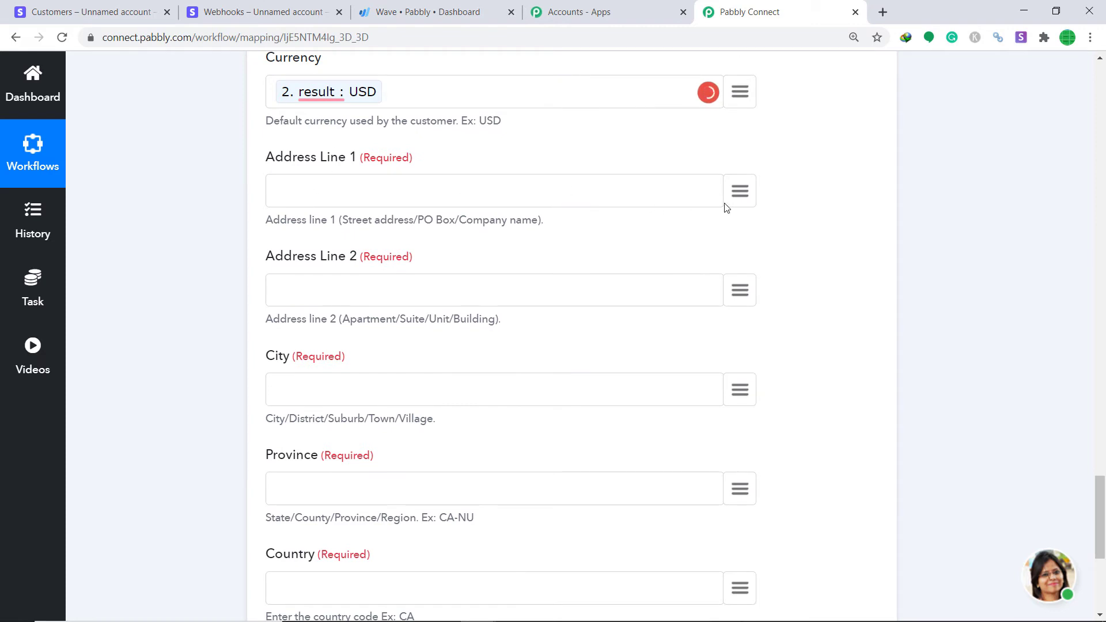
{"action": "left_click", "coordinate": [739, 192]}
{"action": "type", "text": "ddre"}
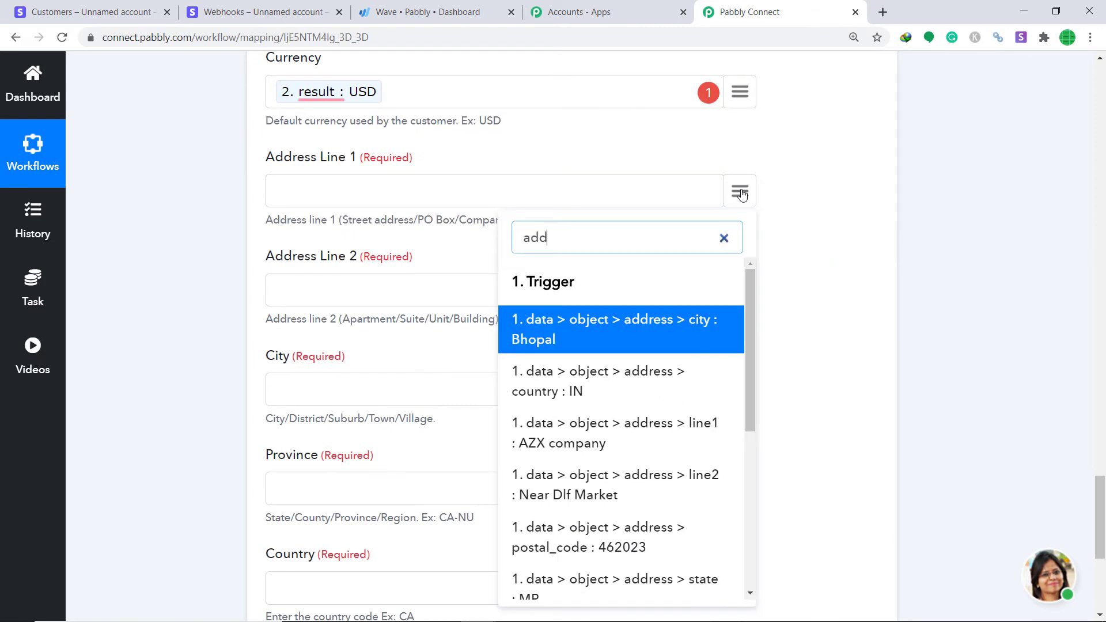
{"action": "left_click", "coordinate": [643, 440]}
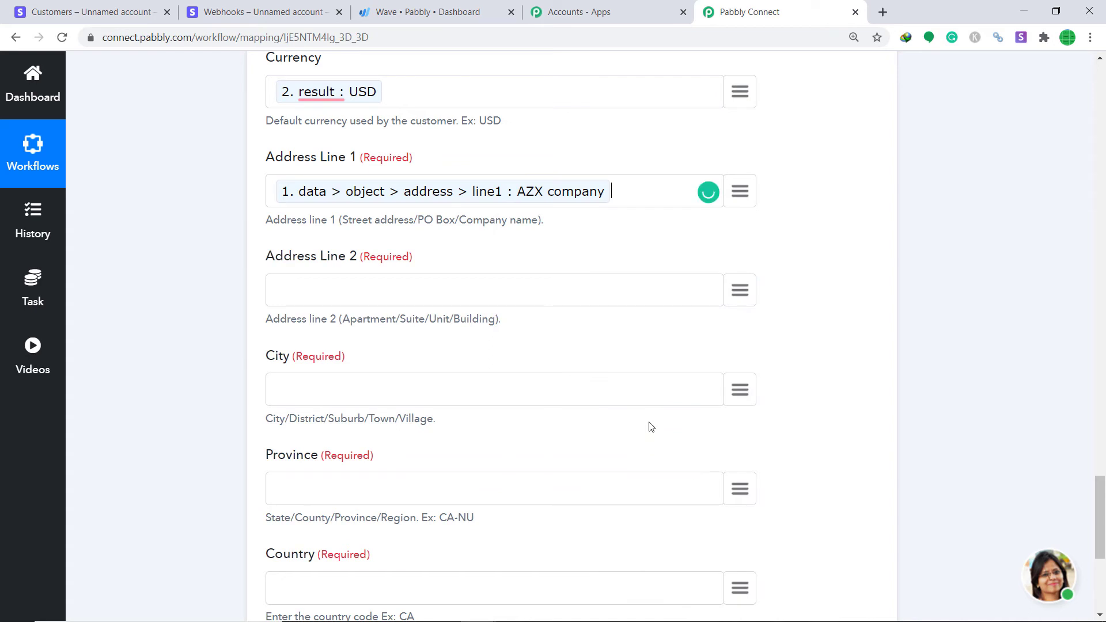
{"action": "left_click", "coordinate": [748, 296]}
{"action": "type", "text": "add"}
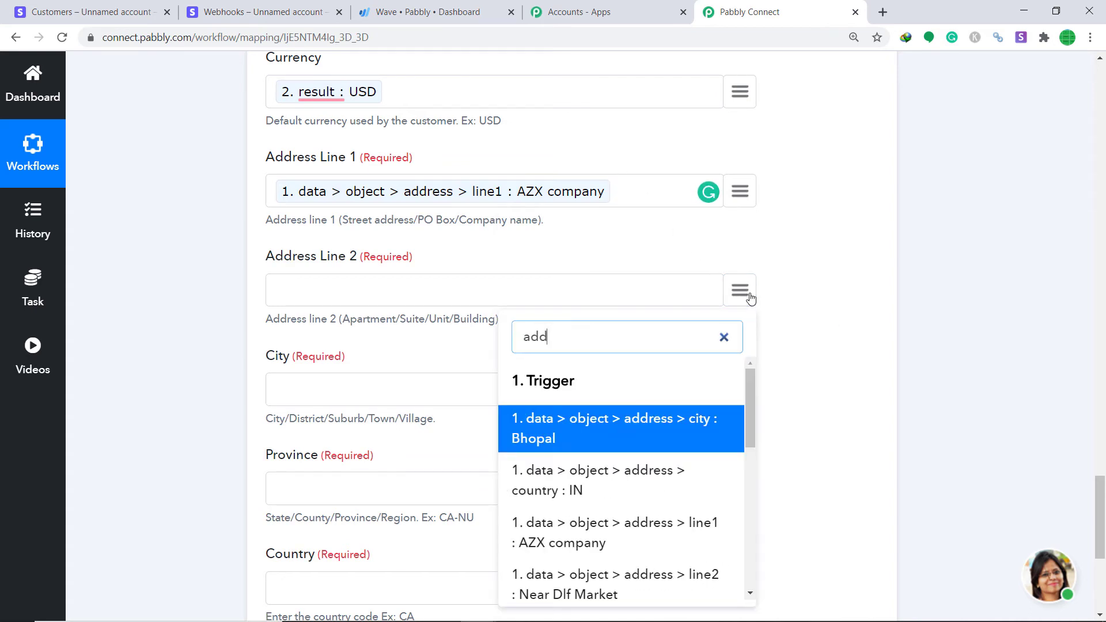
{"action": "left_click", "coordinate": [630, 579]}
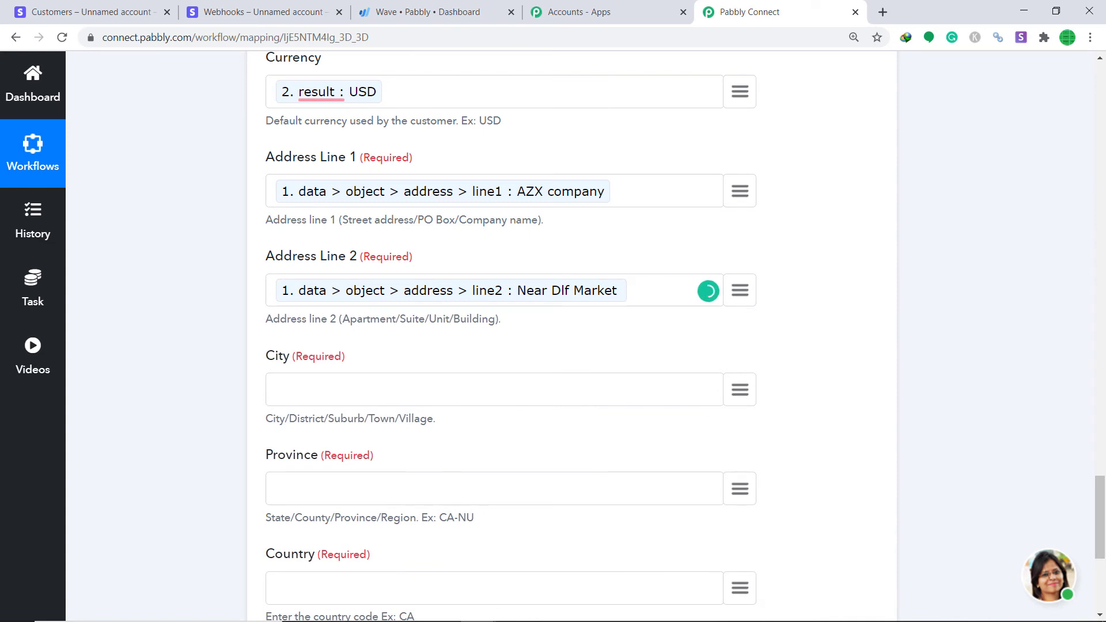
Map shipping city Bhopal into City, and country IN plus state MP into Province
{"action": "scroll", "coordinate": [812, 265], "scroll_direction": "down", "scroll_amount": 2}
{"action": "left_click", "coordinate": [741, 282]}
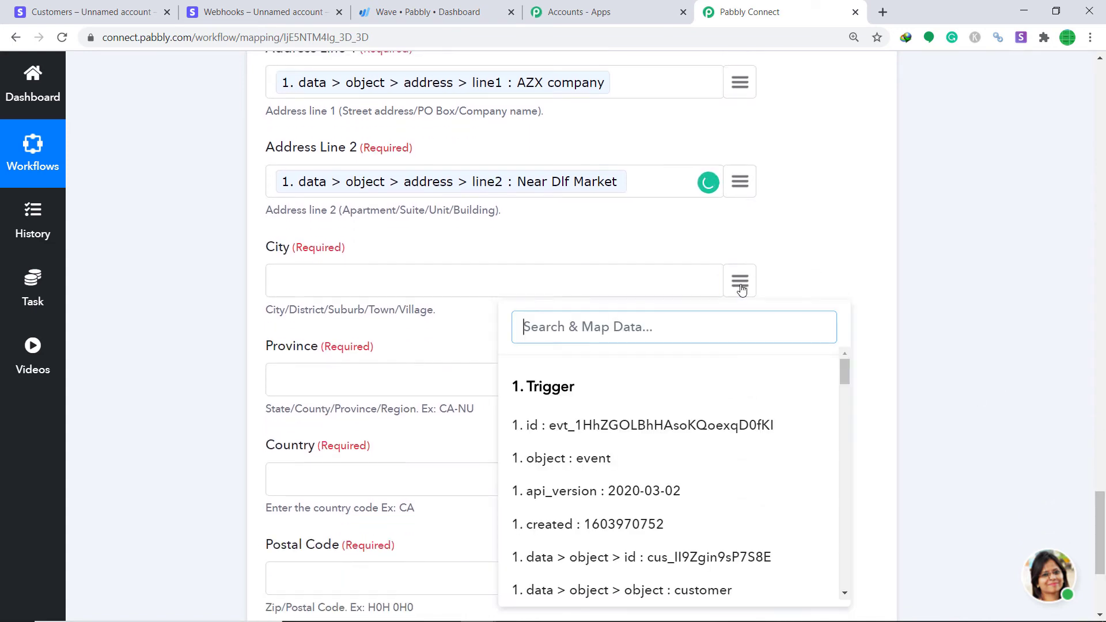
{"action": "type", "text": "bhi"}
{"action": "key", "text": "BackSpace"}
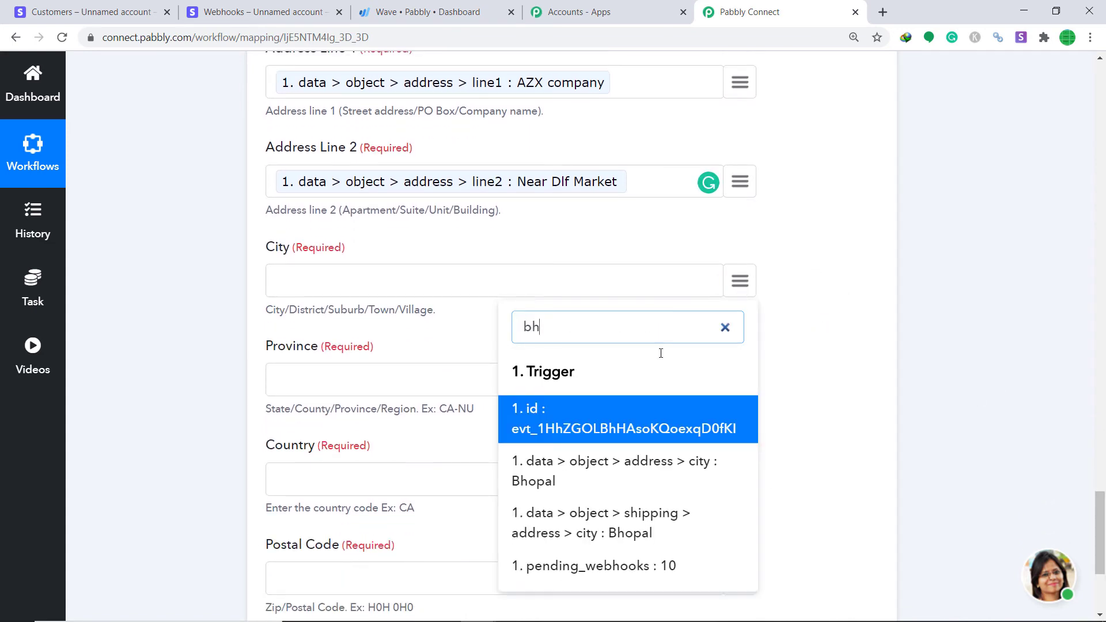
{"action": "left_click", "coordinate": [641, 525]}
{"action": "scroll", "coordinate": [1101, 507], "scroll_direction": "down", "scroll_amount": 3}
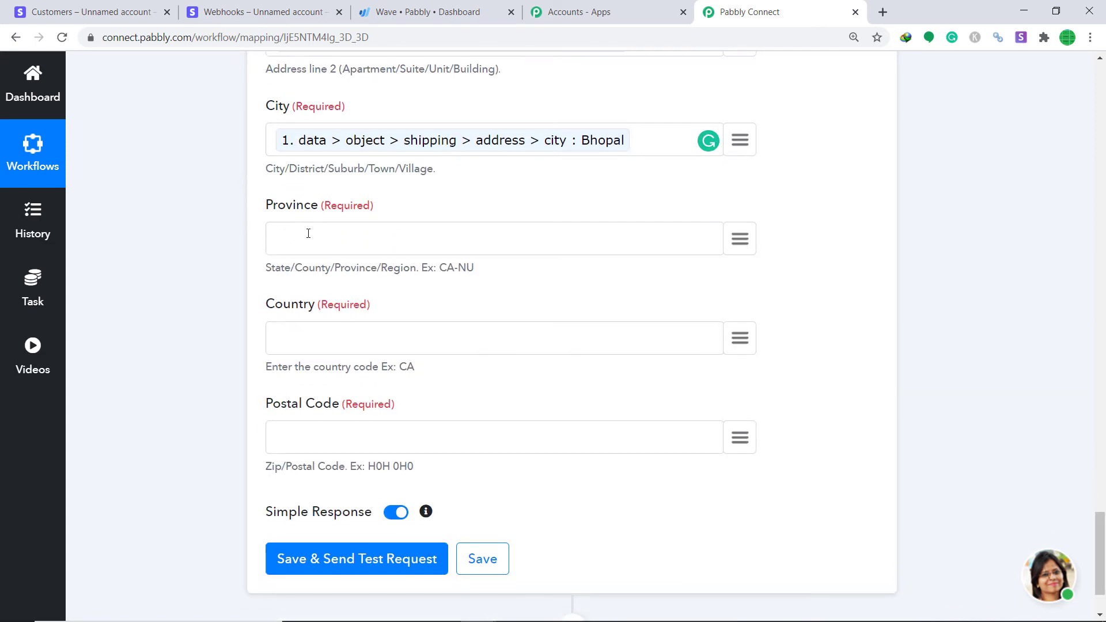
{"action": "left_click", "coordinate": [738, 242]}
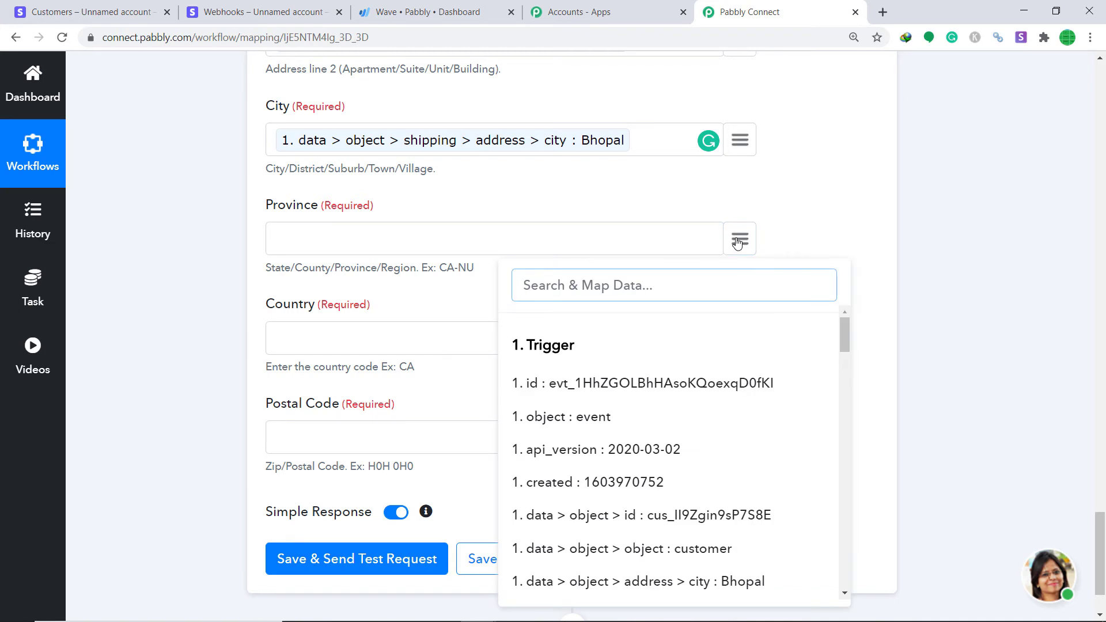
{"action": "type", "text": "cou"}
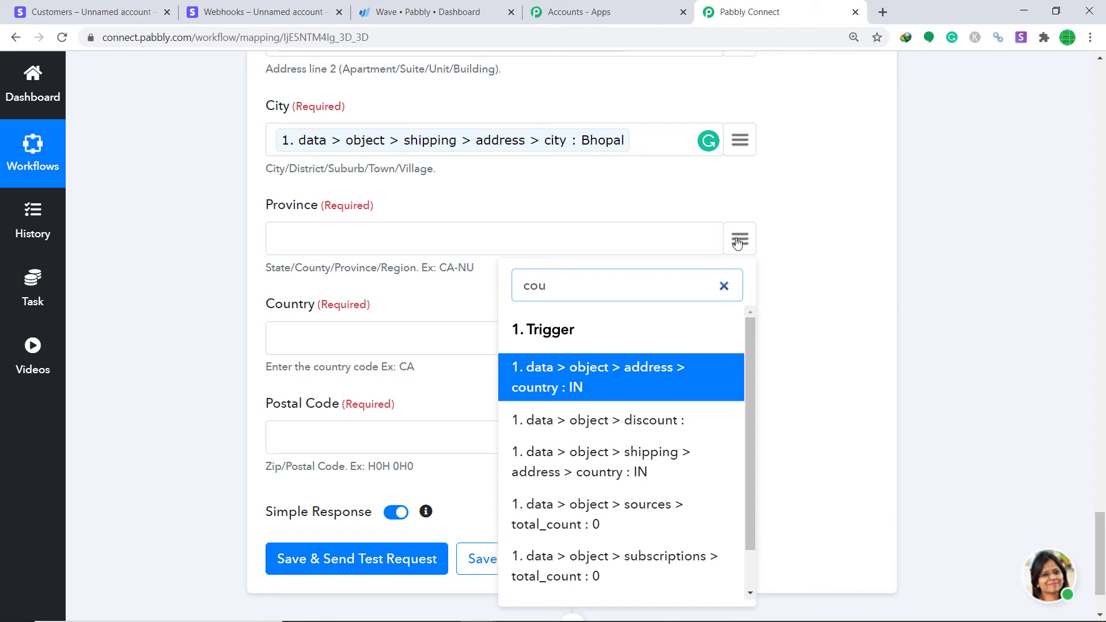
{"action": "left_click", "coordinate": [633, 380]}
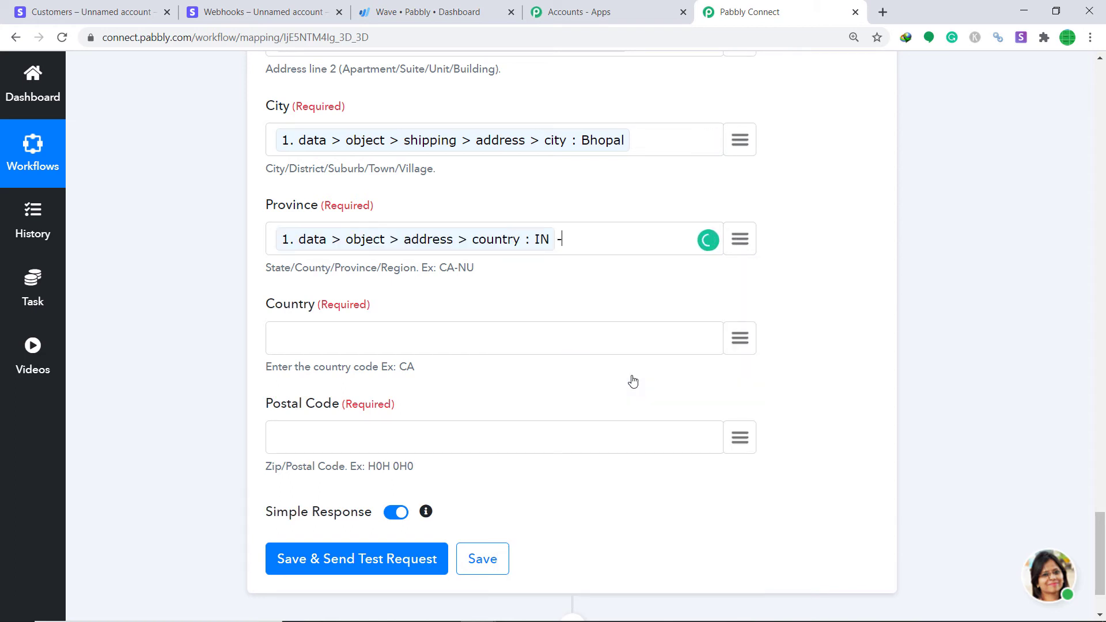
{"action": "left_click", "coordinate": [745, 241]}
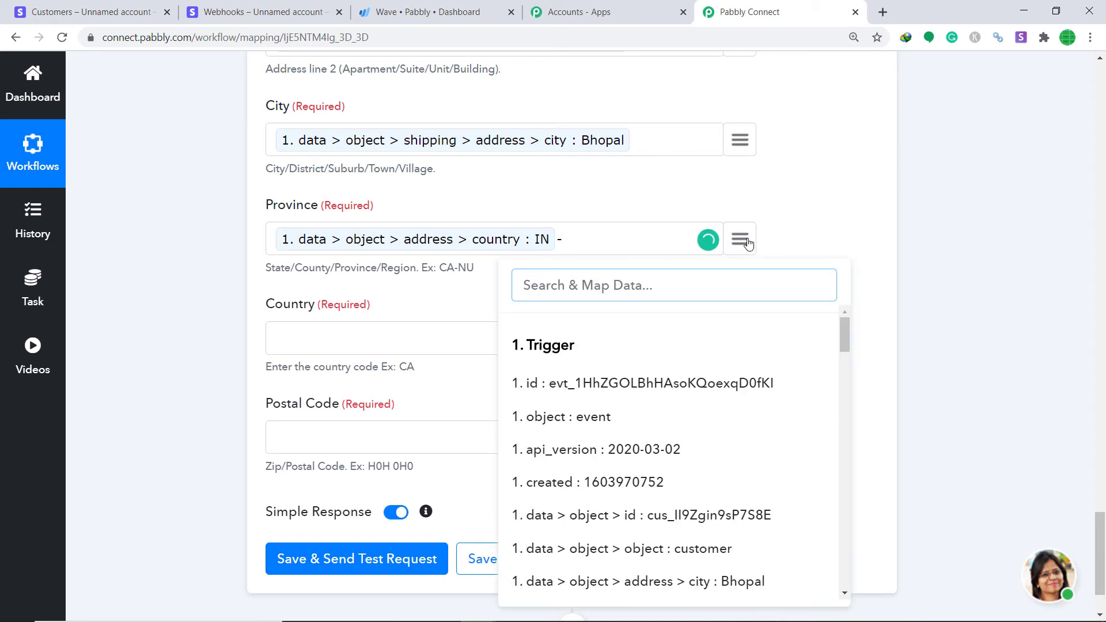
{"action": "type", "text": "mp"}
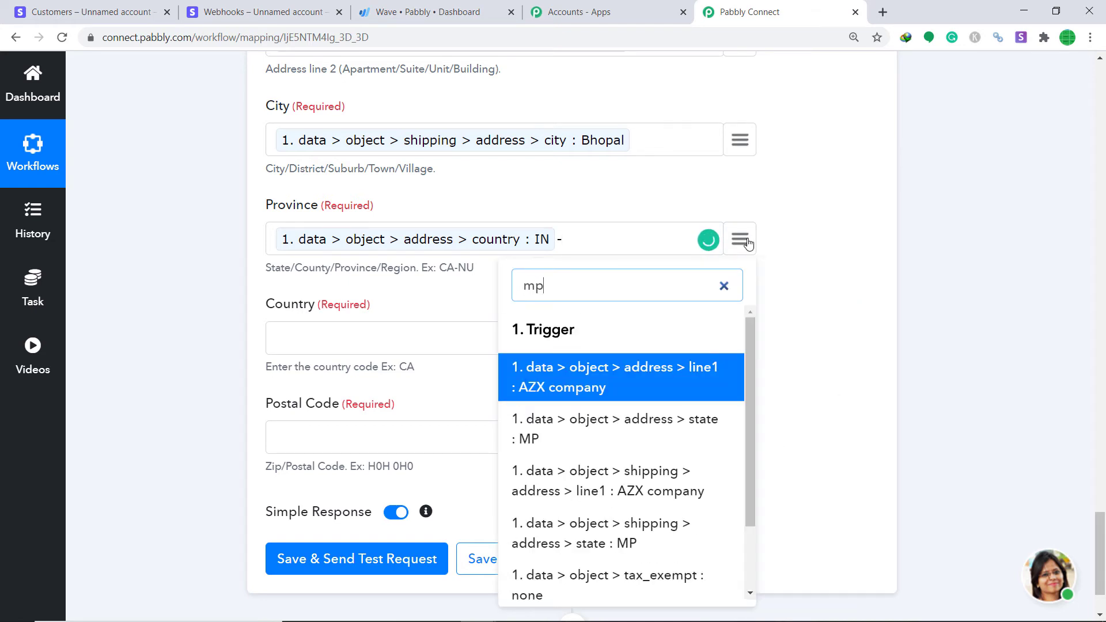
{"action": "left_click", "coordinate": [582, 440]}
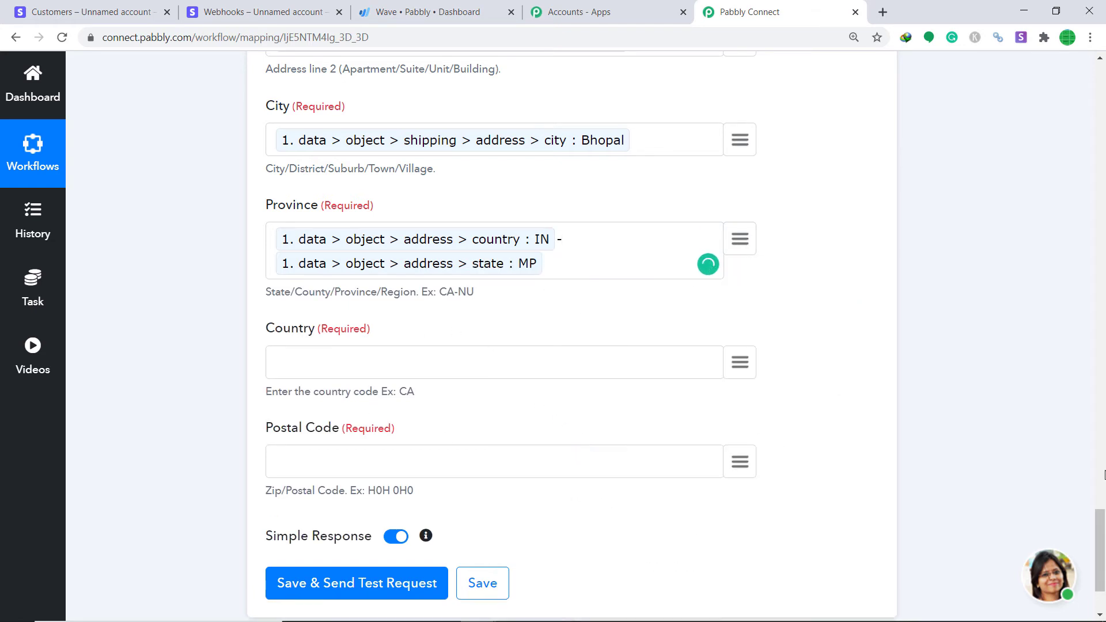
Map country IN and postal code 462023, then save and send a test request
{"action": "scroll", "coordinate": [312, 205], "scroll_direction": "down", "scroll_amount": 2}
{"action": "left_click", "coordinate": [739, 239]}
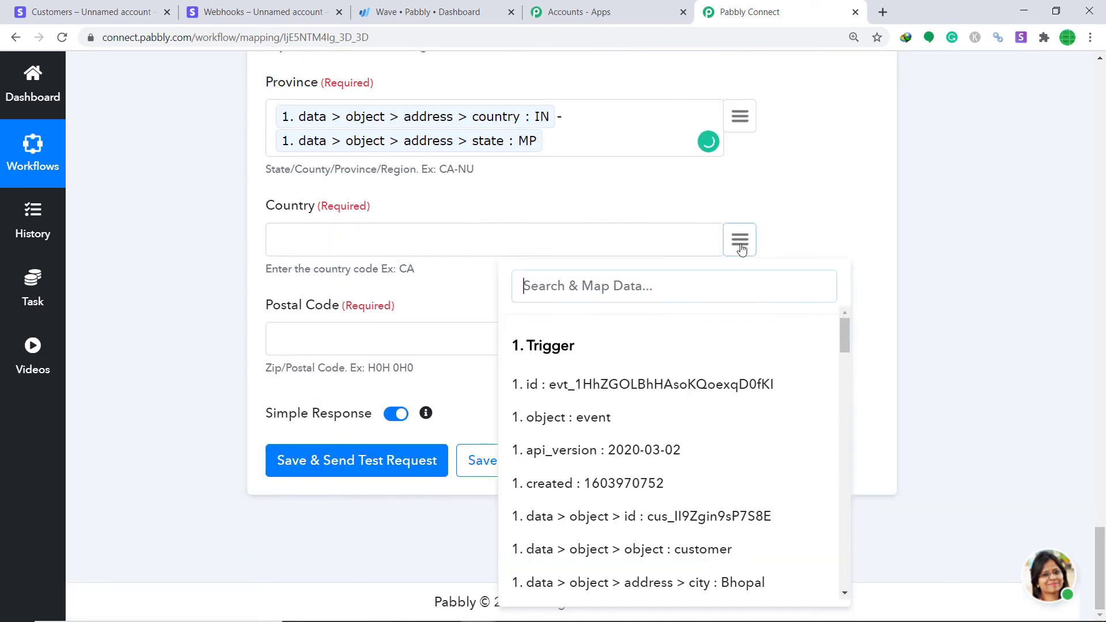
{"action": "type", "text": "in"}
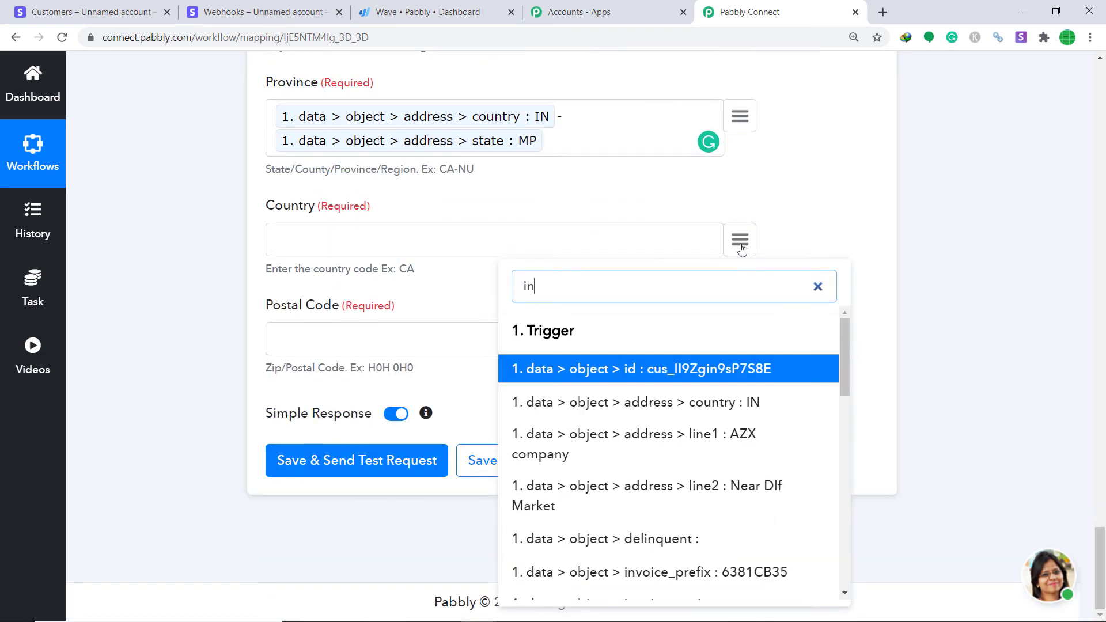
{"action": "left_click", "coordinate": [725, 405]}
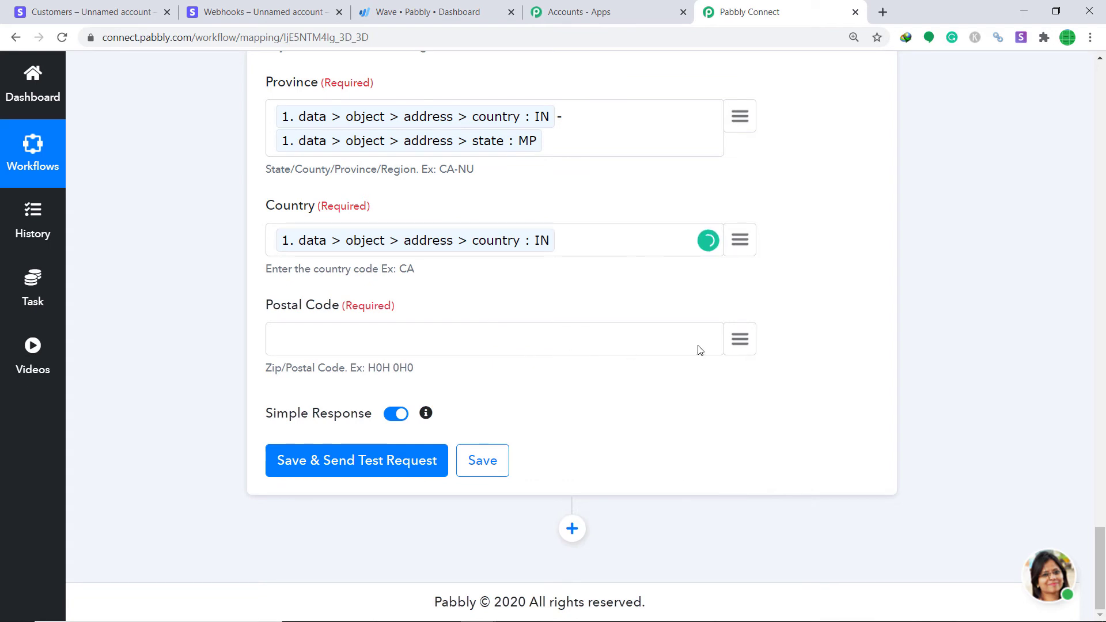
{"action": "left_click", "coordinate": [743, 341]}
{"action": "type", "text": "46"}
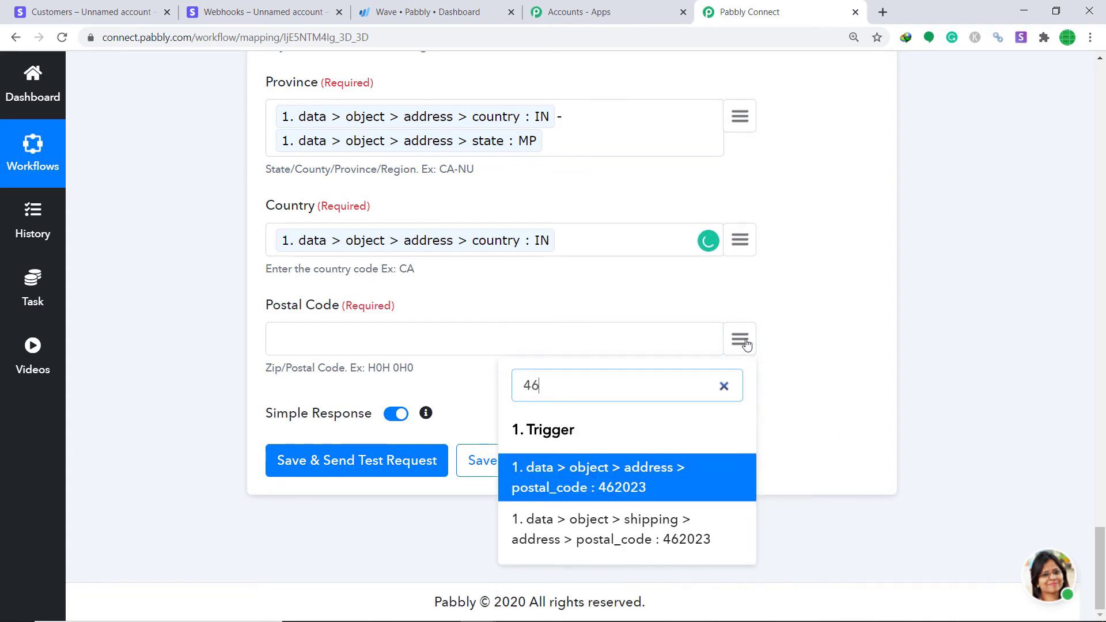
{"action": "left_click", "coordinate": [699, 493]}
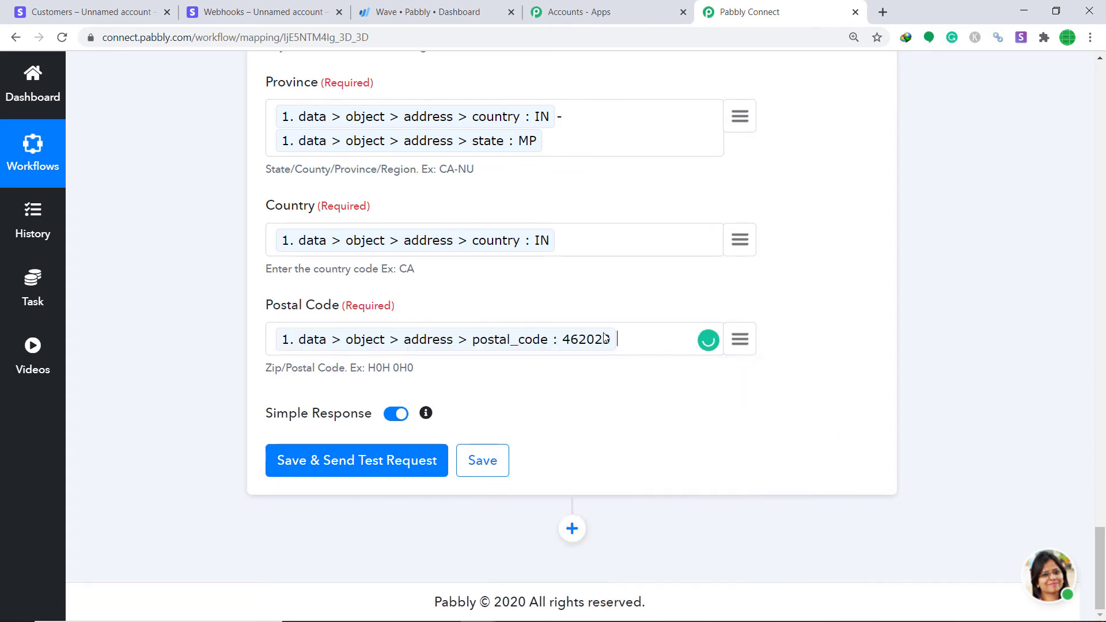
{"action": "left_click", "coordinate": [348, 476]}
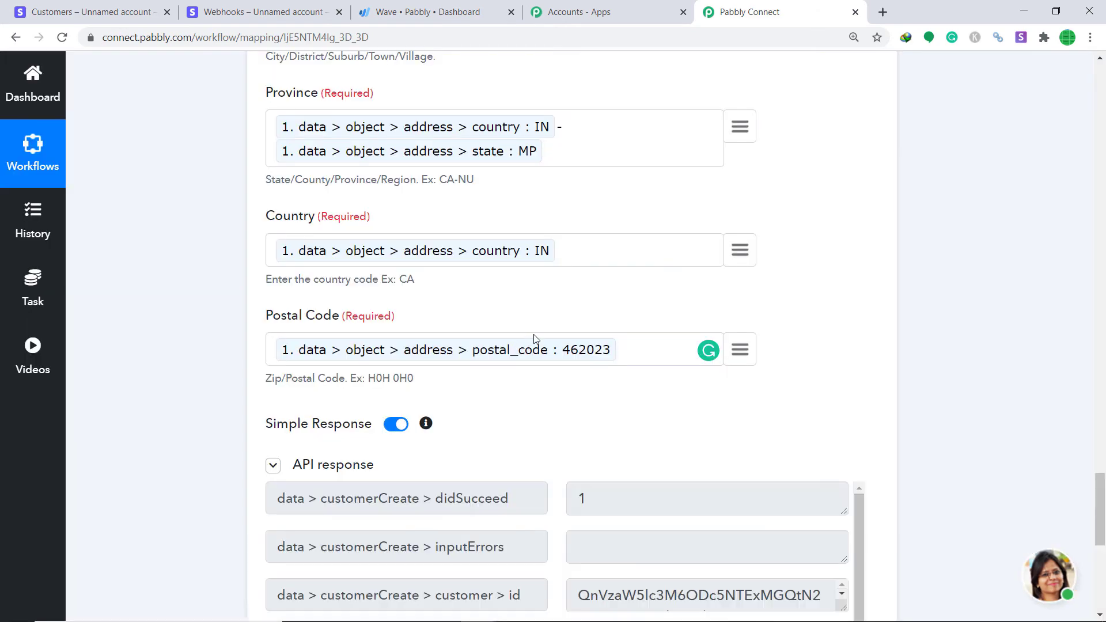
Review the test response for the created AZX company, then switch to the Wave dashboard
{"action": "scroll", "coordinate": [629, 429], "scroll_direction": "down", "scroll_amount": 3}
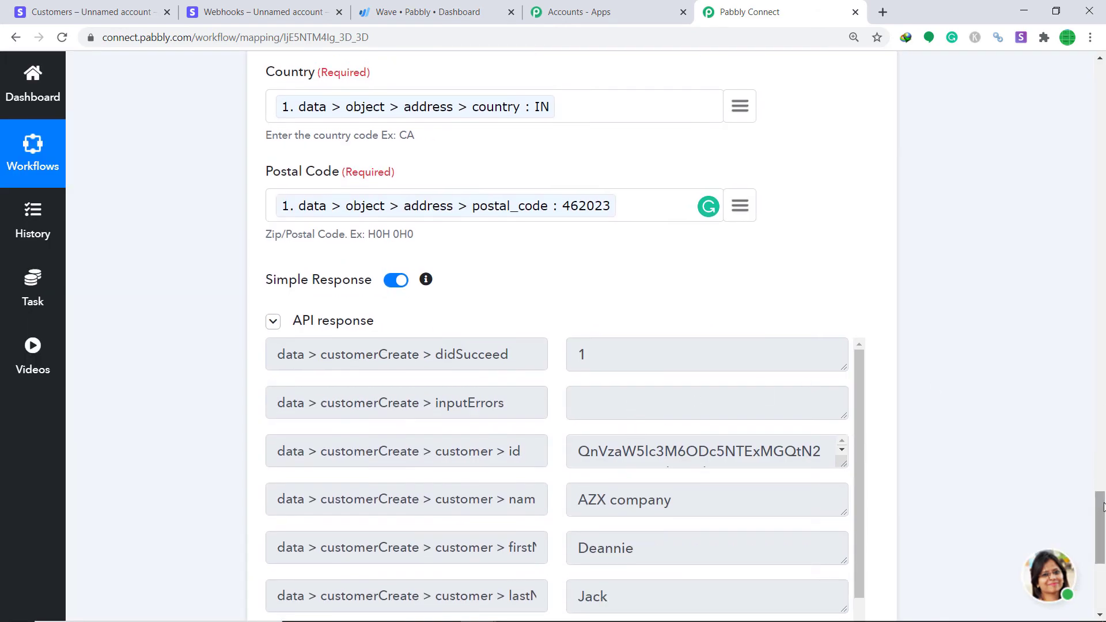
{"action": "left_click_drag", "start_coordinate": [1100, 507], "coordinate": [1103, 548]}
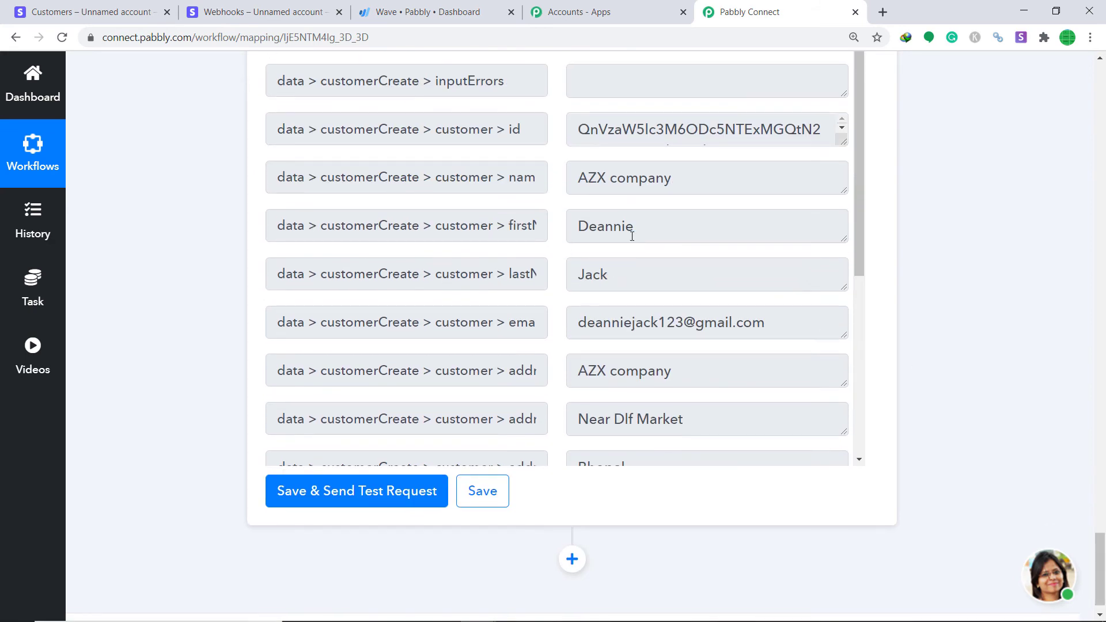
{"action": "left_click", "coordinate": [391, 9]}
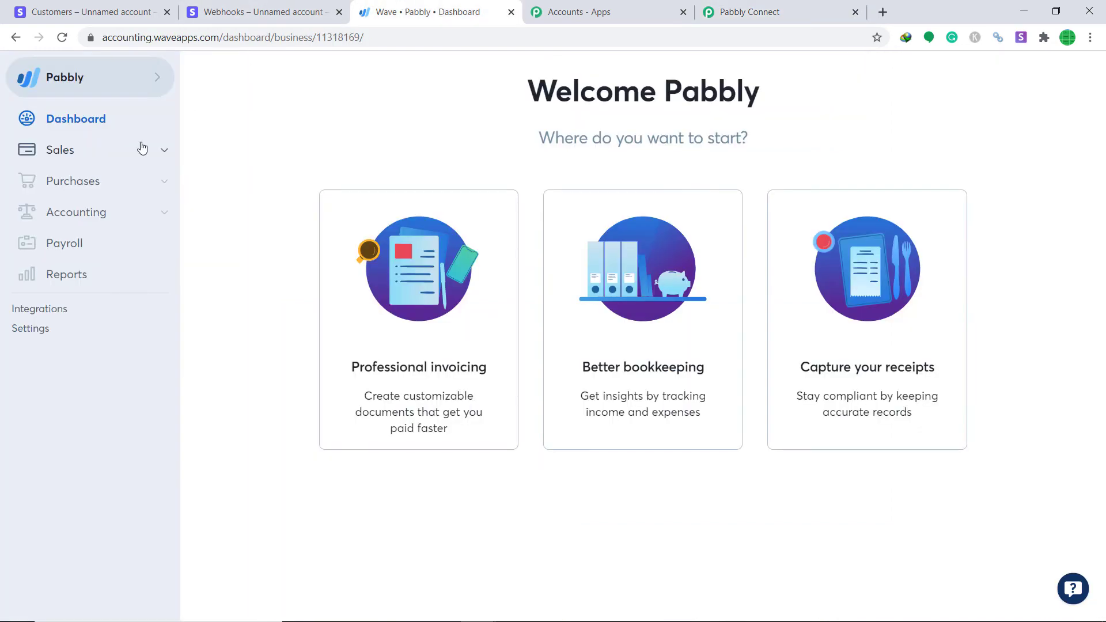
Open Sales > Customers in Wave to confirm AZX company is listed, then return to Pabbly Connect
{"action": "left_click", "coordinate": [121, 150]}
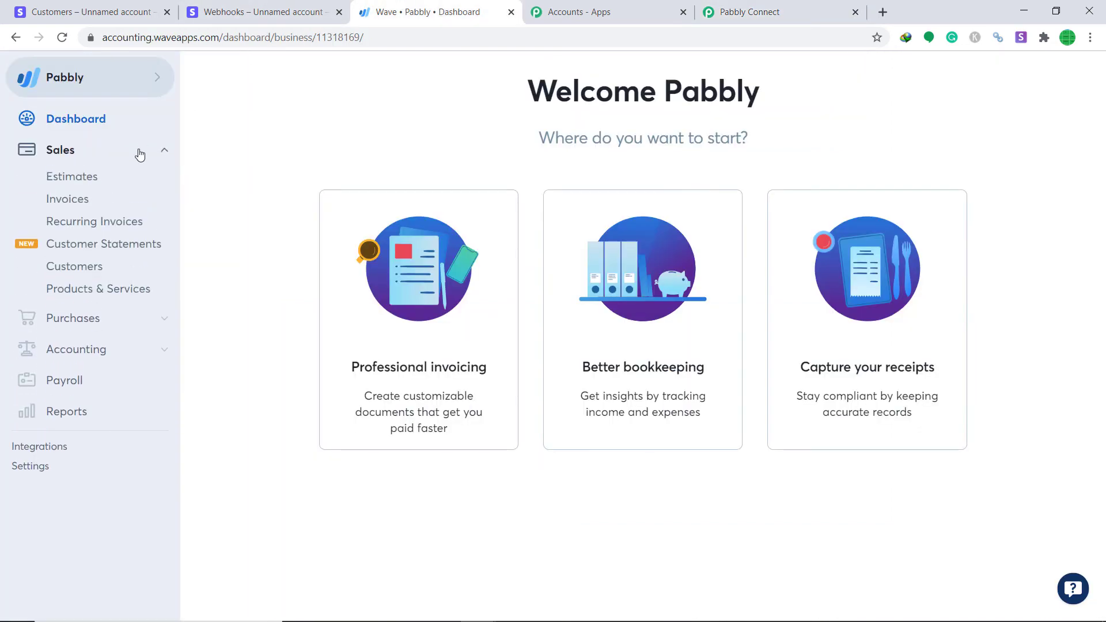
{"action": "left_click", "coordinate": [74, 266]}
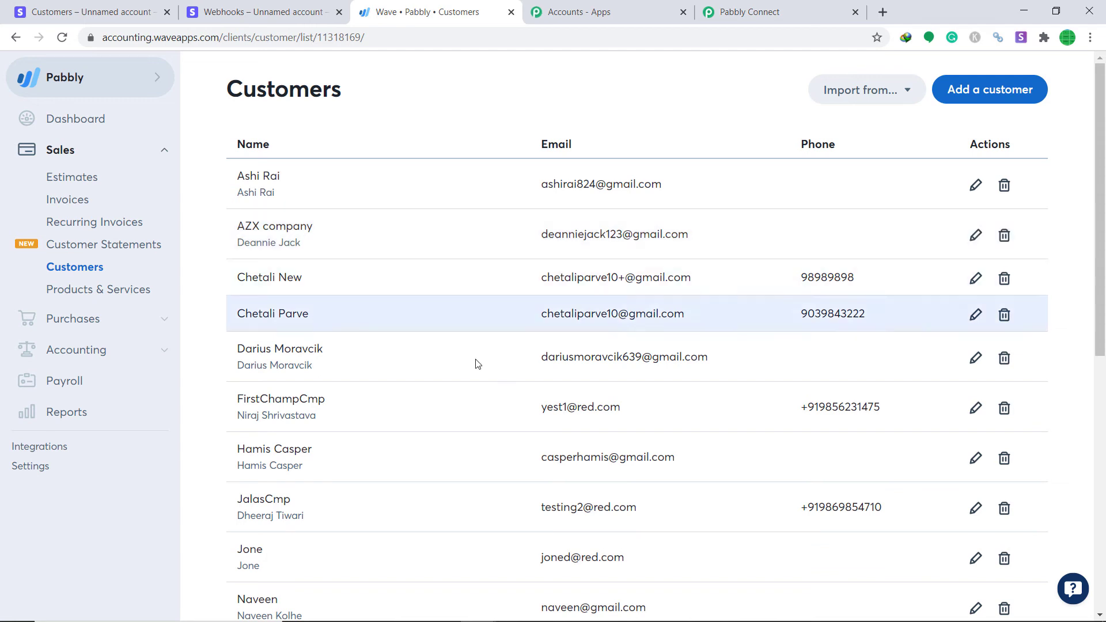
{"action": "left_click", "coordinate": [774, 7]}
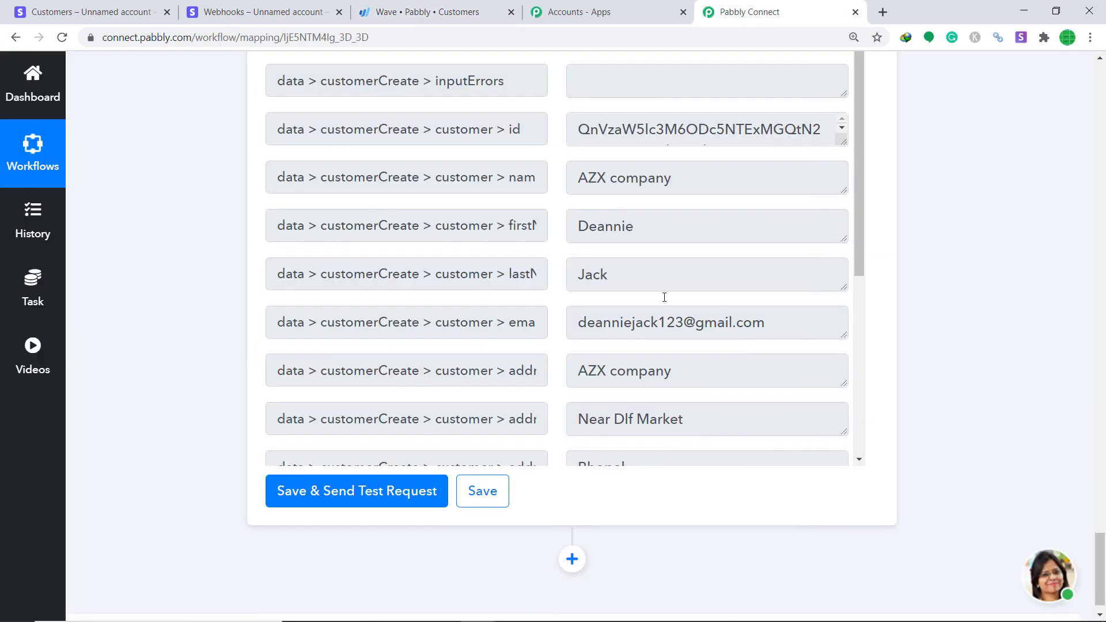
Collapse the Text Formatter and Webhook steps to review the three-step workflow, then go to Stripe Customers
{"action": "scroll", "coordinate": [661, 296], "scroll_direction": "up", "scroll_amount": 10}
{"action": "scroll", "coordinate": [630, 318], "scroll_direction": "up", "scroll_amount": 15}
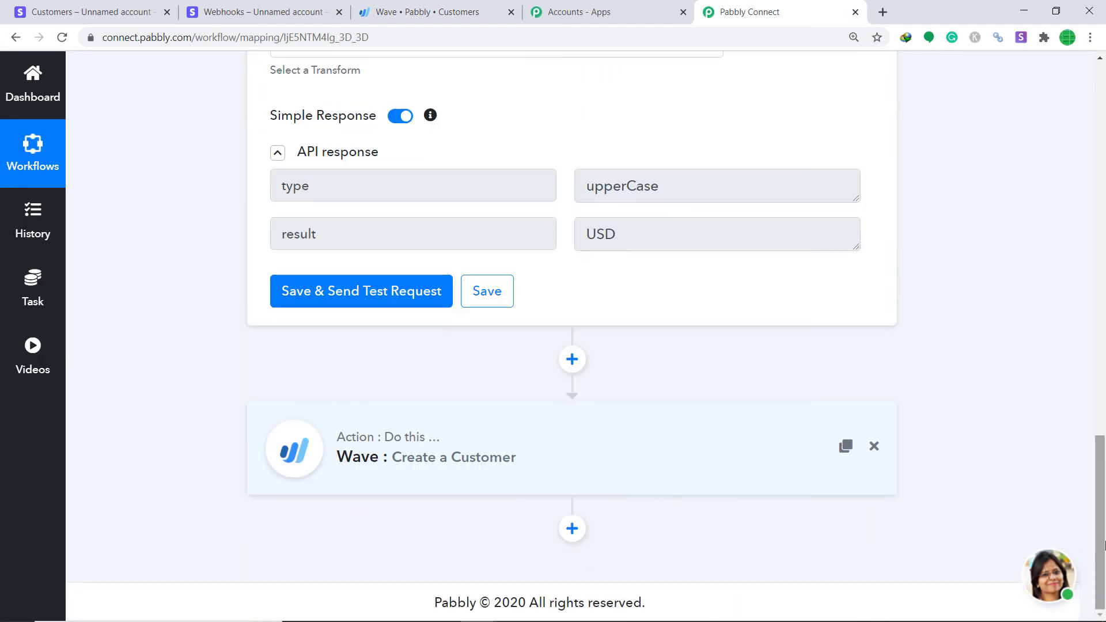
{"action": "scroll", "coordinate": [760, 308], "scroll_direction": "up", "scroll_amount": 10}
{"action": "left_click", "coordinate": [644, 239]}
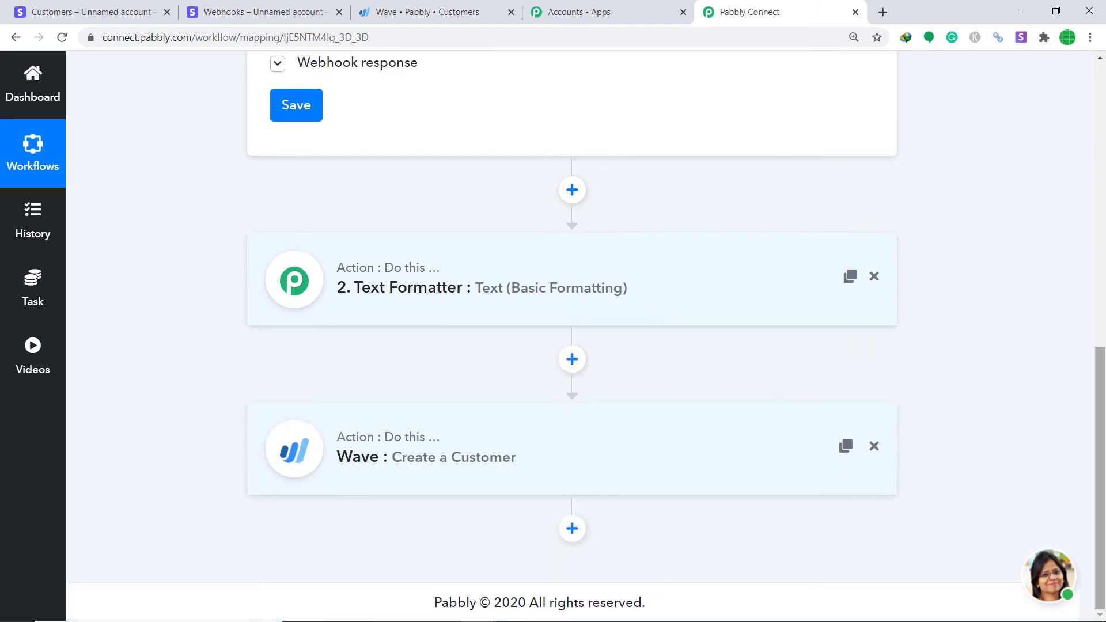
{"action": "scroll", "coordinate": [633, 236], "scroll_direction": "up", "scroll_amount": 10}
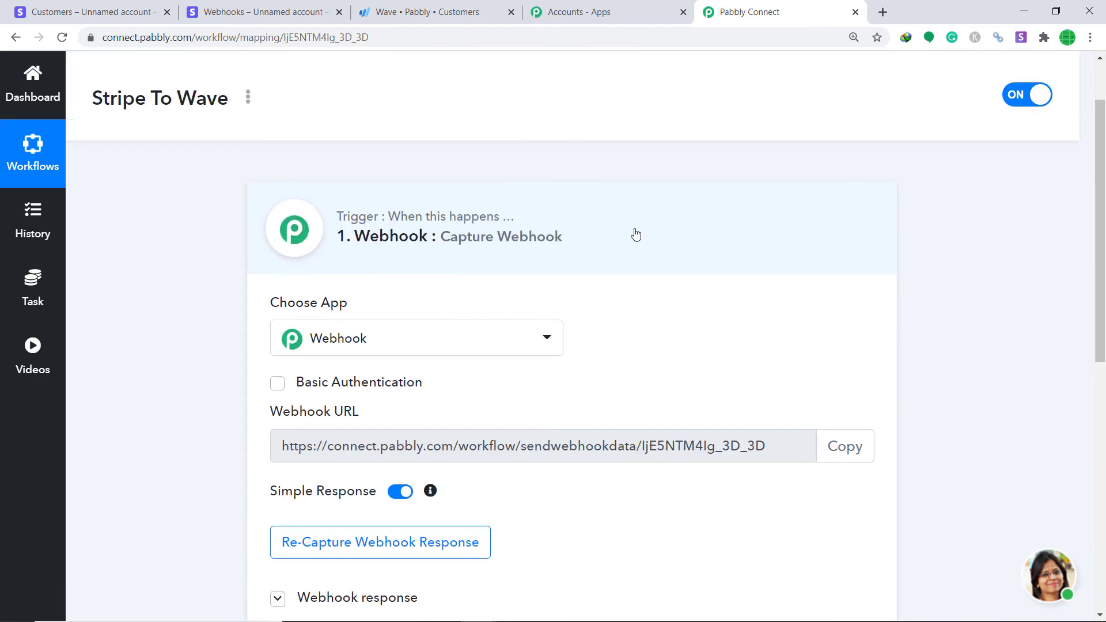
{"action": "left_click", "coordinate": [613, 226]}
{"action": "scroll", "coordinate": [572, 346], "scroll_direction": "down", "scroll_amount": 1}
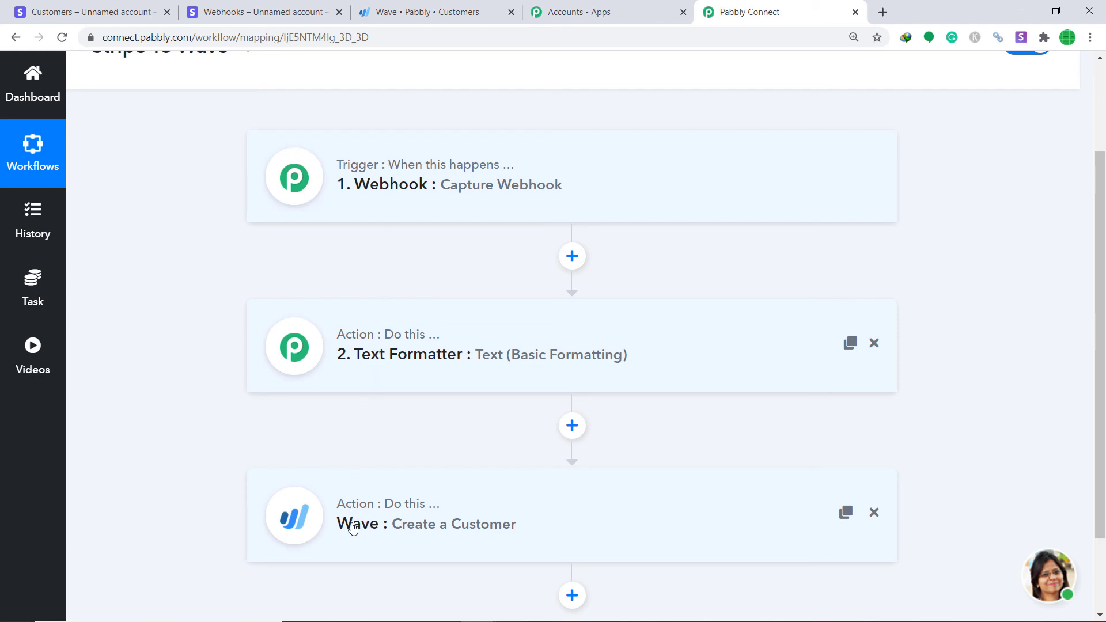
{"action": "left_click", "coordinate": [92, 11]}
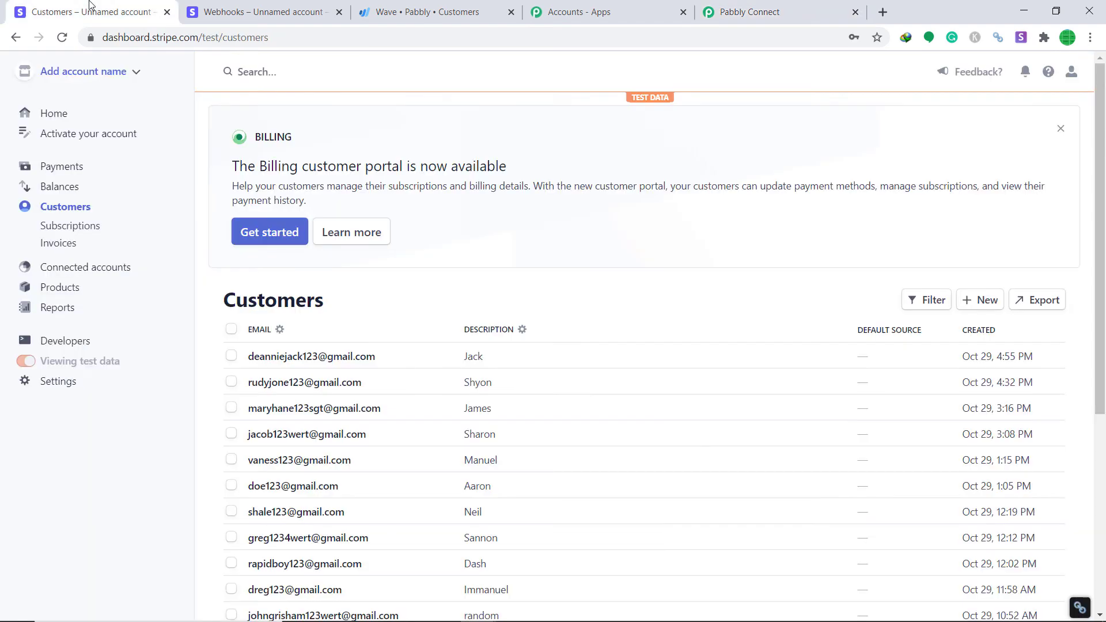
Add a new Stripe test customer with the customer's name, account e-mail and description Hawai
{"action": "left_click", "coordinate": [985, 300]}
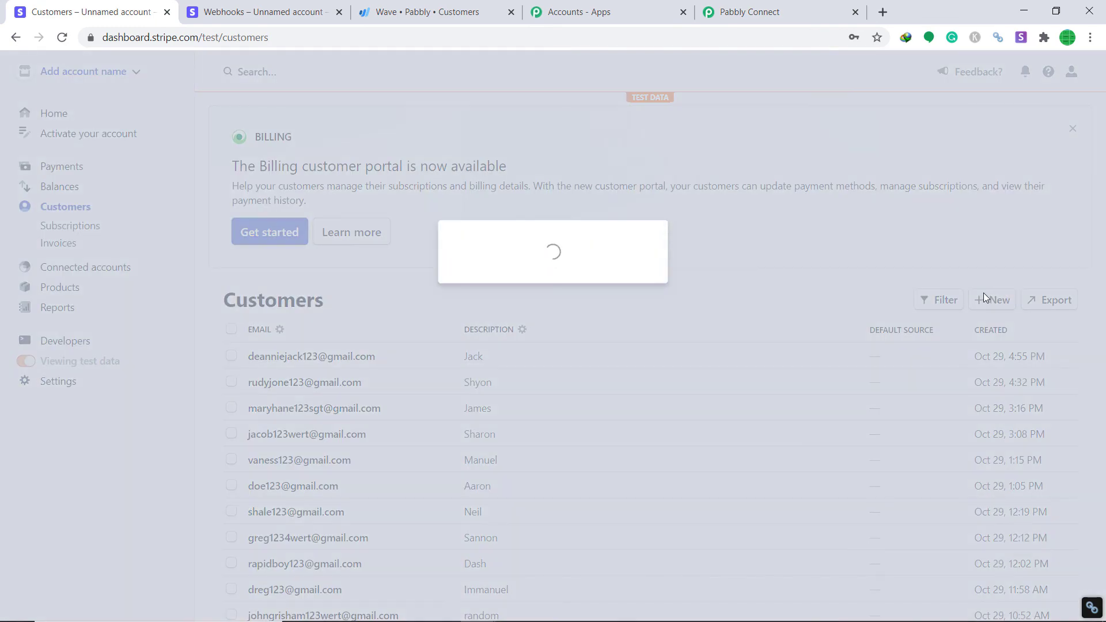
{"action": "left_click", "coordinate": [514, 197]}
{"action": "type", "text": "Te"}
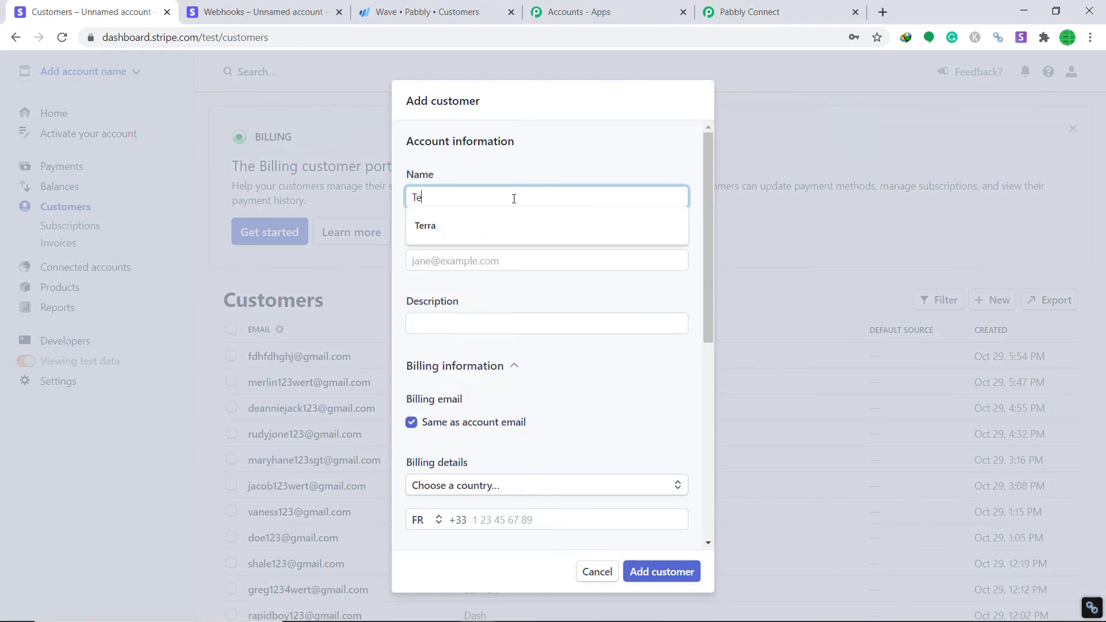
{"action": "type", "text": "rrycrews"}
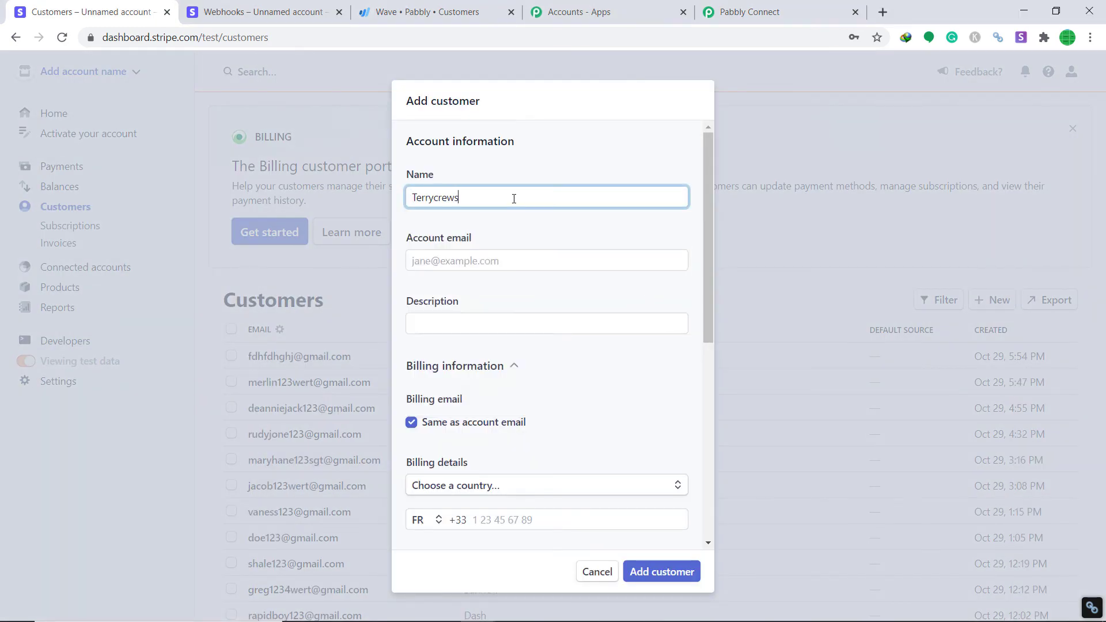
{"action": "left_click", "coordinate": [470, 265]}
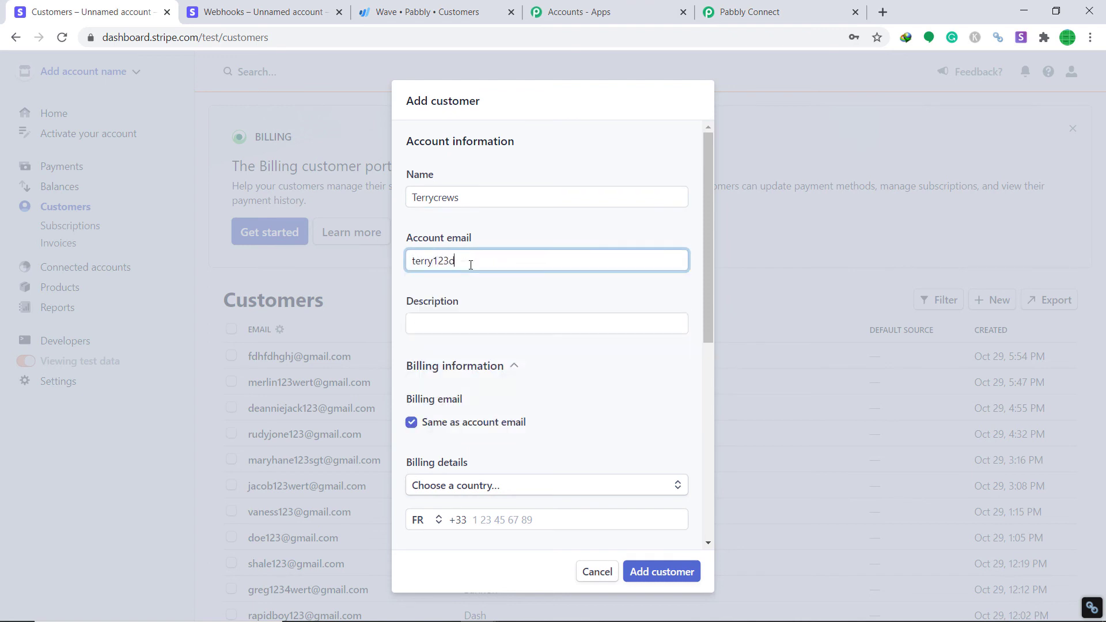
{"action": "left_click", "coordinate": [441, 320]}
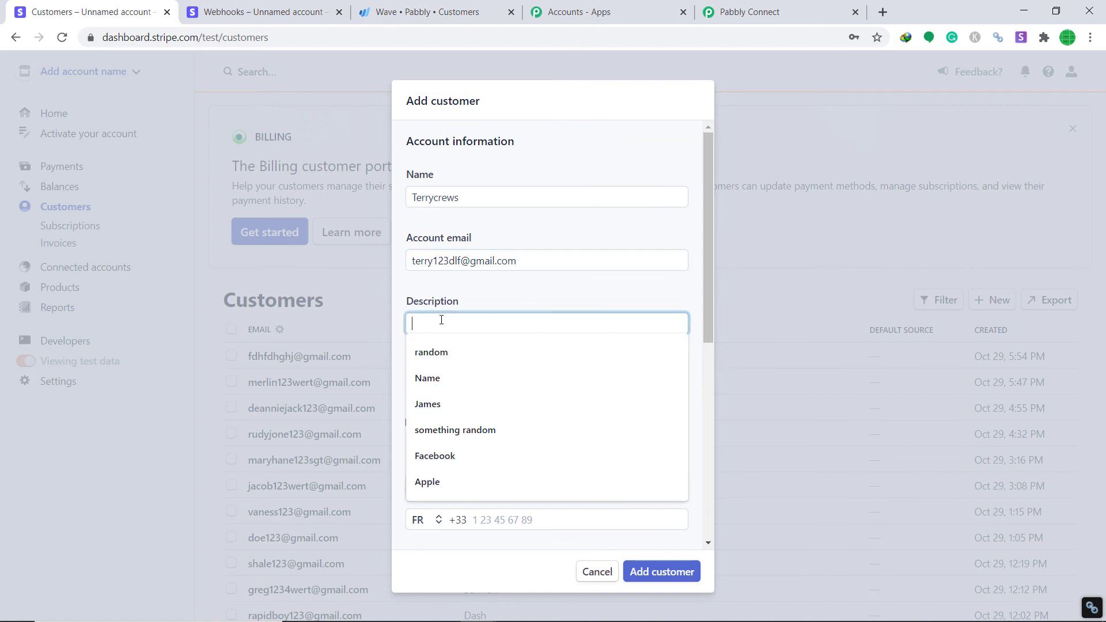
{"action": "type", "text": "Hawai"}
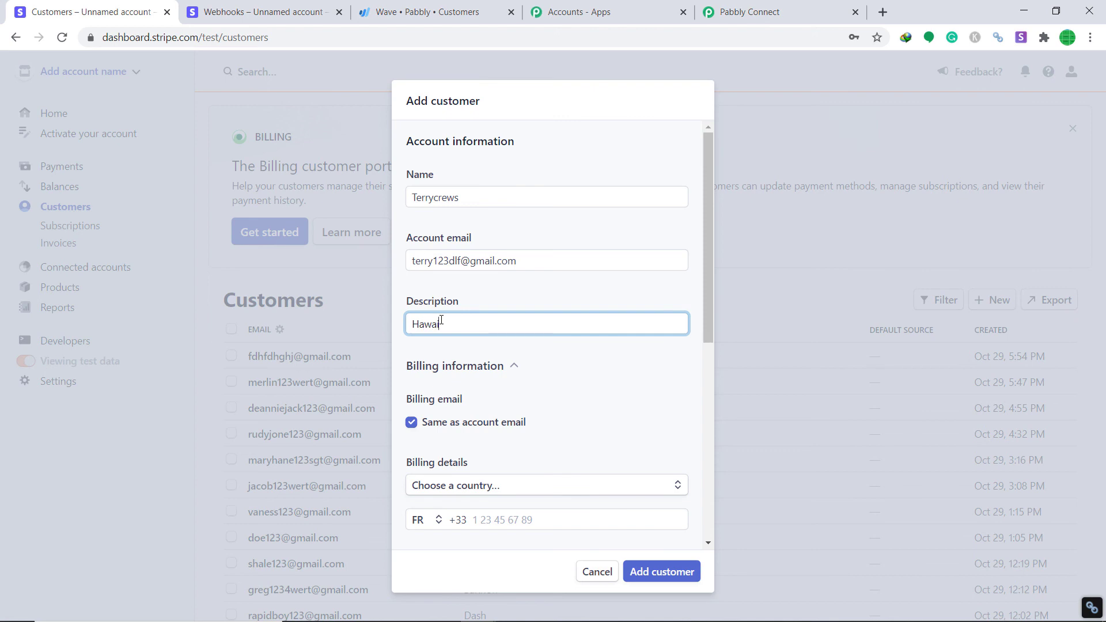
{"action": "scroll", "coordinate": [517, 261], "scroll_direction": "down", "scroll_amount": 1}
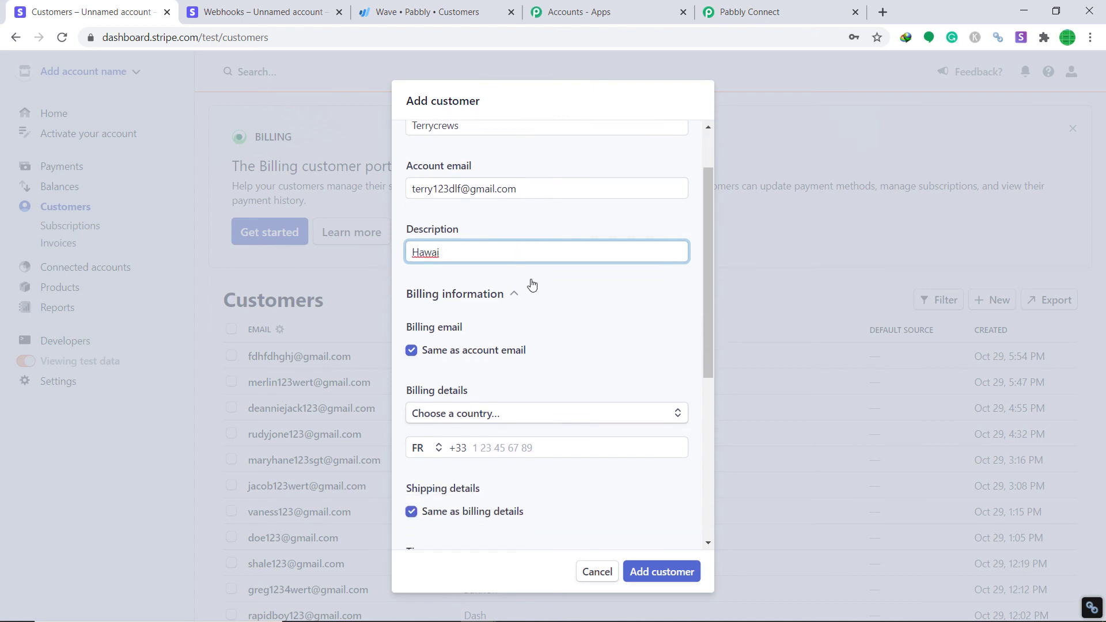
Set the billing country to India with address lines ZEN Company and near random theatre
{"action": "scroll", "coordinate": [529, 284], "scroll_direction": "down", "scroll_amount": 1}
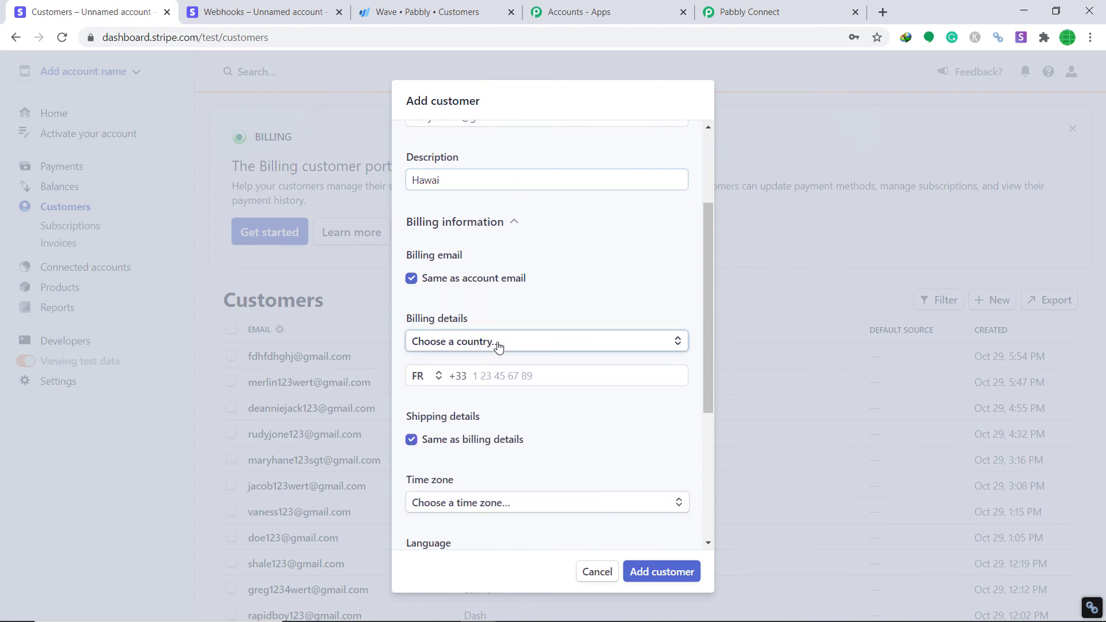
{"action": "left_click", "coordinate": [498, 344]}
{"action": "type", "text": "India"}
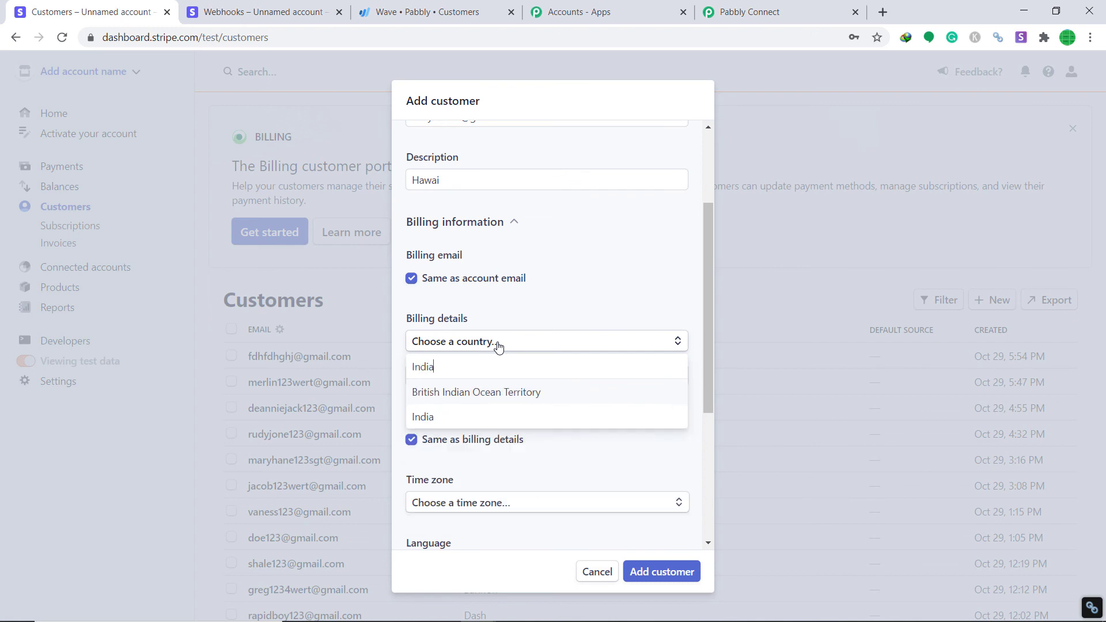
{"action": "left_click", "coordinate": [467, 420]}
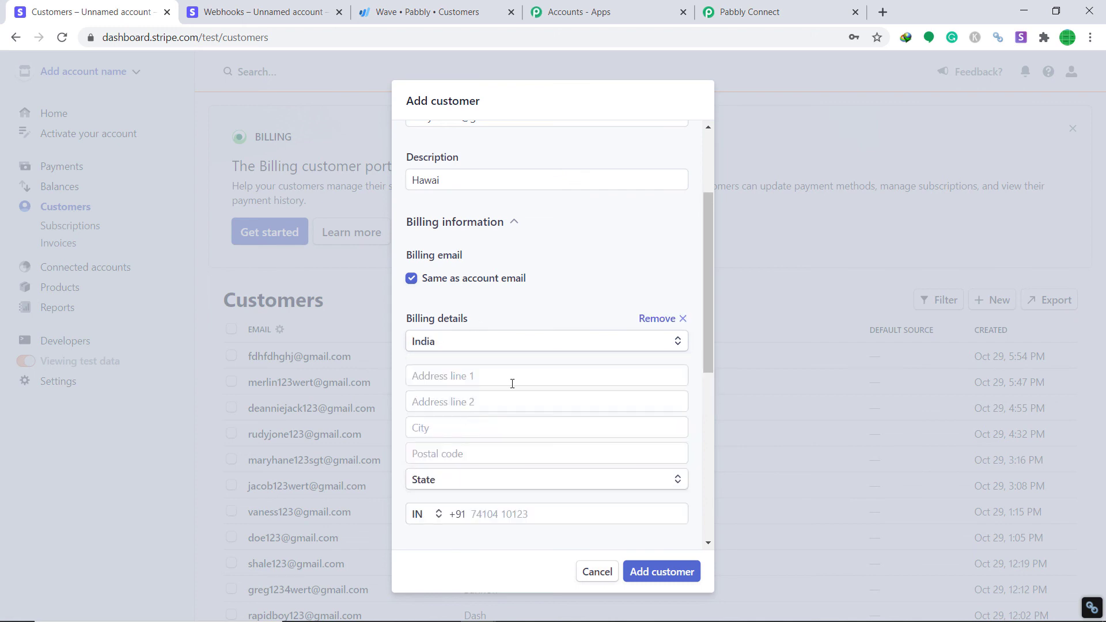
{"action": "left_click", "coordinate": [468, 376]}
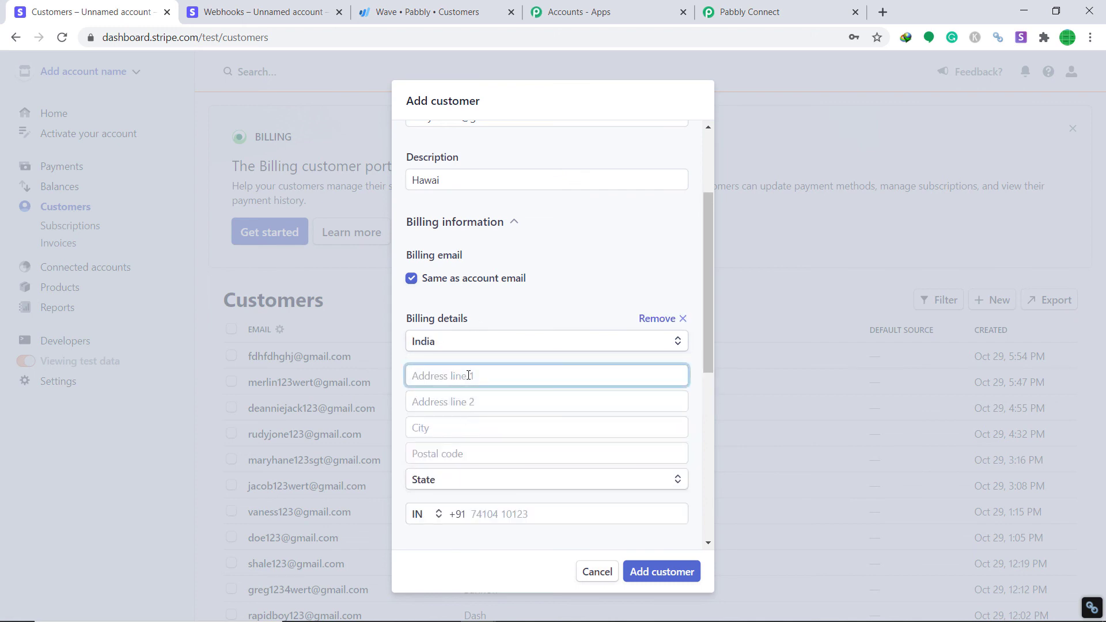
{"action": "type", "text": "ZEN Company"}
{"action": "left_click", "coordinate": [470, 401]}
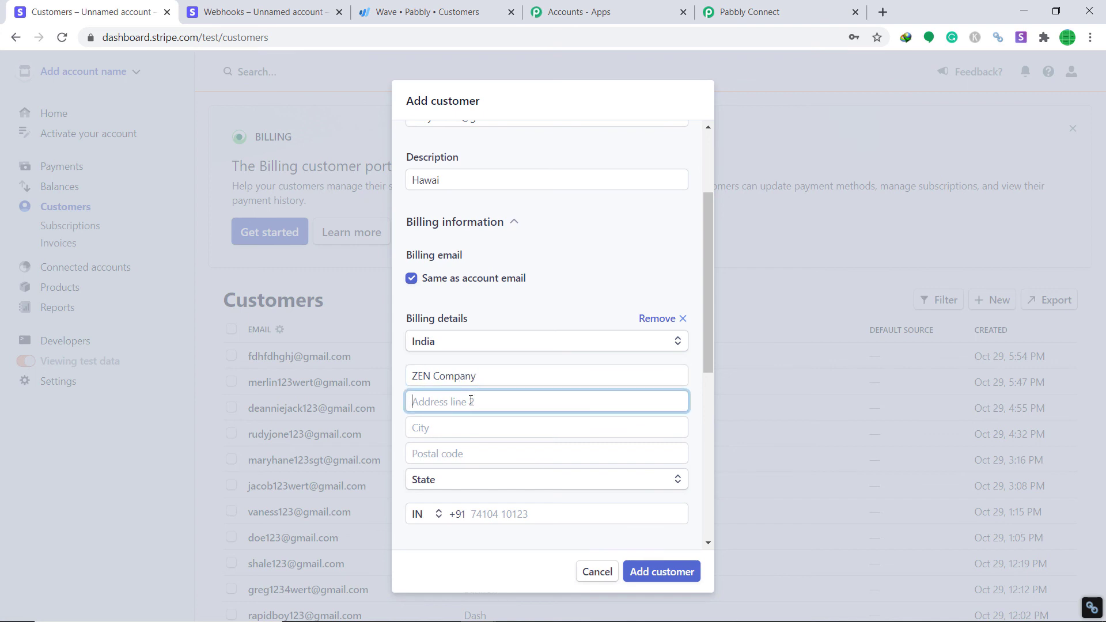
{"action": "type", "text": "near random theatre"}
Enter city Bhopal, postal code 462023, state Madhya Pradesh and the customer's phone number
{"action": "left_click", "coordinate": [469, 435]}
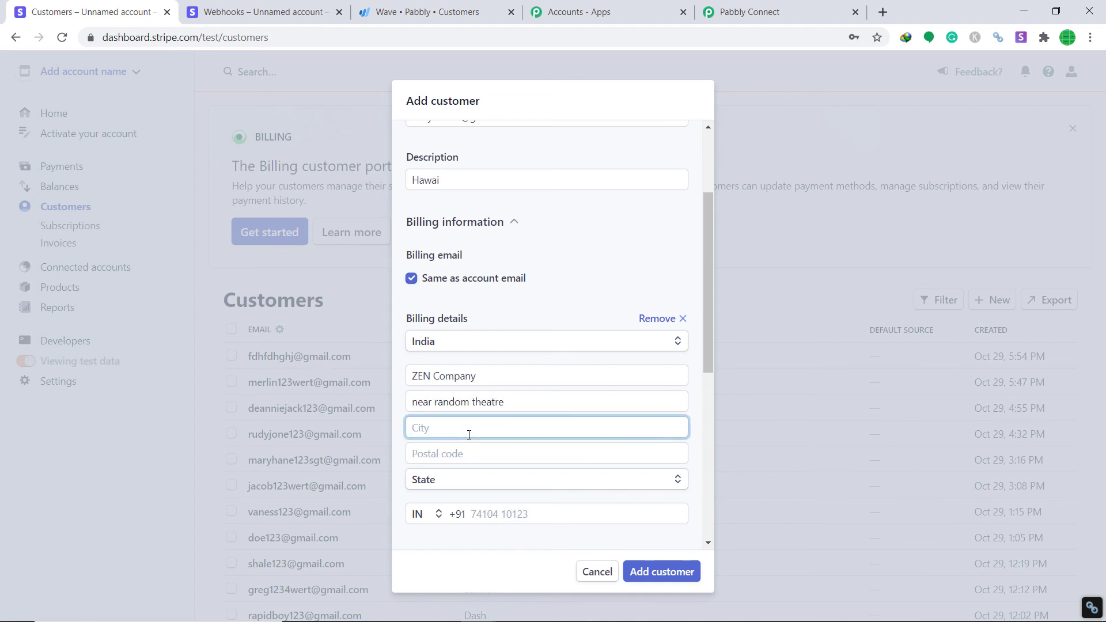
{"action": "type", "text": "Bhopal"}
{"action": "left_click", "coordinate": [475, 457]}
{"action": "type", "text": "462023"}
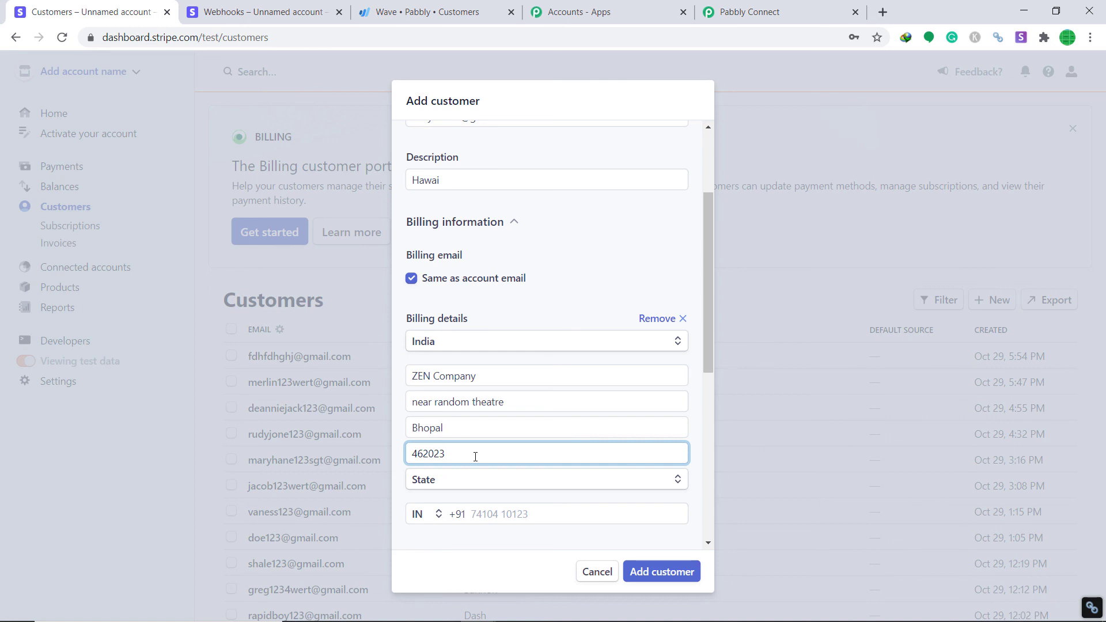
{"action": "left_click", "coordinate": [485, 479]}
{"action": "scroll", "coordinate": [487, 455], "scroll_direction": "down", "scroll_amount": 1}
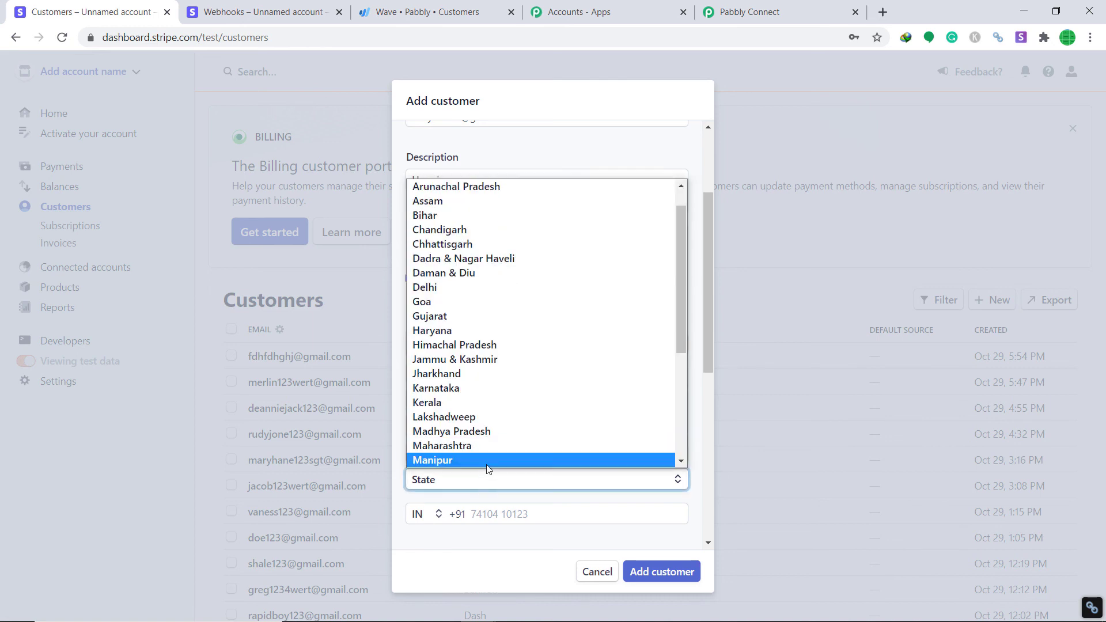
{"action": "left_click", "coordinate": [502, 428]}
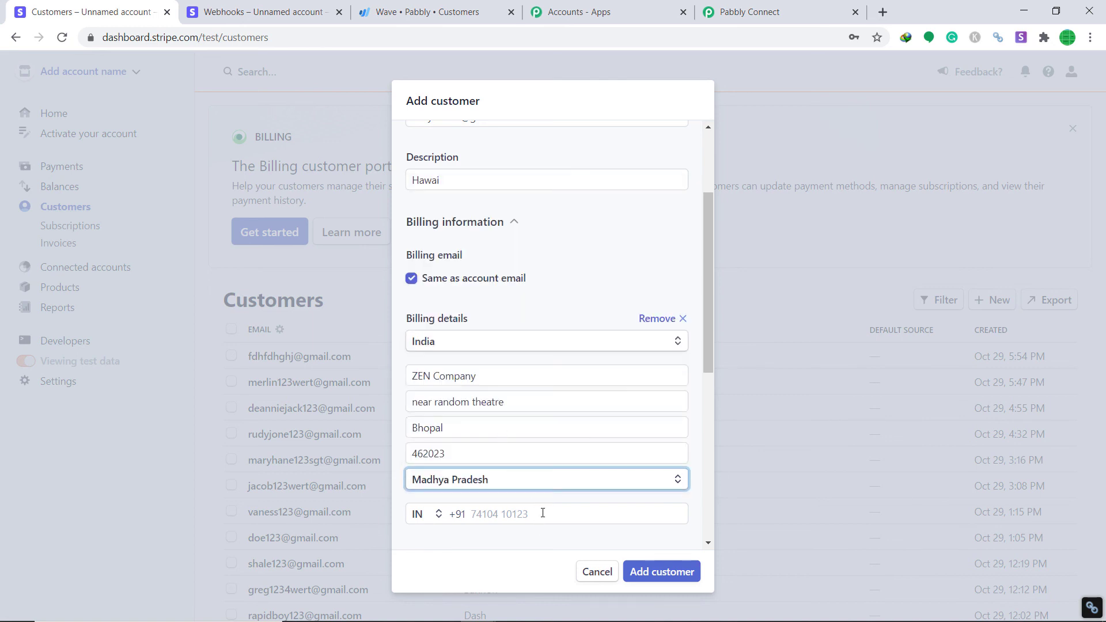
{"action": "left_click", "coordinate": [542, 513]}
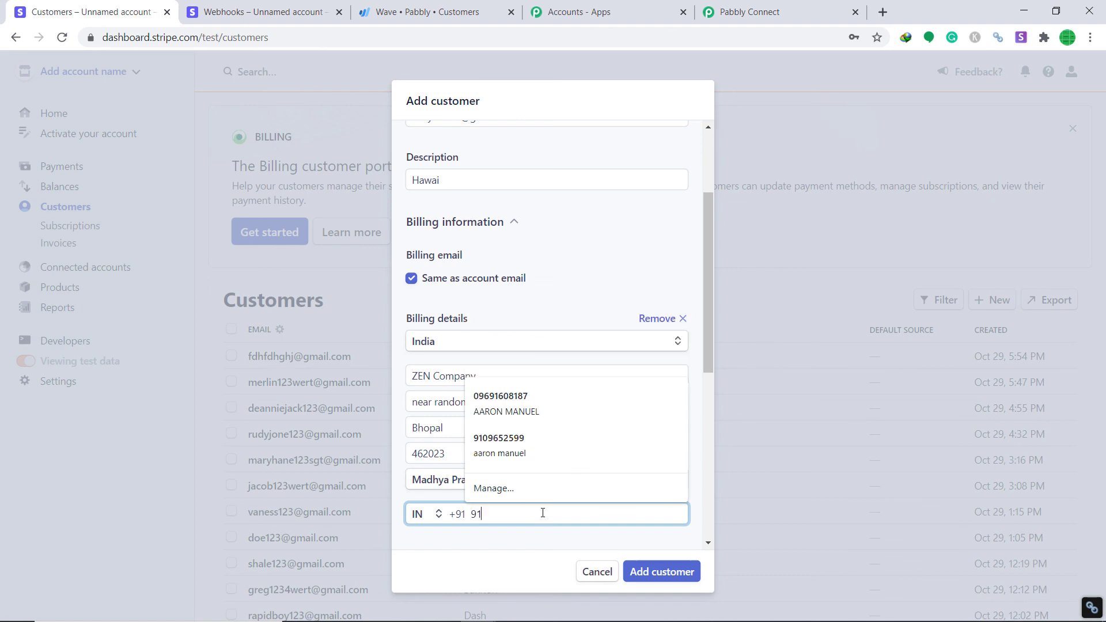
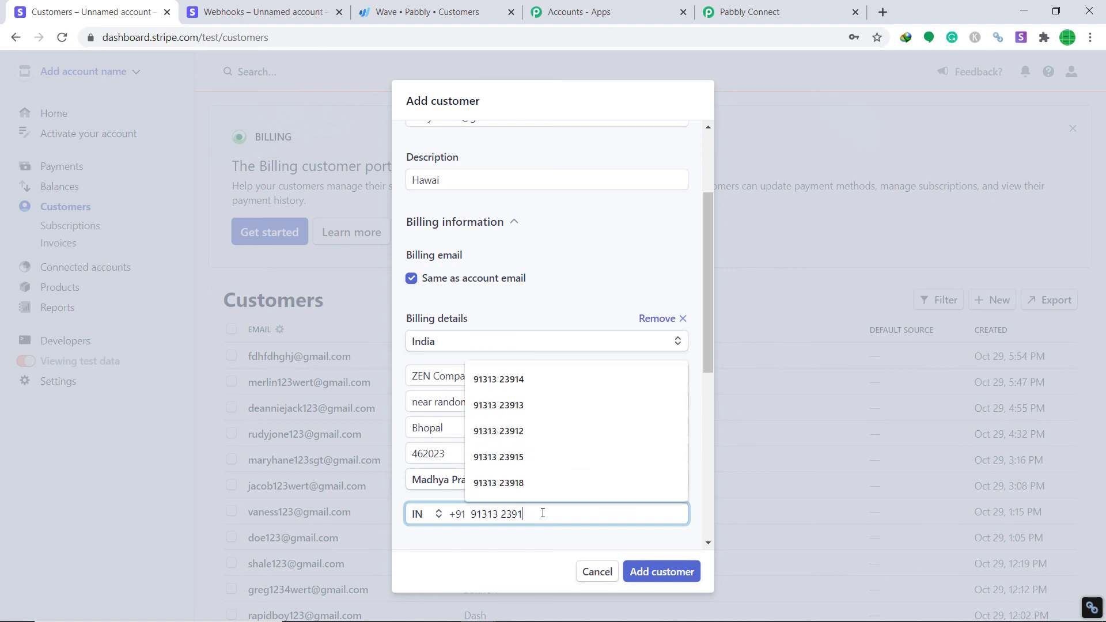
{"action": "scroll", "coordinate": [702, 415], "scroll_direction": "down", "scroll_amount": 7}
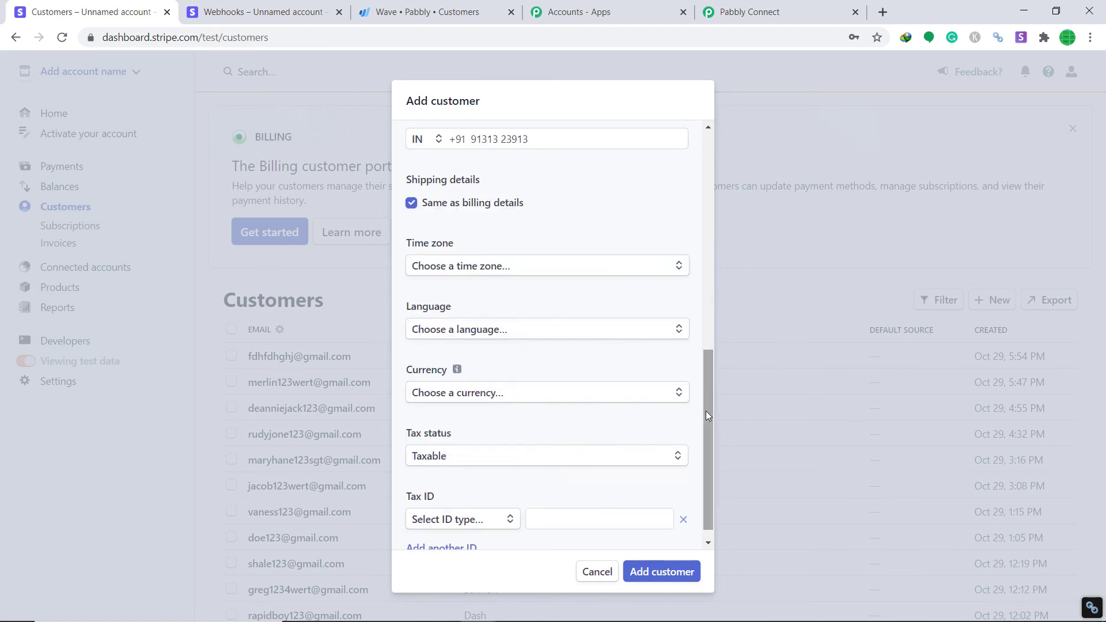
Set language English and currency USD - US Dollar, add the customer, then go to Wave Customers
{"action": "left_click", "coordinate": [509, 316]}
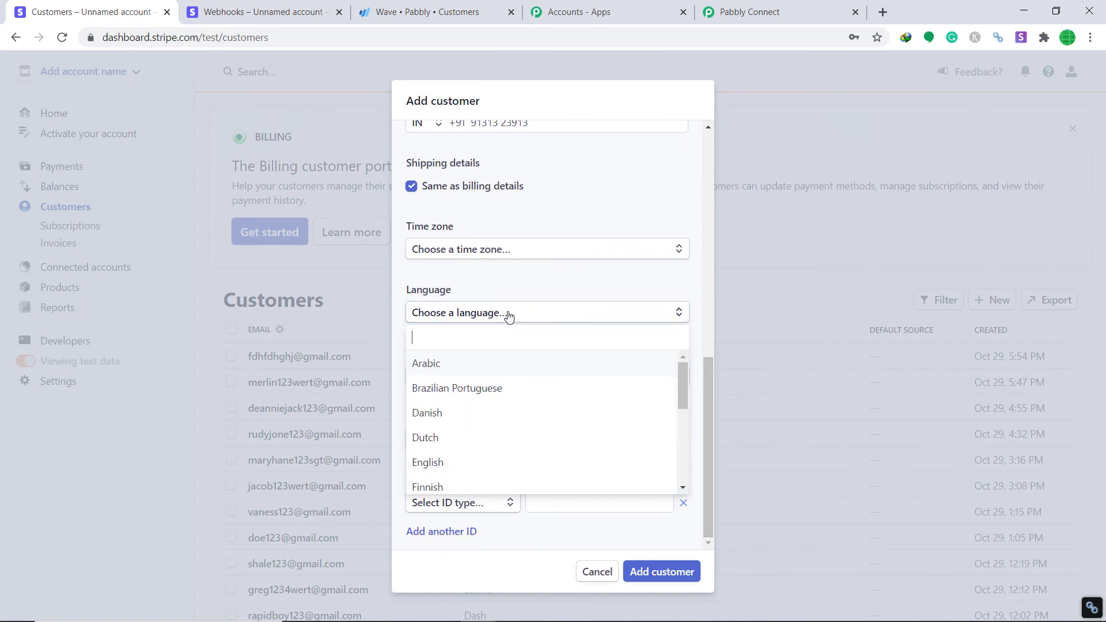
{"action": "type", "text": "Eng"}
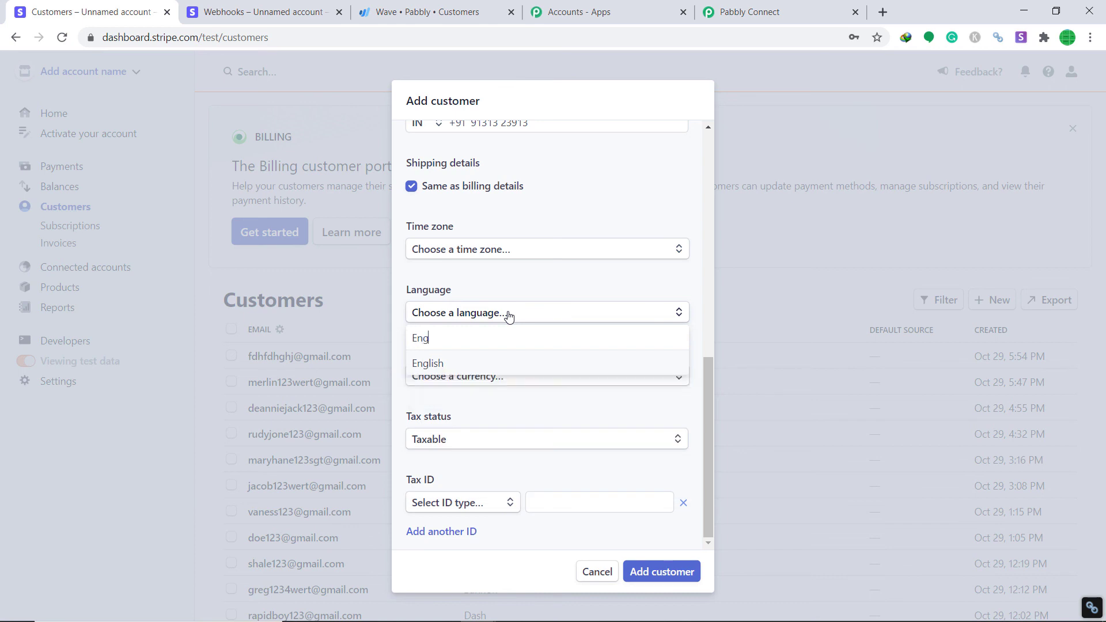
{"action": "left_click", "coordinate": [454, 369]}
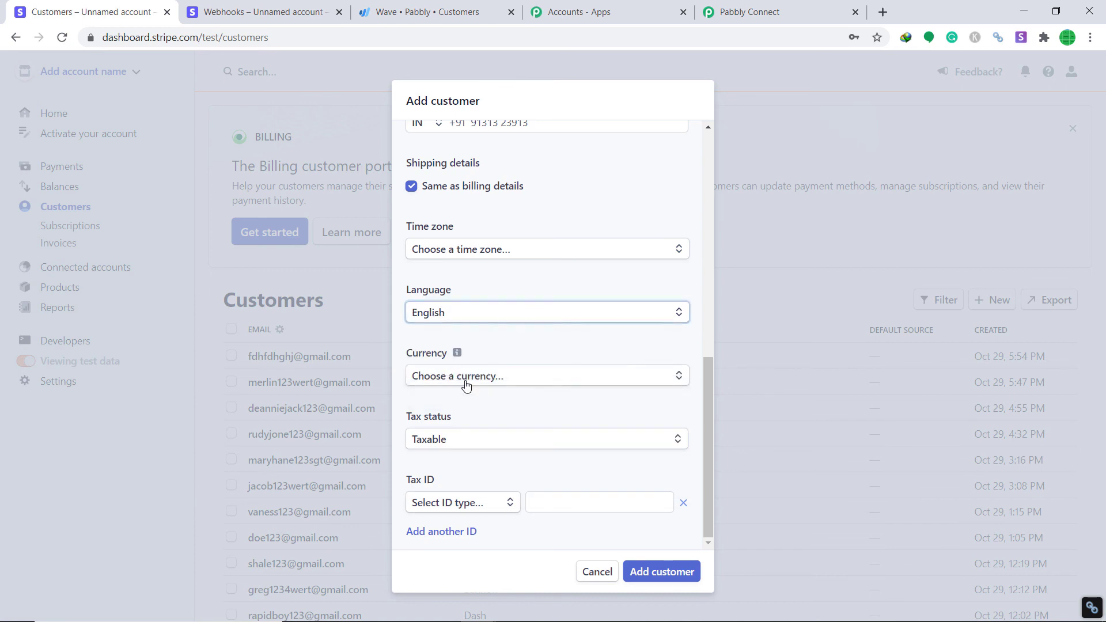
{"action": "left_click", "coordinate": [457, 382]}
{"action": "left_click", "coordinate": [463, 427]}
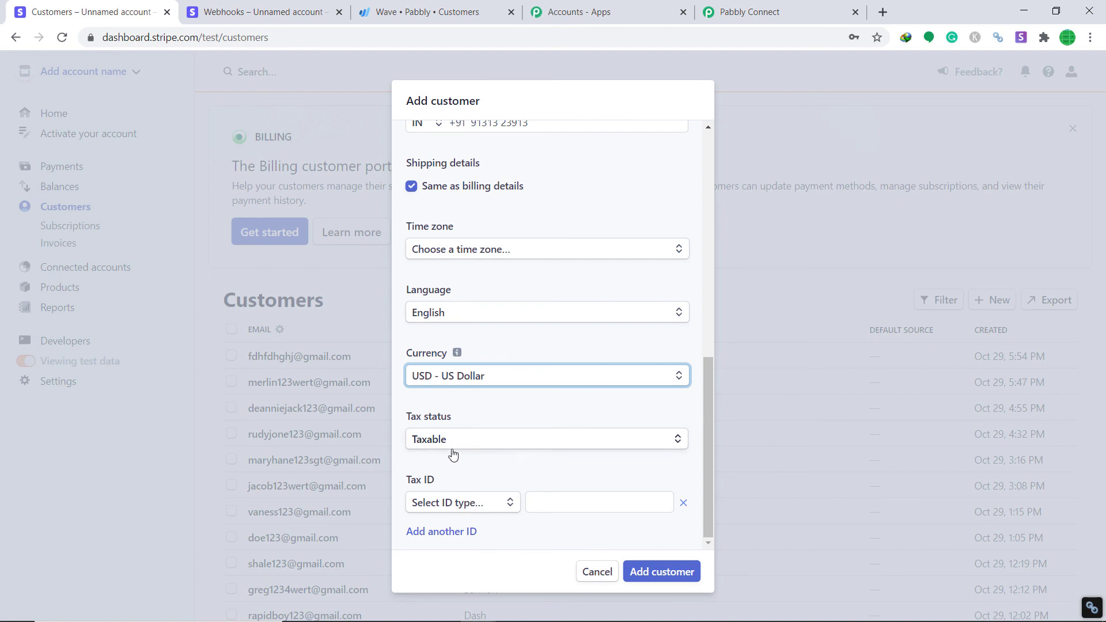
{"action": "left_click", "coordinate": [677, 571]}
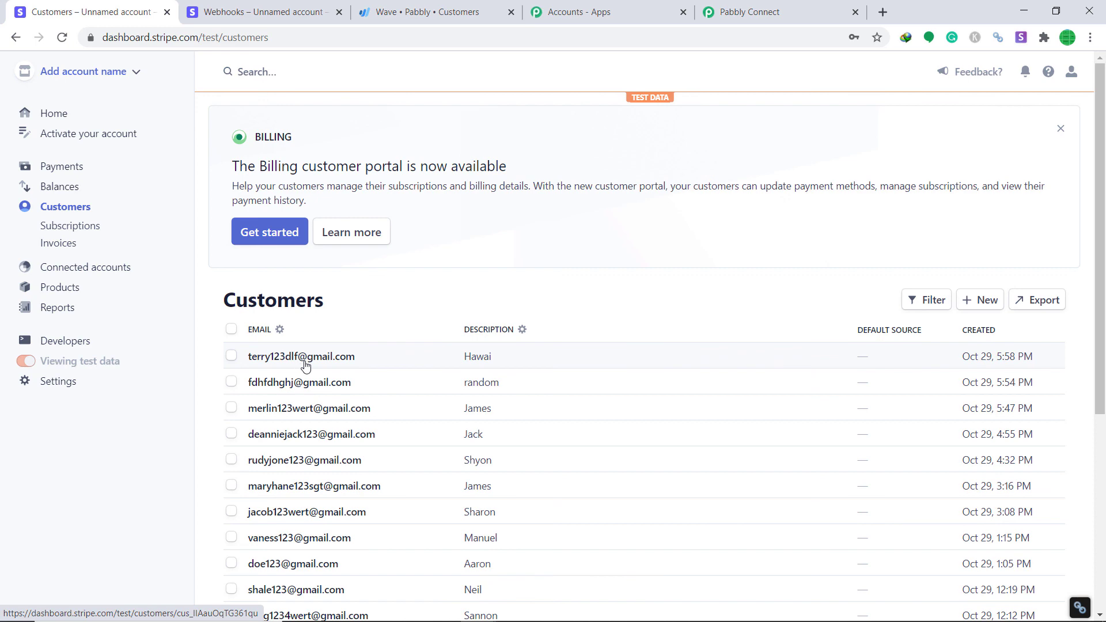
{"action": "left_click", "coordinate": [445, 12]}
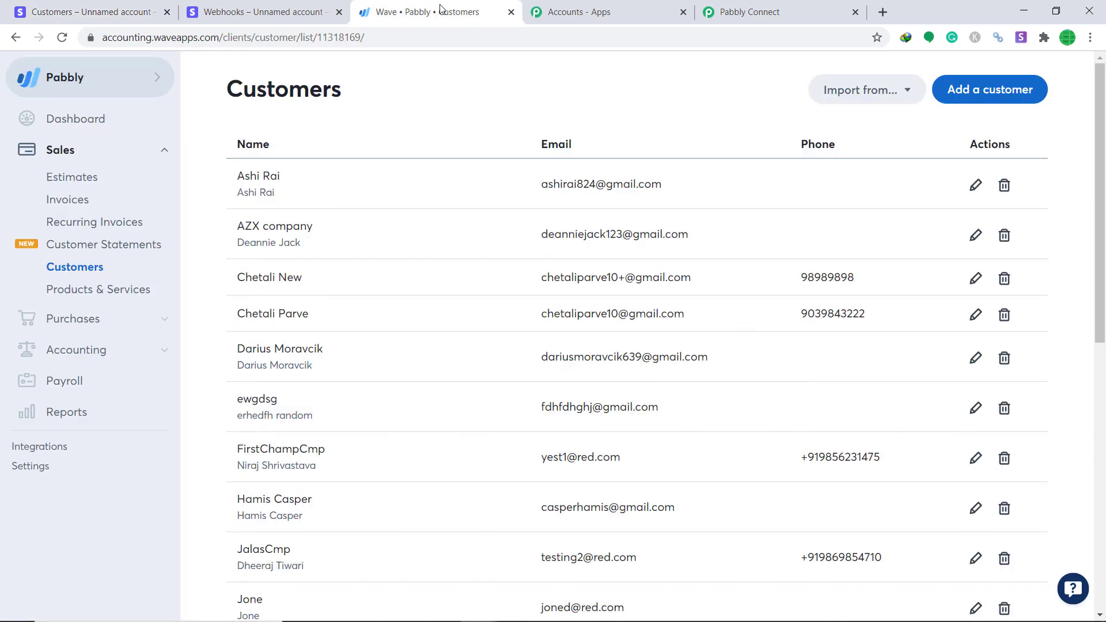
Reload Wave's Customers list and scroll down to find the new ZEN Company customer
{"action": "left_click", "coordinate": [66, 39]}
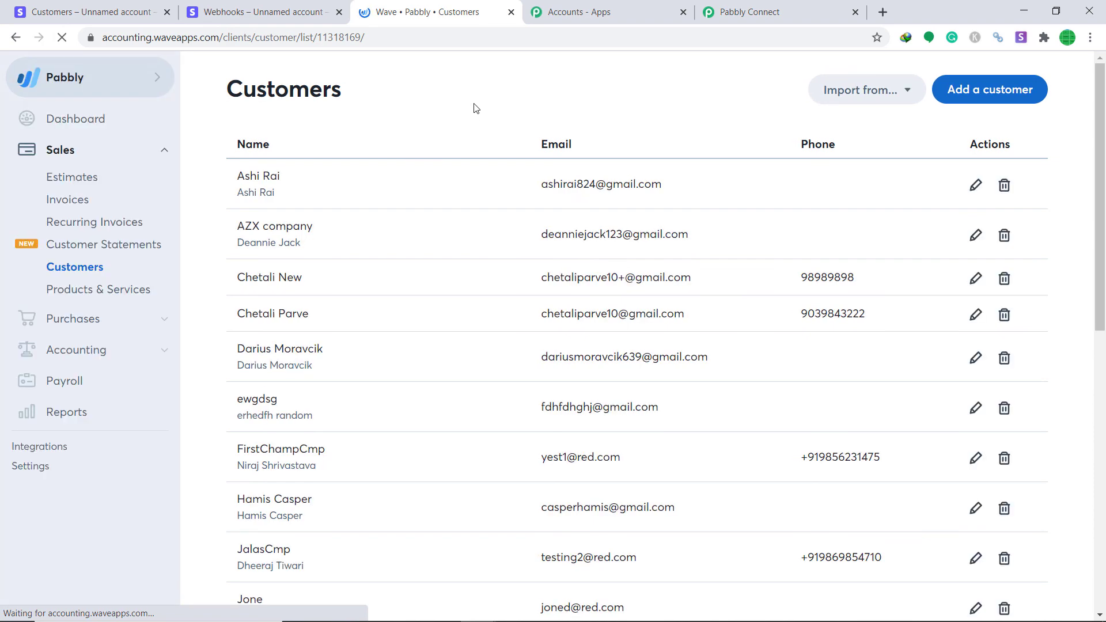
{"action": "scroll", "coordinate": [478, 173], "scroll_direction": "down", "scroll_amount": 10}
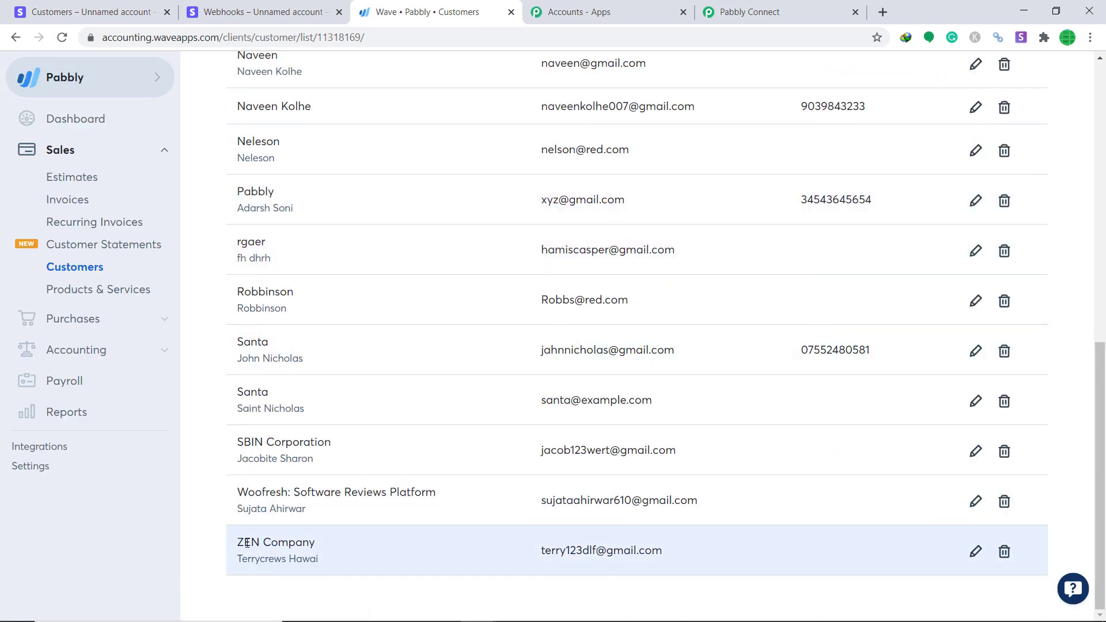